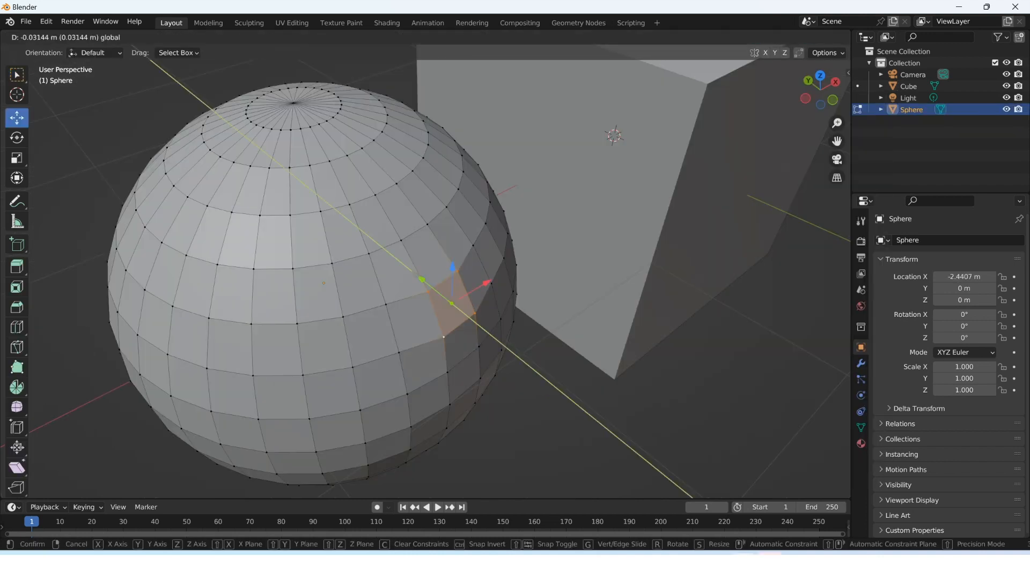
Move the selected face on the sphere's side outward, rotate it and scale it up
click(482, 326)
key(r)
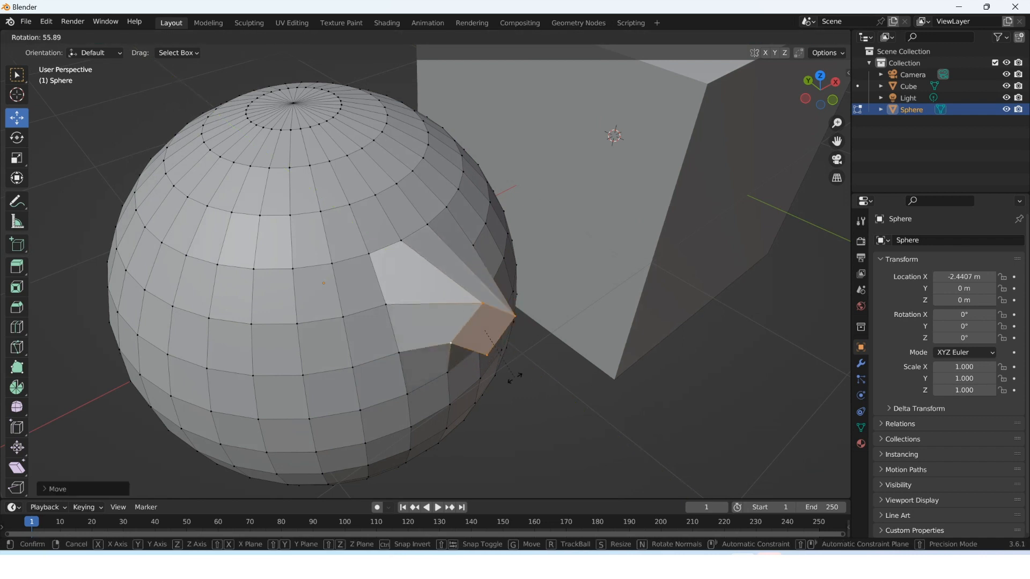
click(496, 368)
middle_drag(496, 368, 496, 351)
key(s)
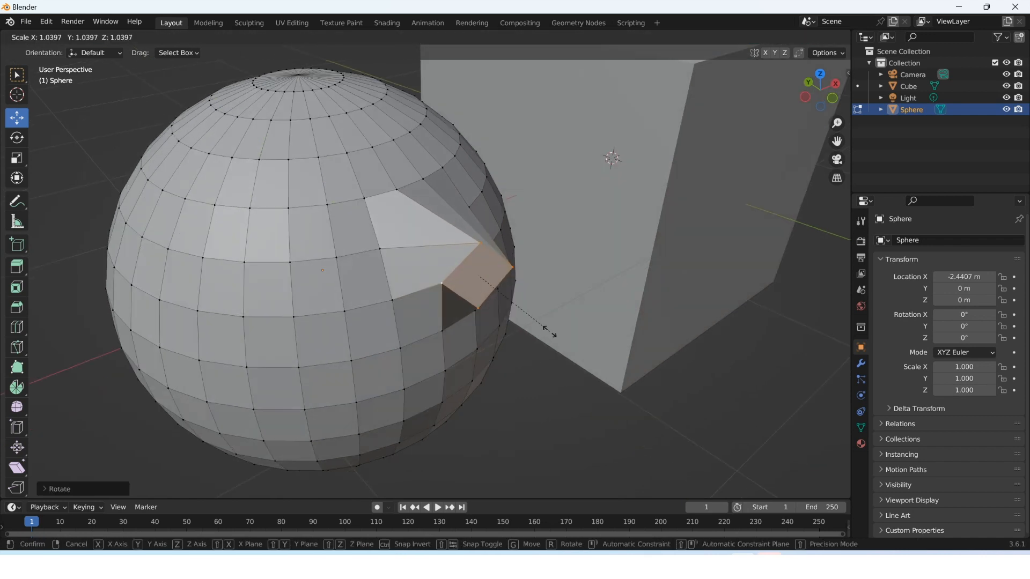
click(609, 365)
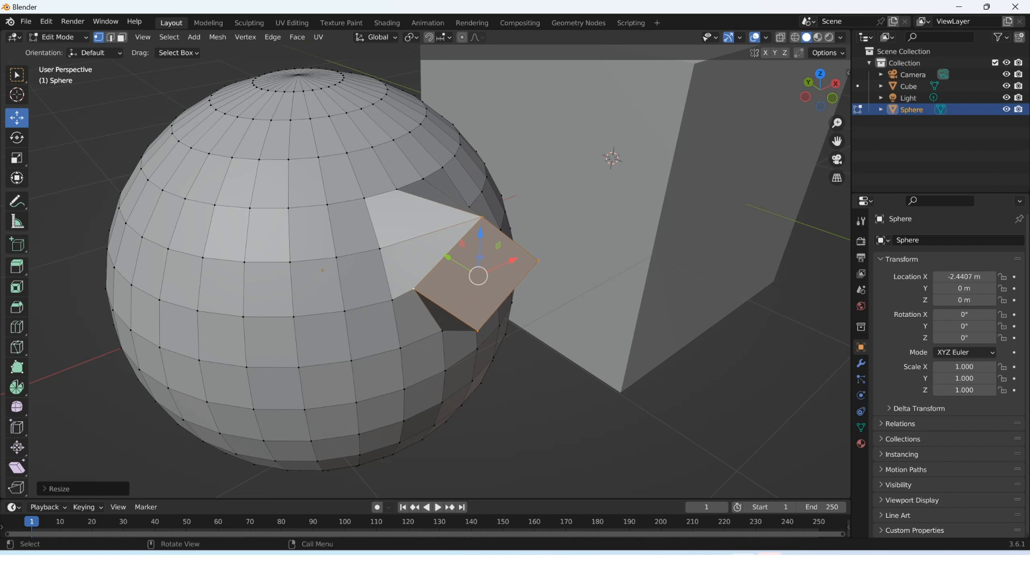
mouse_move(609, 364)
middle_down()
mouse_move(609, 397)
mouse_move(615, 366)
middle_up()
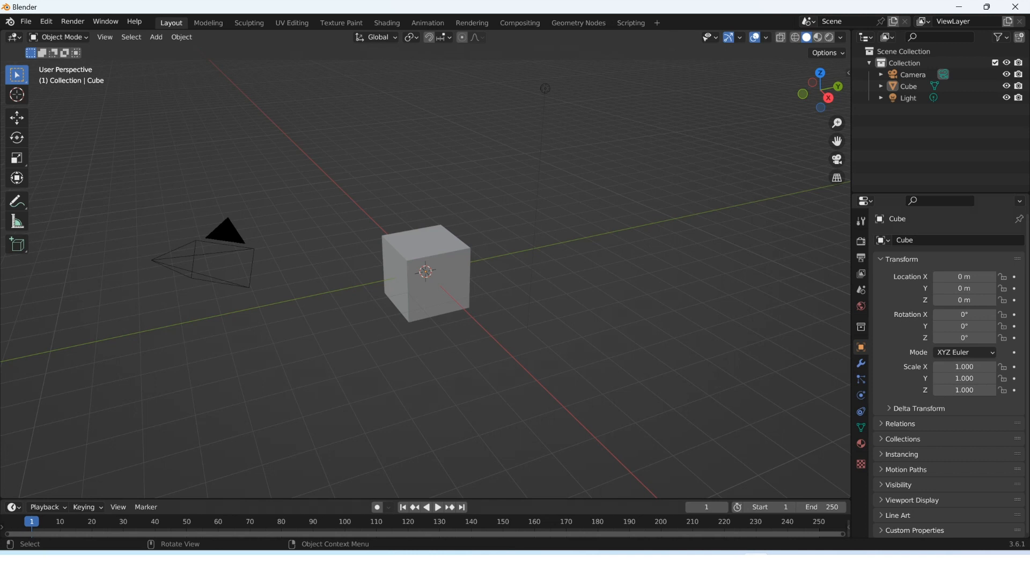
Put the cube into Edit Mode with none of its vertices selected
click(426, 274)
scroll(426, 274, up, 1)
key(Tab)
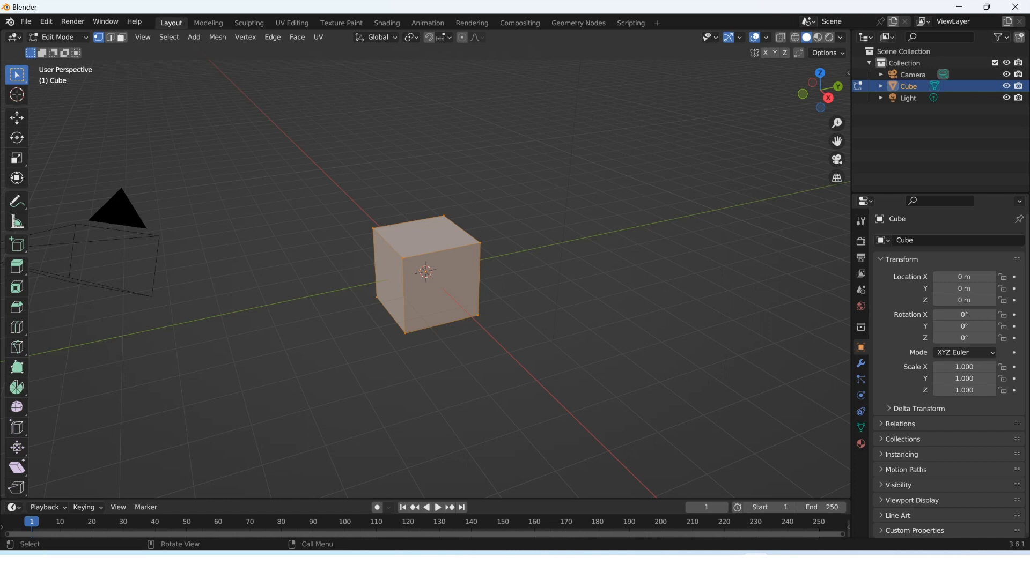
key(alt+a)
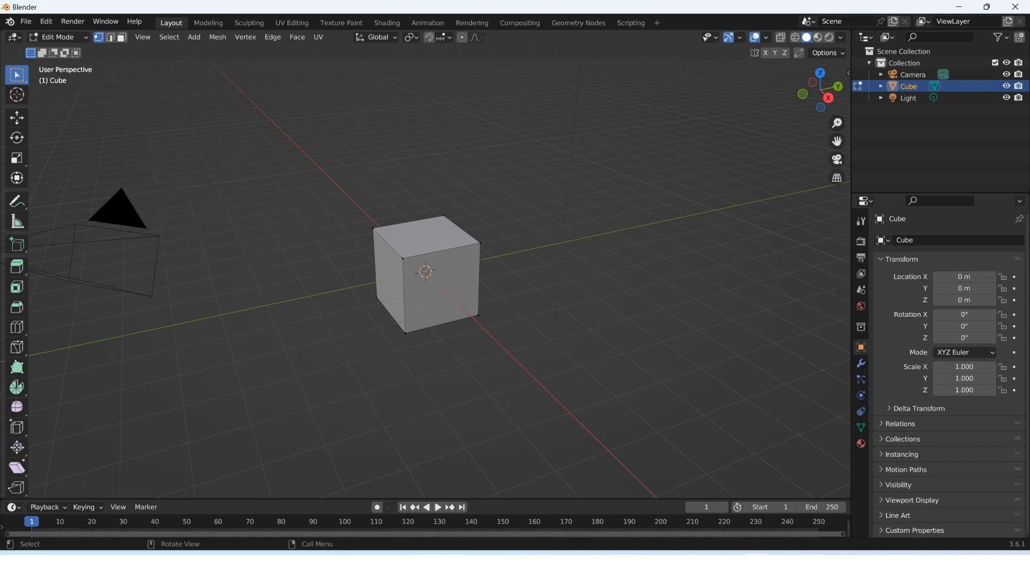
Try selecting two upper vertices of the cube individually and box-selecting its visible vertices, and clear the selection
click(373, 228)
click(444, 217)
drag(304, 155, 492, 386)
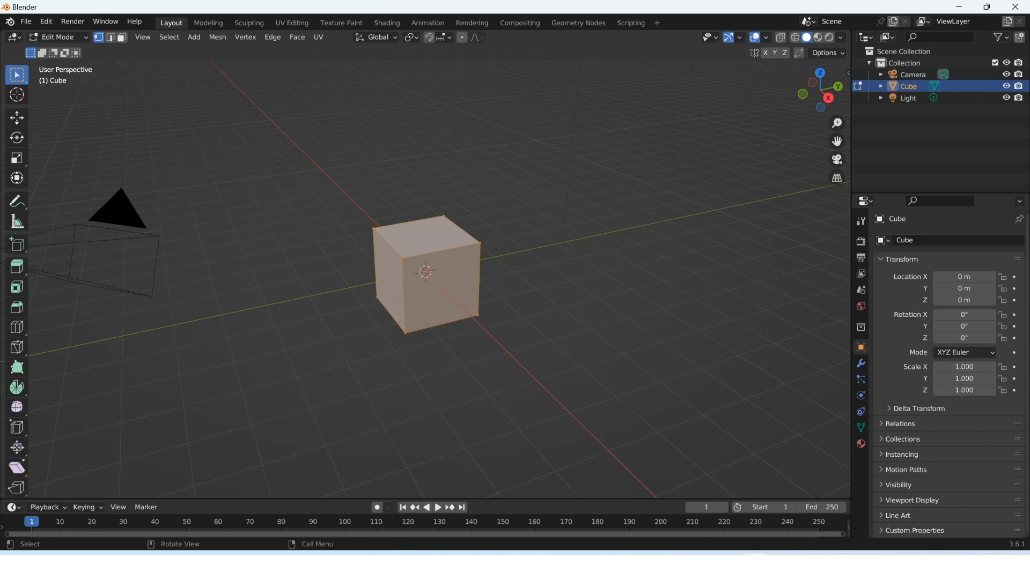
scroll(425, 271, up, 3)
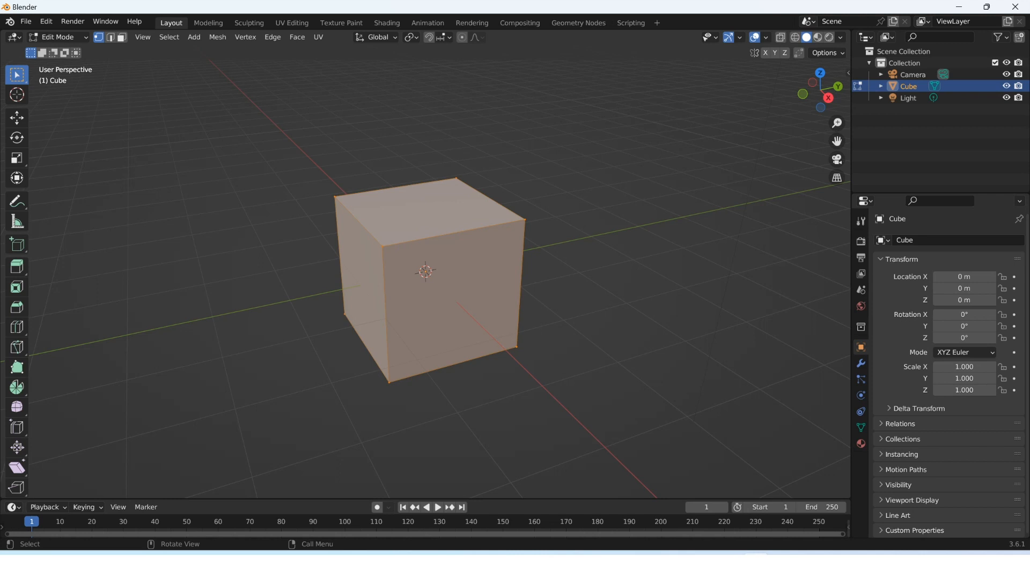
middle_drag(483, 279, 322, 246)
key(alt+a)
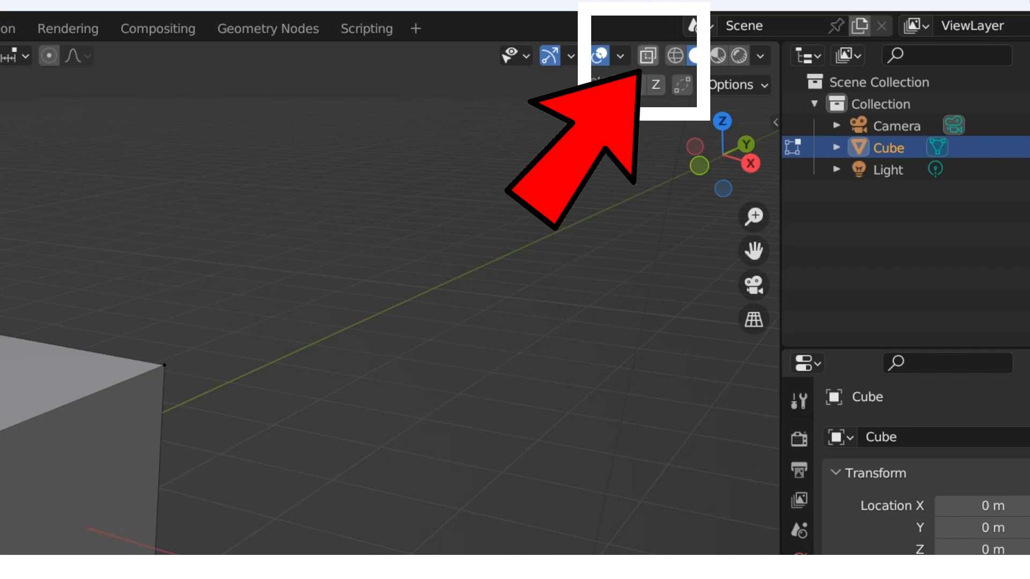
Turn on X-ray, box-select all the cube's vertices including the hidden ones, and clear the selection
middle_drag(322, 246, 329, 241)
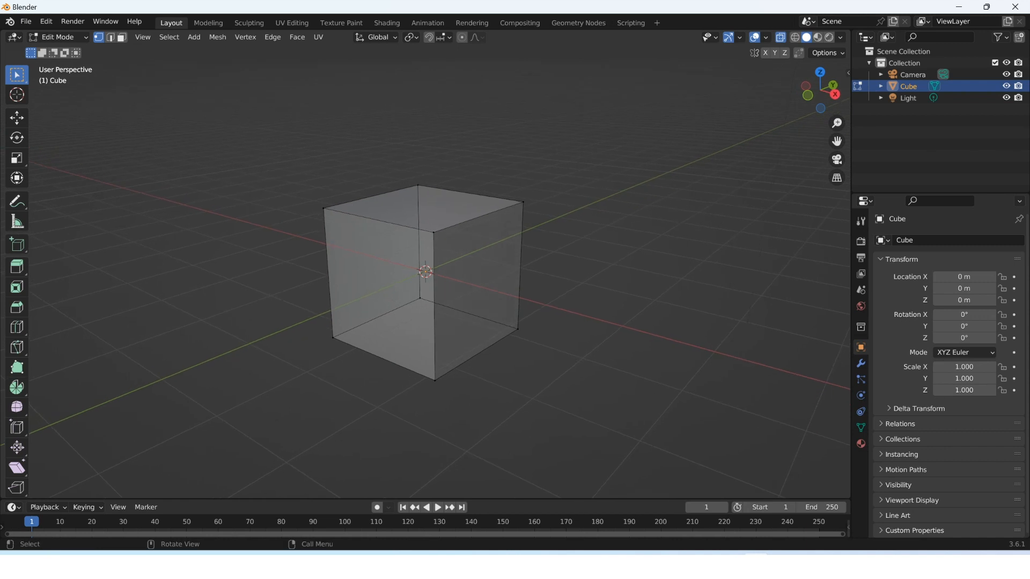
scroll(424, 287, up, 1)
drag(229, 98, 592, 489)
middle_drag(592, 489, 486, 170)
key(alt+a)
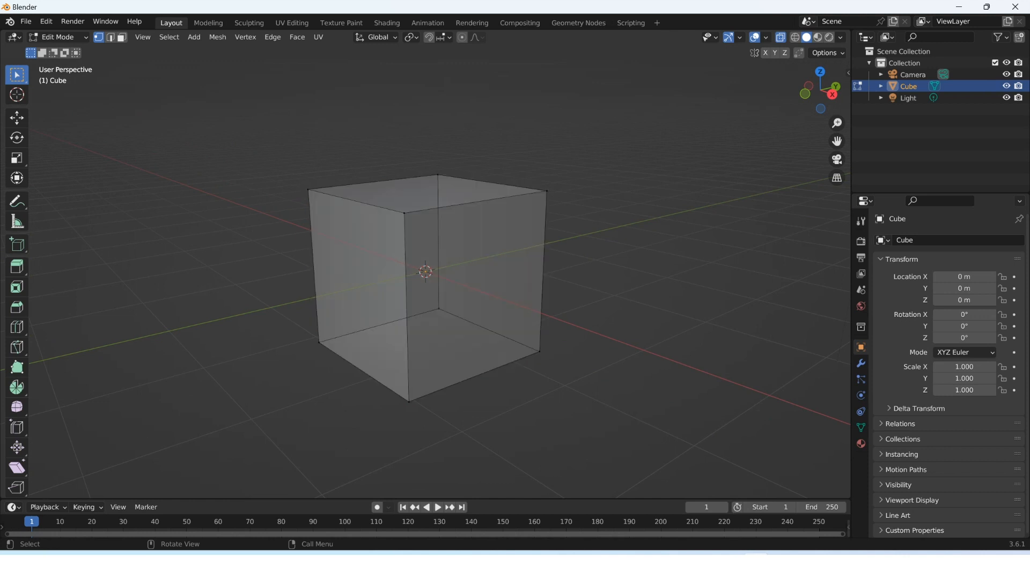
Switch the cube to Object Mode and back to Edit Mode
click(58, 37)
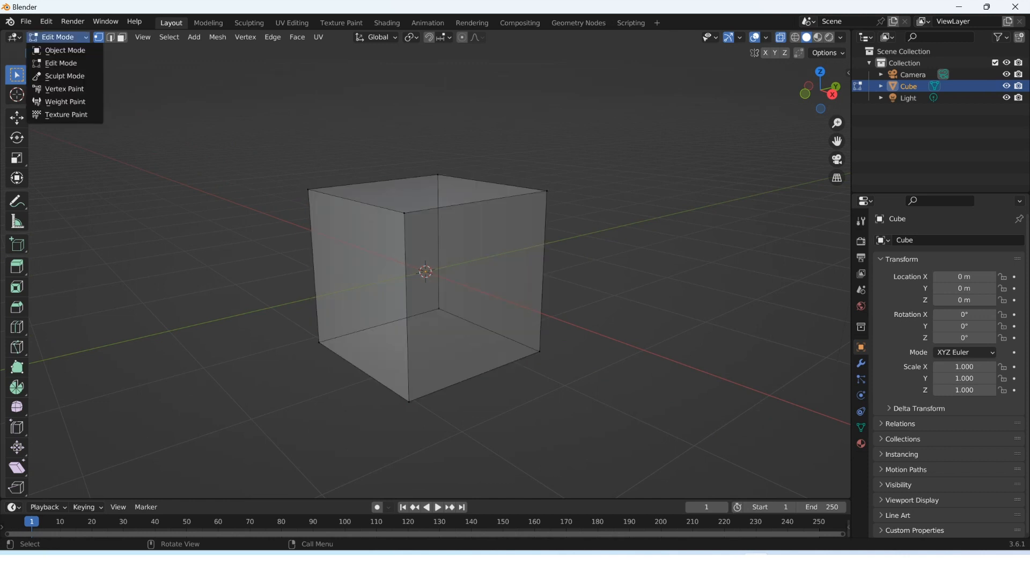
click(60, 51)
click(58, 37)
click(60, 63)
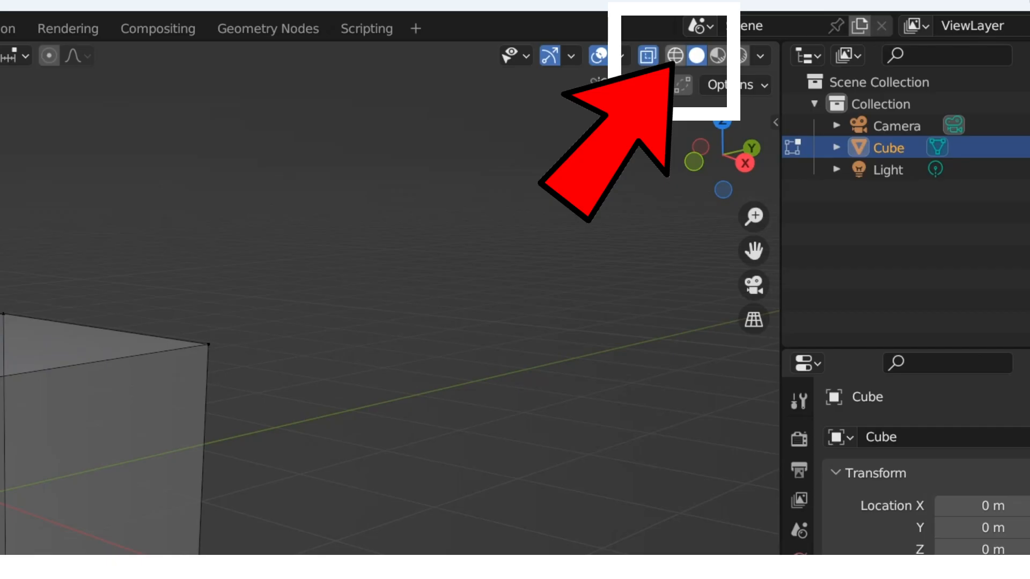
Change the viewport shading to Wireframe and back to Solid
click(795, 37)
scroll(128, 419, up, 1)
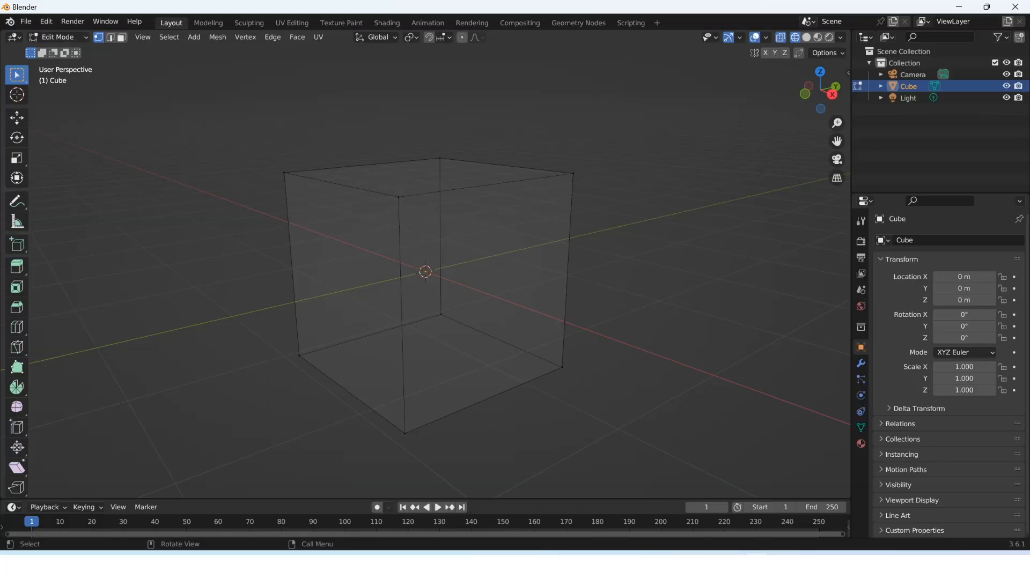
click(806, 37)
scroll(426, 272, down, 2)
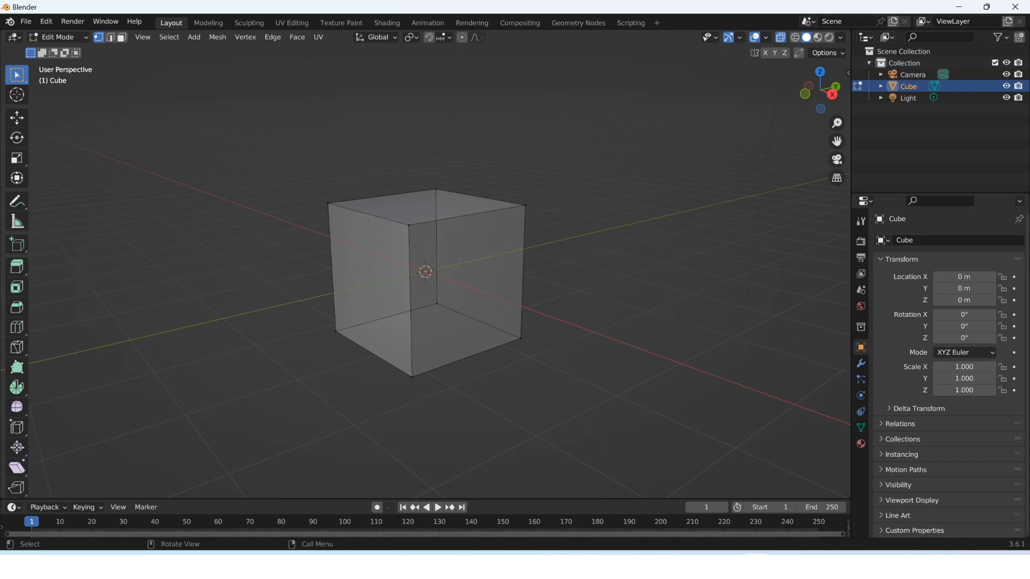
Leave Edit Mode for Object Mode and return the cube to Edit Mode
scroll(428, 288, up, 1)
click(58, 37)
click(59, 51)
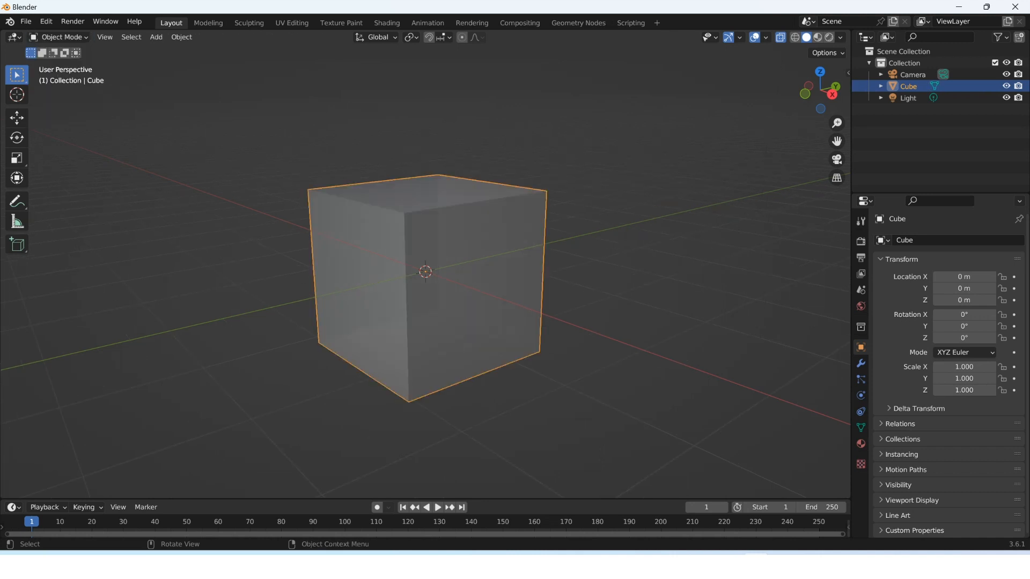
key(Tab)
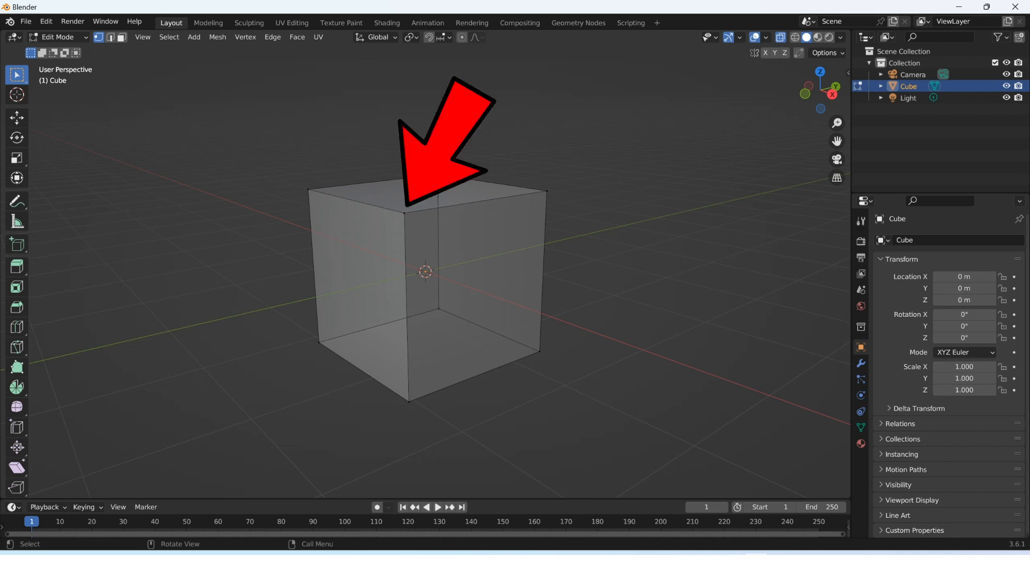
Add the cube's four top vertices and the two lower vertices of its right-hand face to the selection one by one, and deselect all
click(404, 213)
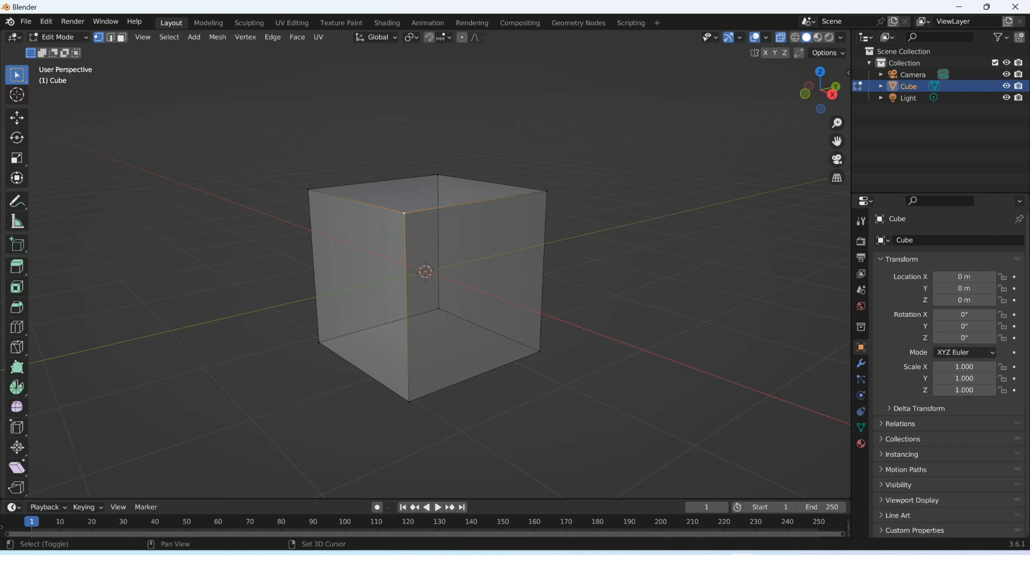
shift+click(308, 190)
shift+click(438, 174)
shift+click(546, 191)
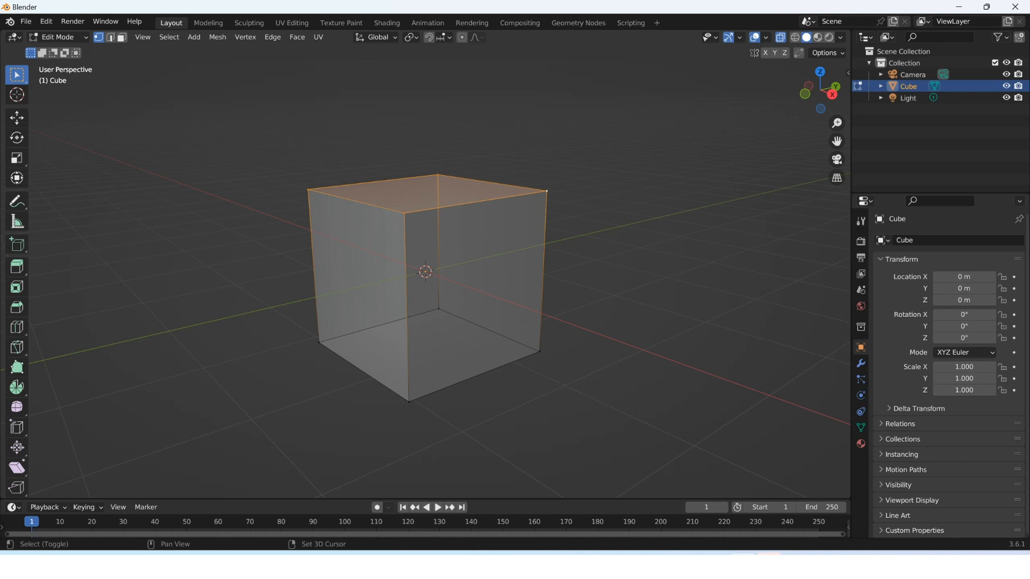
shift+click(409, 401)
shift+click(540, 352)
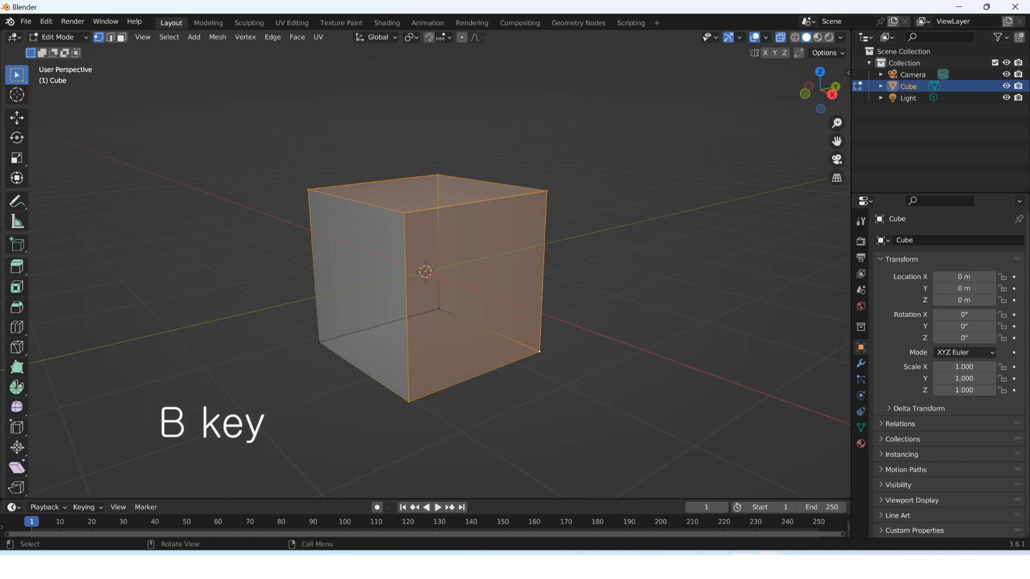
key(alt+a)
Box-select the cube's upper-left vertex and, separately, the whole cube, clearing the selection after each
key(b)
drag(290, 175, 334, 217)
key(alt+a)
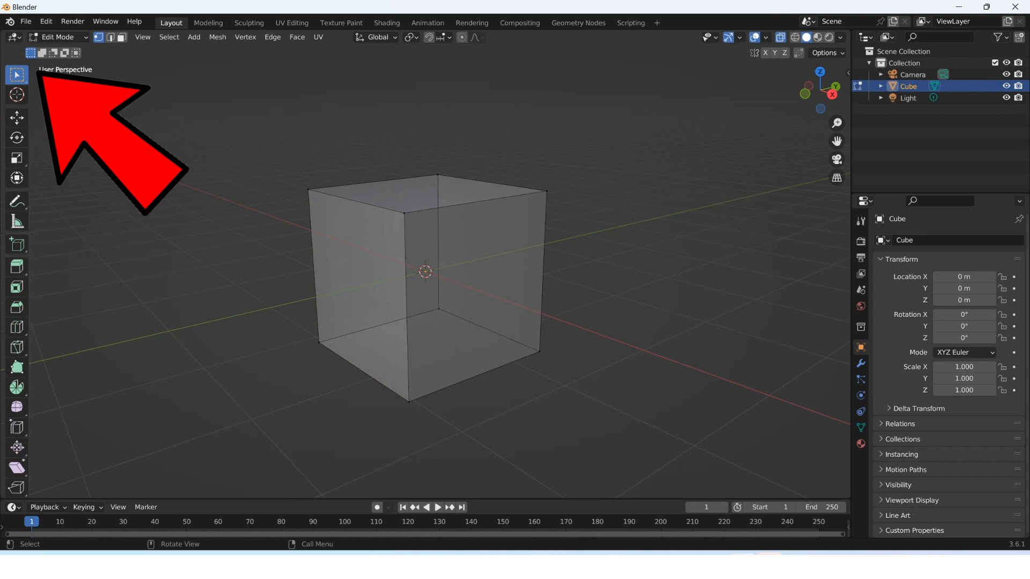
key(b)
drag(276, 134, 613, 436)
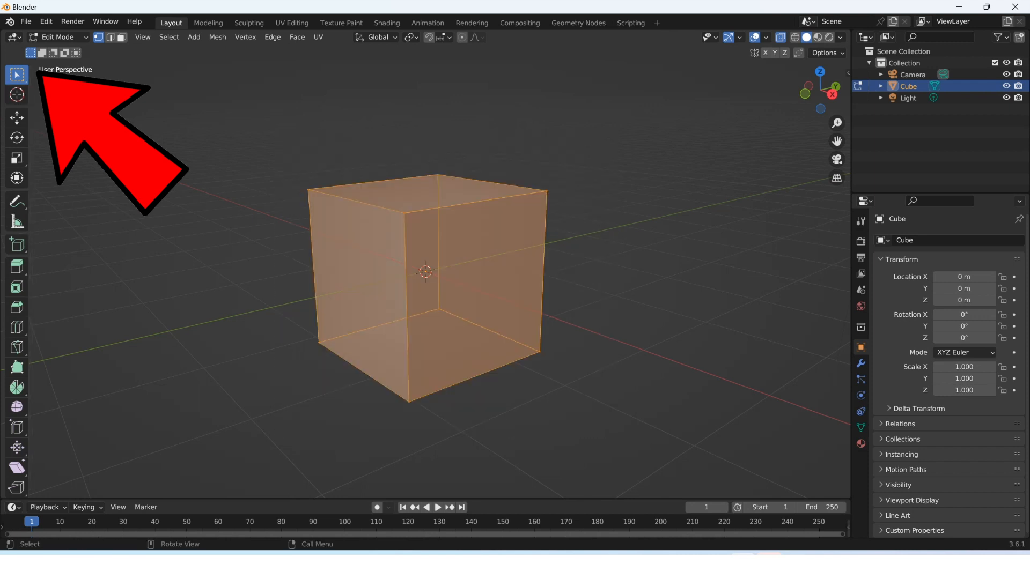
key(alt+a)
drag(220, 127, 621, 446)
key(alt+a)
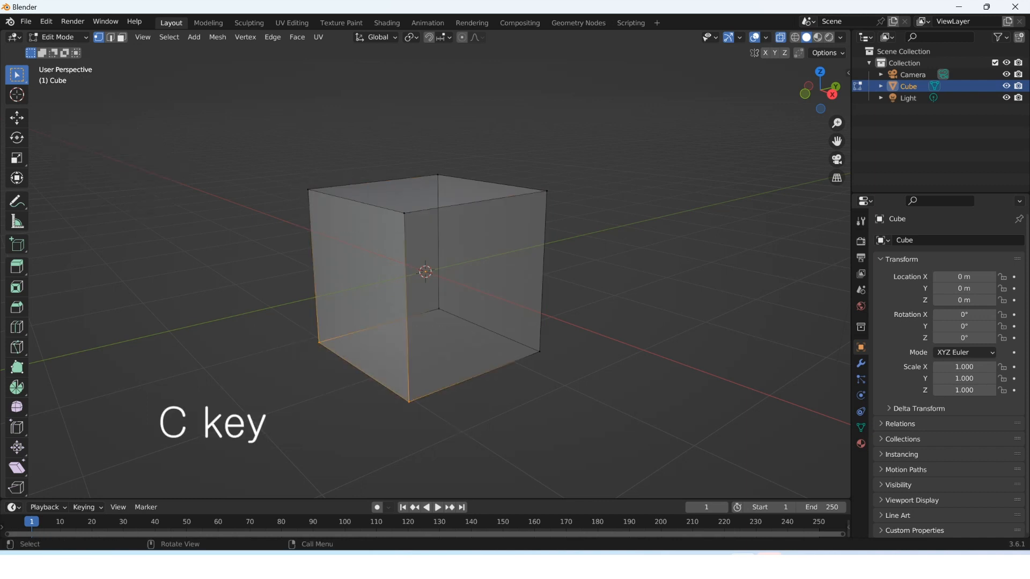
Circle-select all the cube's vertices from the bottom up, and clear the selection
key(c)
mouse_move(451, 430)
mouse_down()
mouse_move(371, 413)
mouse_move(401, 314)
mouse_move(533, 345)
mouse_move(519, 188)
mouse_move(308, 184)
mouse_move(452, 179)
mouse_up()
key(Escape)
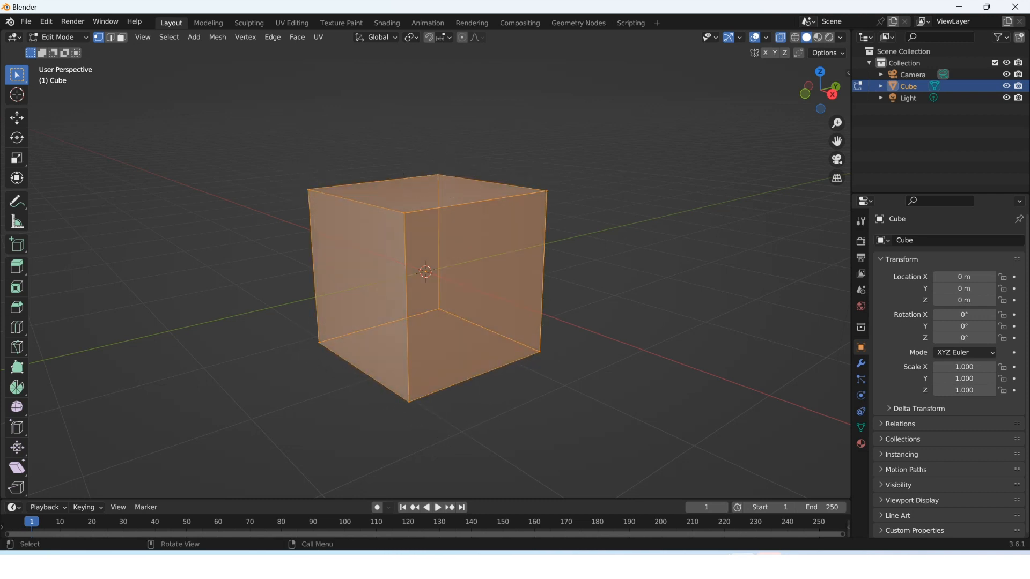
key(alt+a)
Try enlarging and shrinking the circle selection radius beside the cube, and leave circle select
key(c)
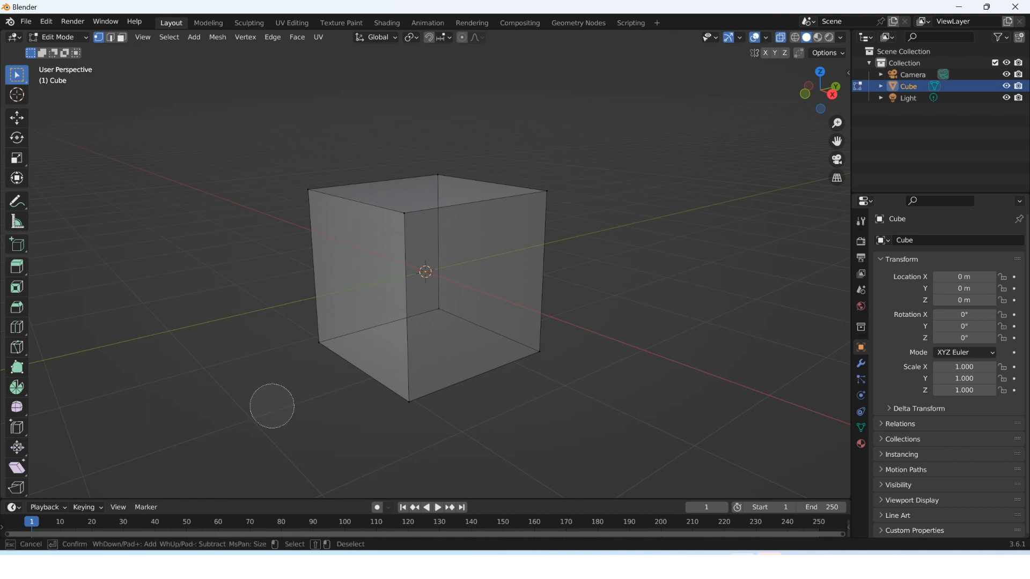
scroll(273, 407, down, 10)
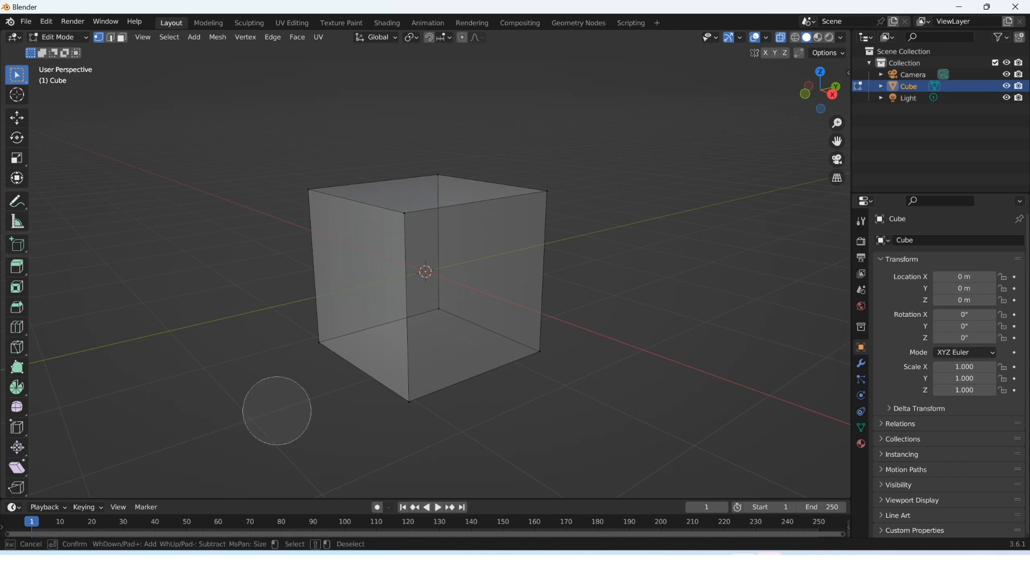
scroll(275, 410, up, 8)
scroll(277, 408, down, 14)
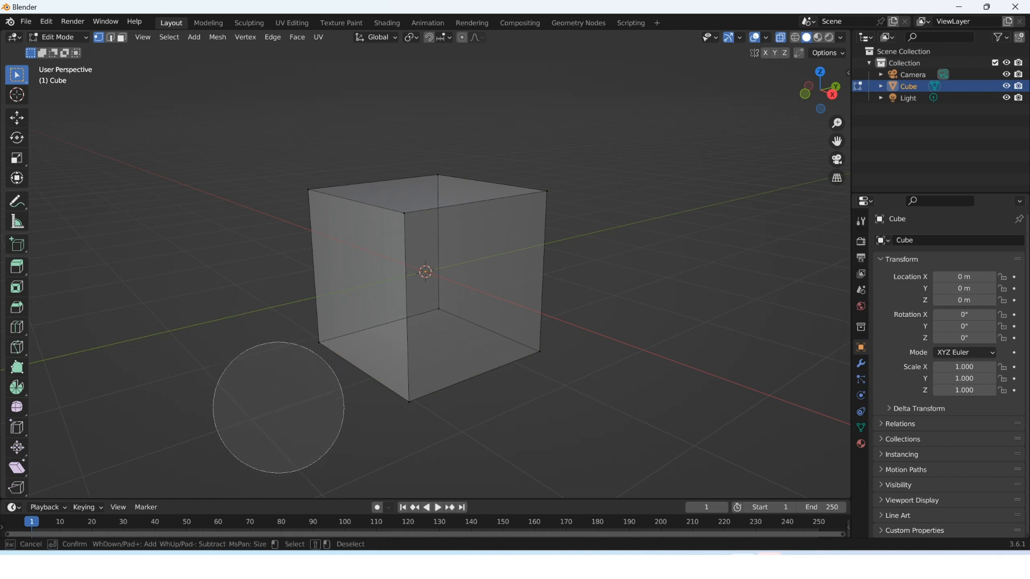
scroll(278, 406, up, 6)
key(Escape)
middle_drag(279, 406, 284, 406)
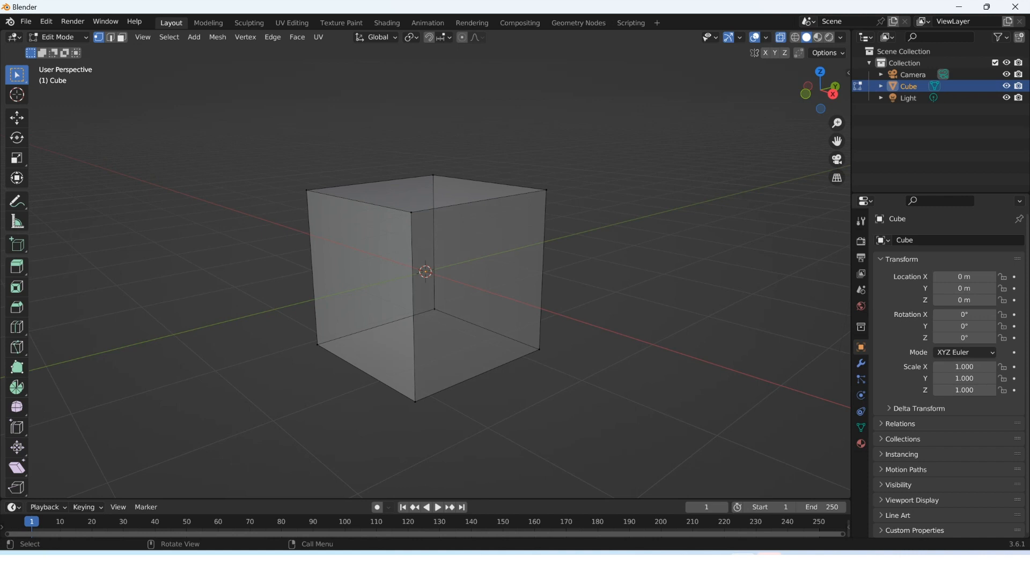
Try moving the cube's nearest top vertex freely with the Move tool, and undo the move
click(411, 213)
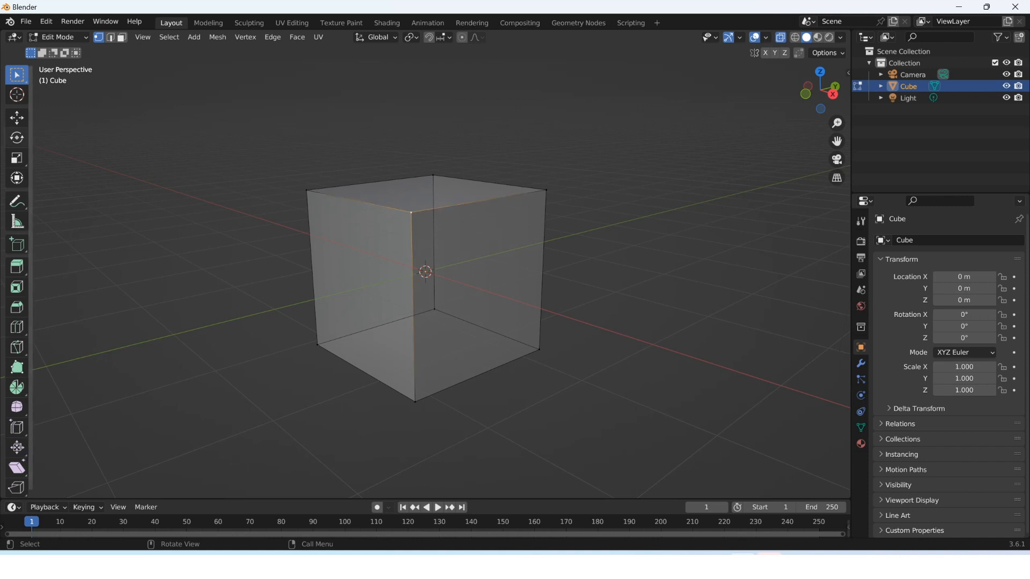
click(17, 117)
drag(410, 213, 433, 217)
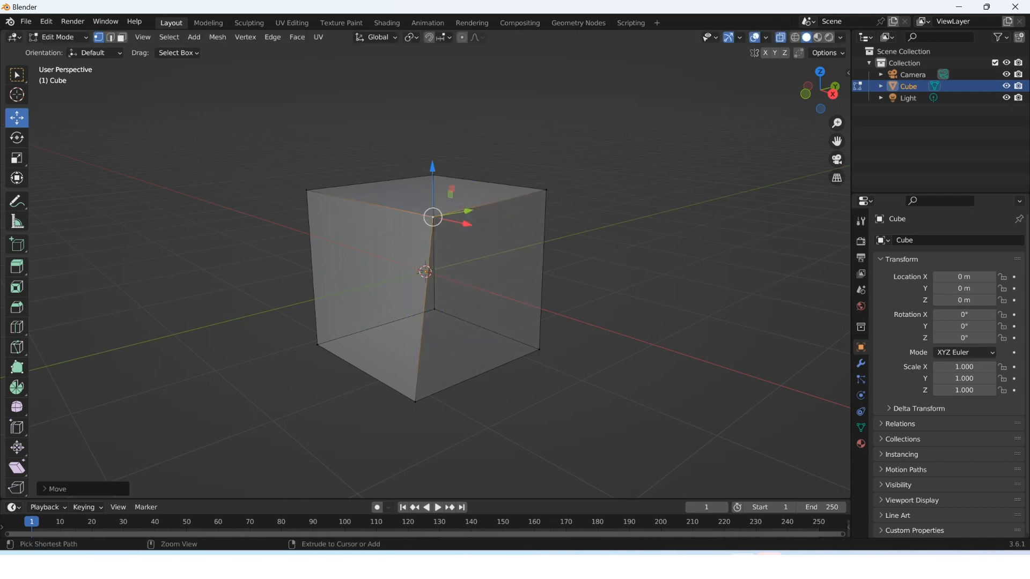
key(ctrl+z)
Return to Object Mode, deselect the cube and add a UV sphere
click(57, 37)
click(54, 44)
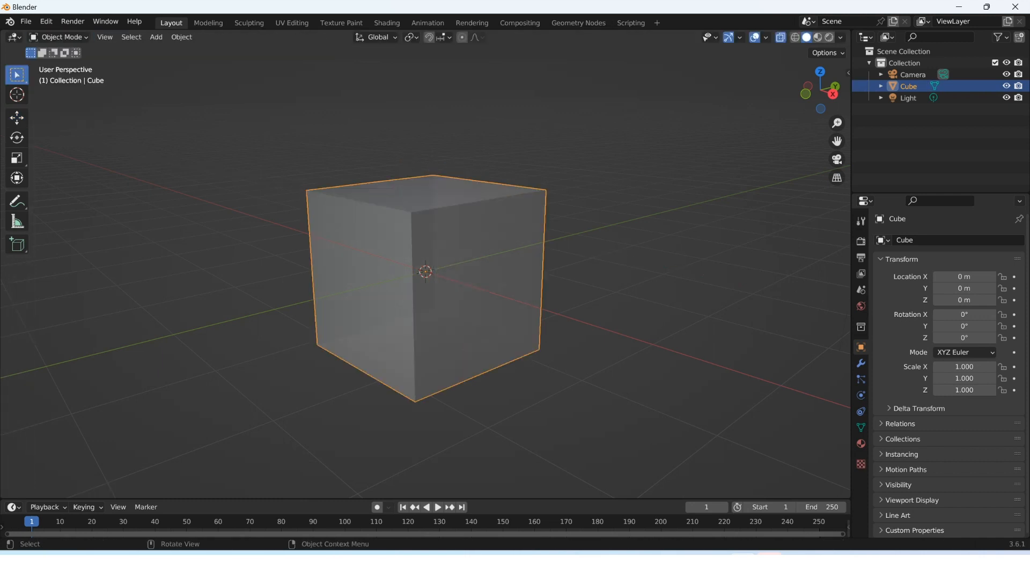
key(alt+a)
middle_drag(157, 288, 179, 295)
key(shift+a)
mouse_move(179, 295)
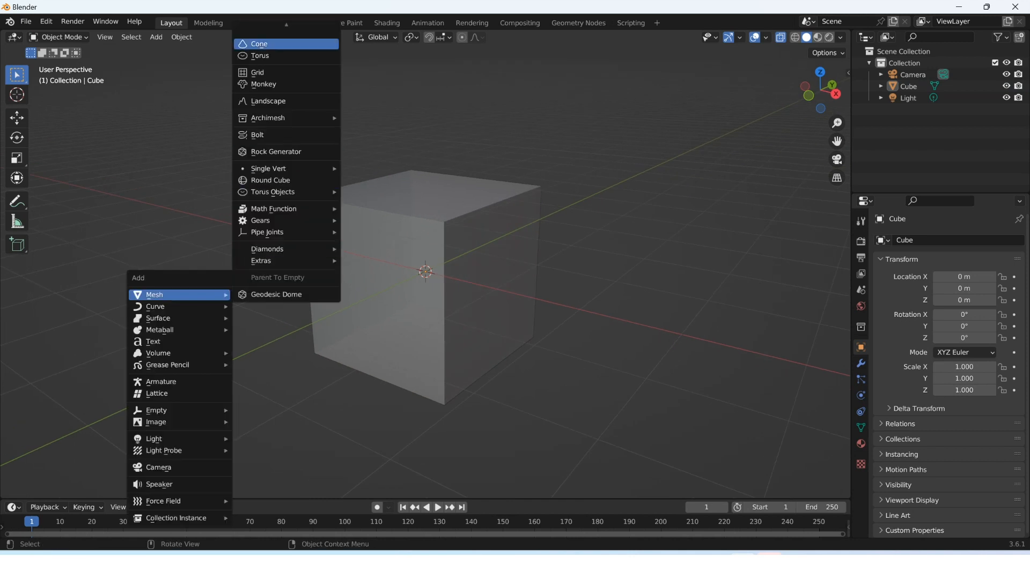
scroll(286, 44, up, 4)
click(279, 63)
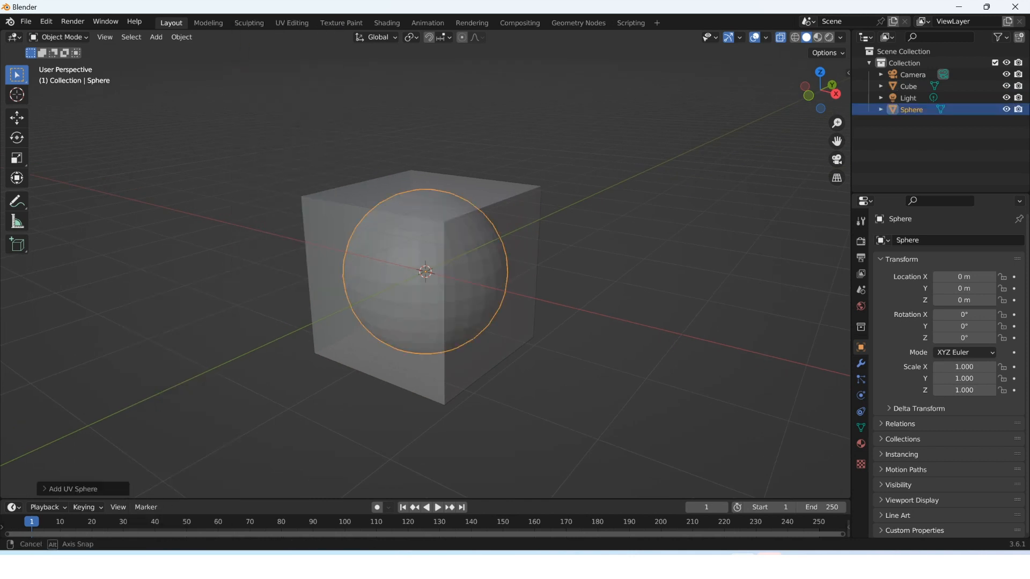
Move the sphere along the X axis out of the cube to about -2.44 m
middle_drag(425, 271, 408, 262)
click(17, 118)
drag(474, 273, 279, 268)
Put the sphere into Edit Mode and select a single vertex near its underside
key(Tab)
middle_drag(425, 271, 578, 250)
middle_drag(578, 250, 567, 251)
scroll(425, 279, up, 2)
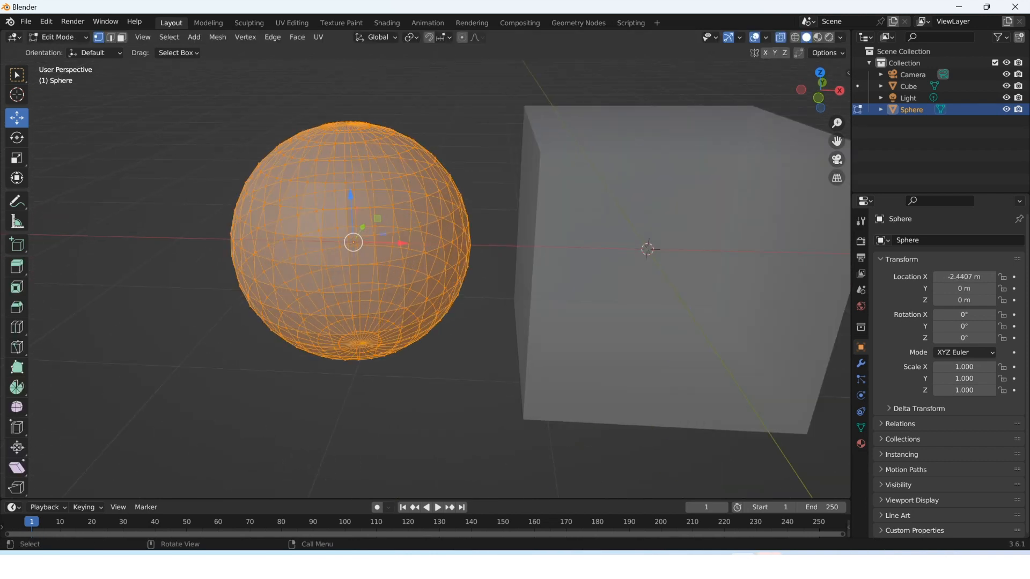
click(371, 359)
middle_drag(371, 358, 383, 365)
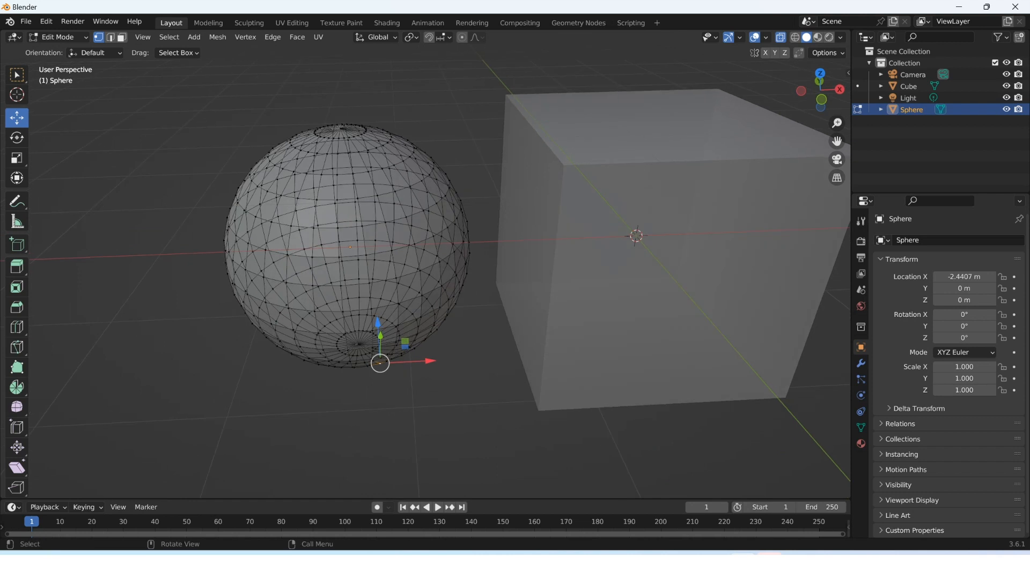
Select the four corner vertices of one front face of the sphere and pull them outward with the Move tool
scroll(429, 274, up, 2)
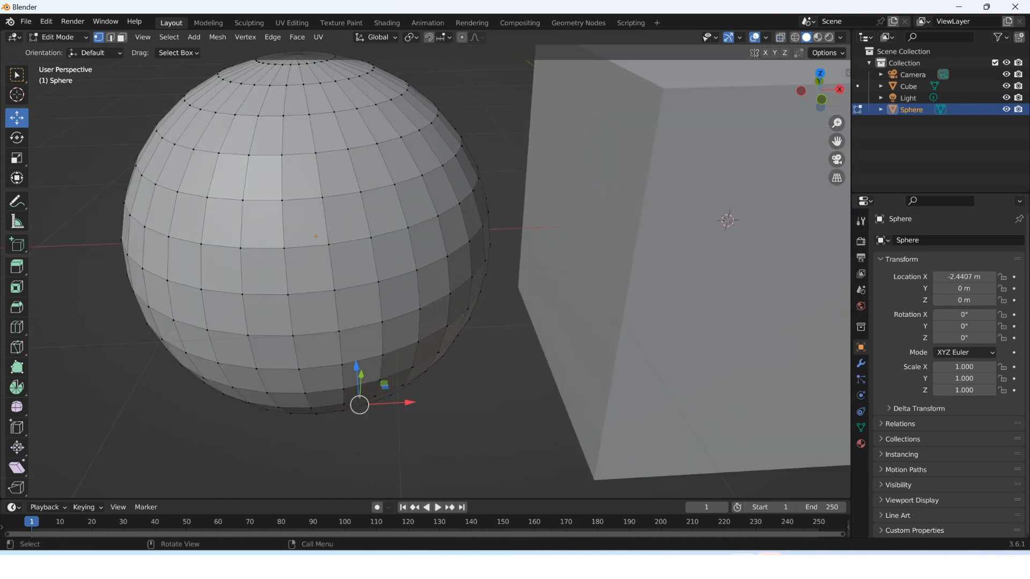
click(283, 200)
shift+click(322, 197)
shift+click(328, 244)
shift+click(283, 247)
middle_drag(284, 248, 339, 269)
drag(416, 275, 453, 304)
Rotate the pulled-out sphere face in the view plane and scale it up
key(r)
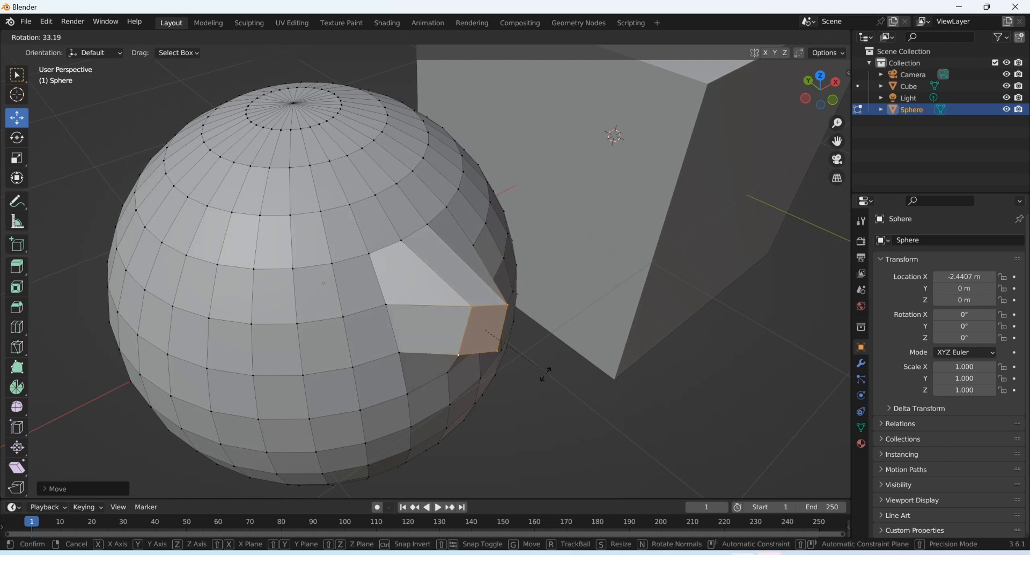
click(492, 368)
middle_drag(492, 368, 490, 345)
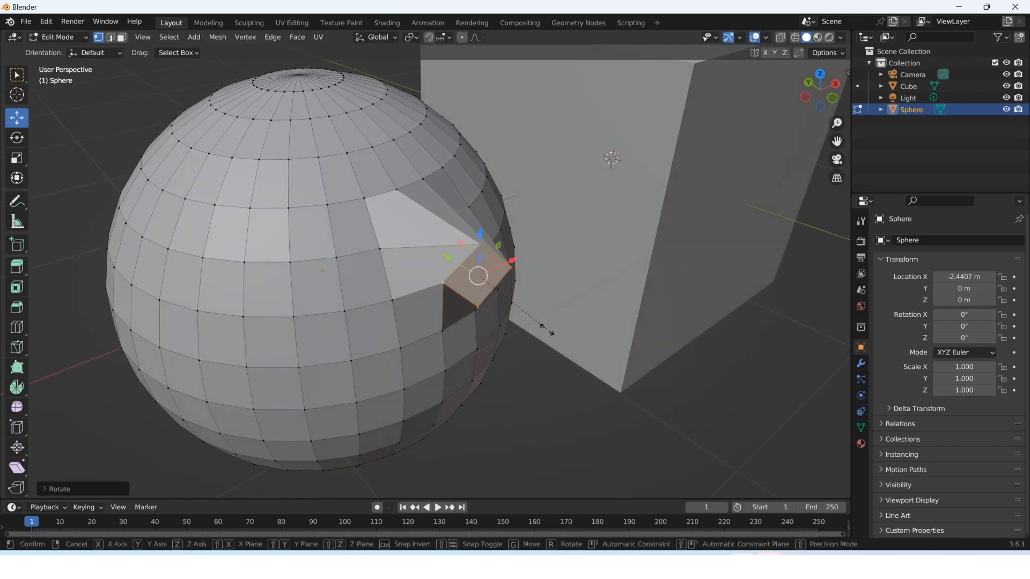
key(s)
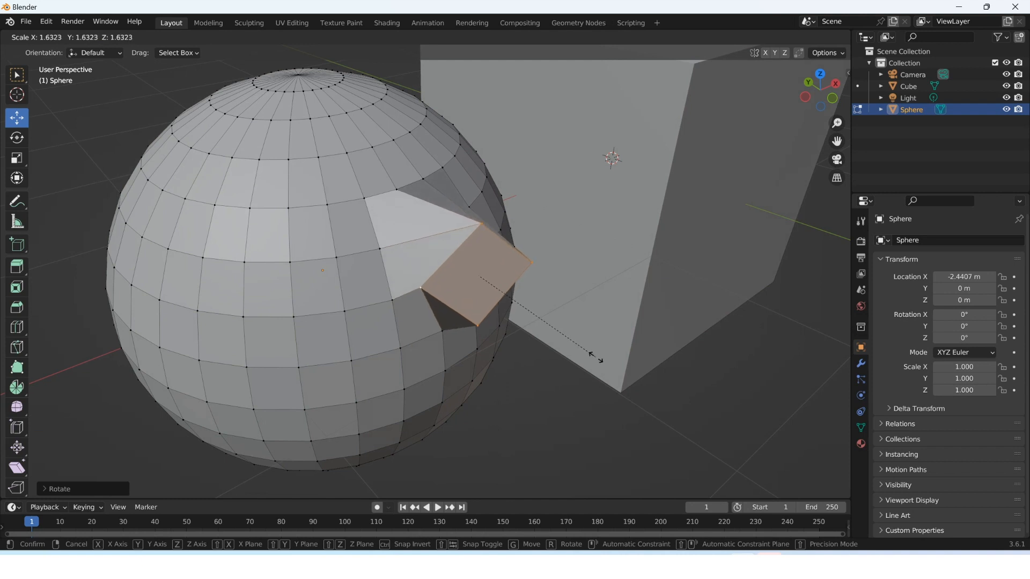
click(605, 367)
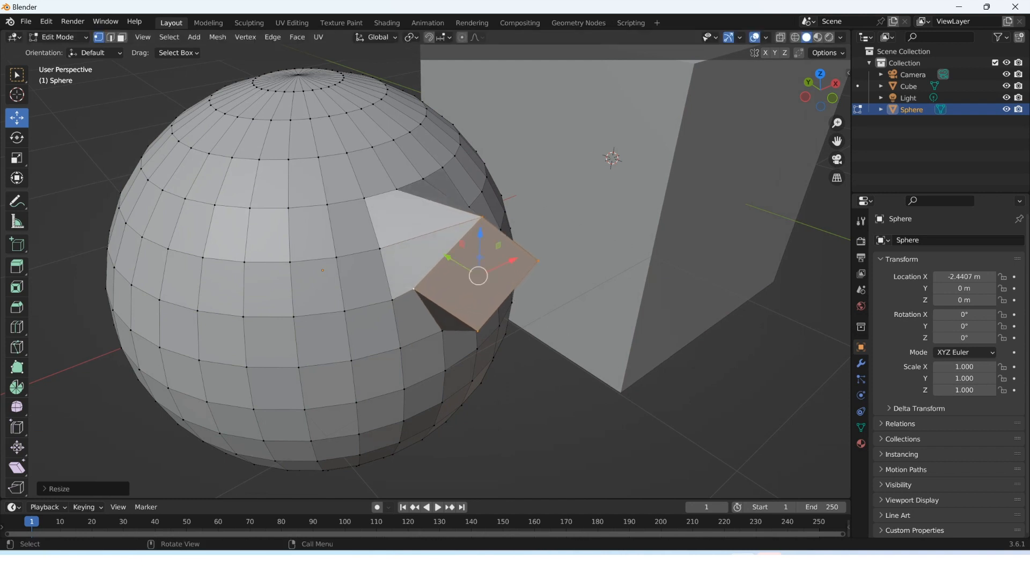
mouse_move(777, 181)
middle_down()
mouse_move(731, 183)
mouse_move(771, 183)
middle_up()
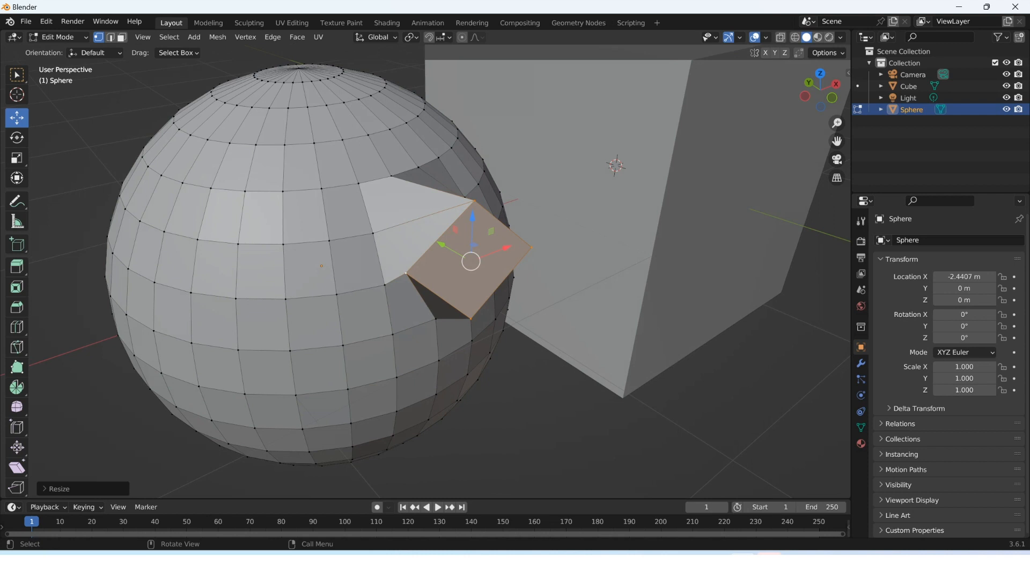
middle_drag(772, 182, 809, 187)
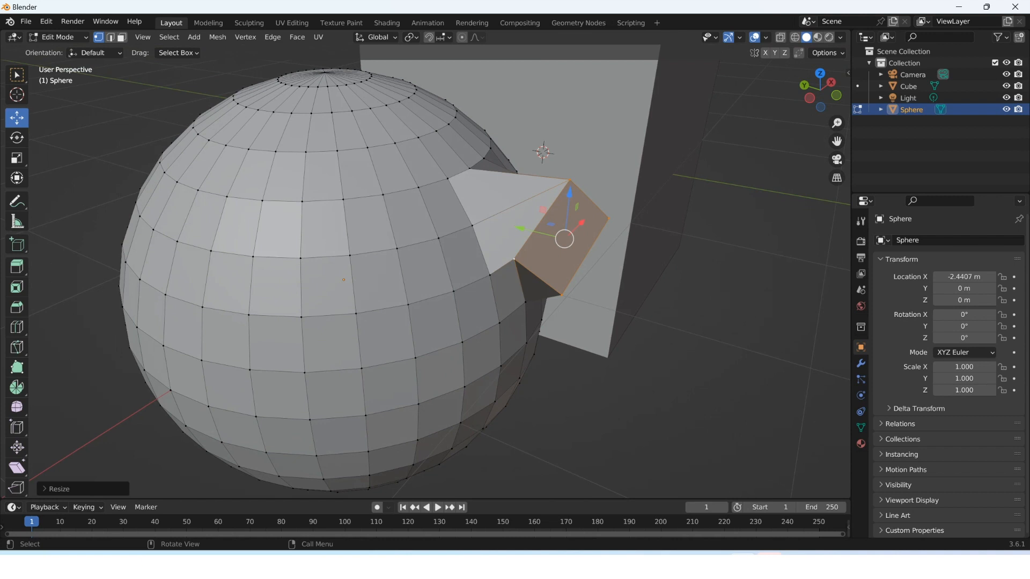
Box-select the four vertices of another front face of the sphere and subdivide it twice
drag(329, 237, 414, 328)
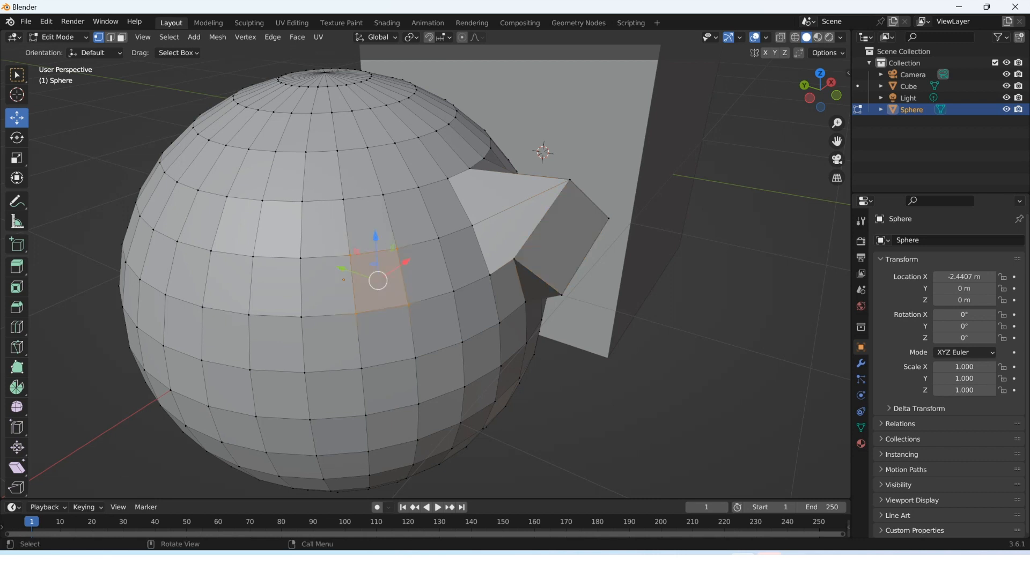
middle_drag(415, 328, 418, 328)
right_click(361, 295)
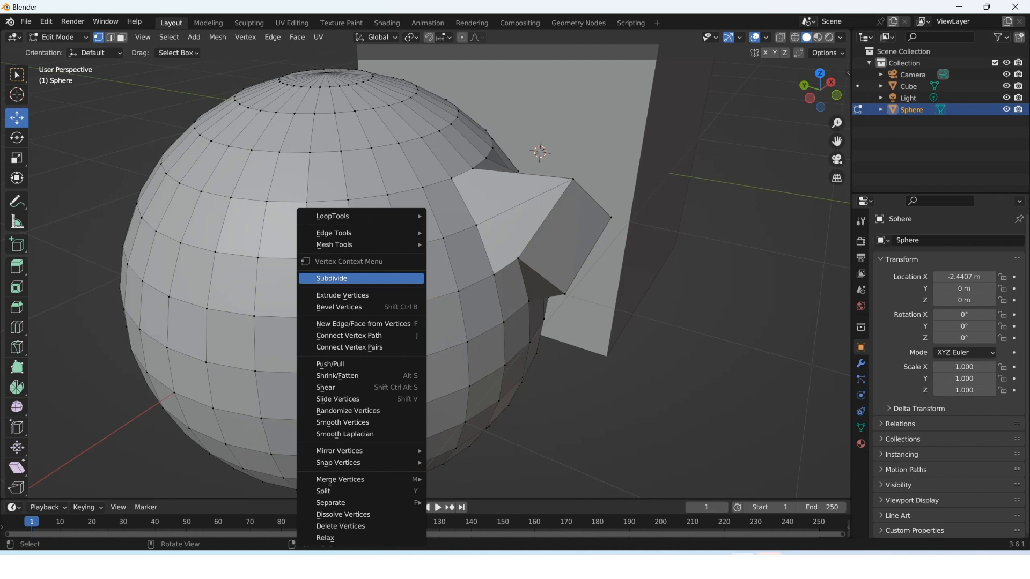
click(361, 278)
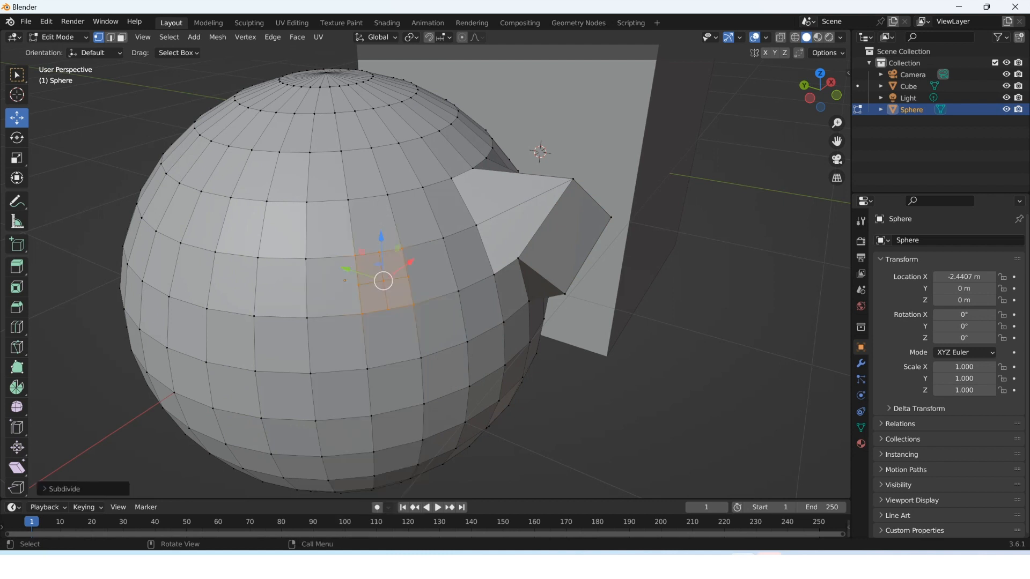
scroll(424, 268, up, 2)
scroll(424, 268, up, 2)
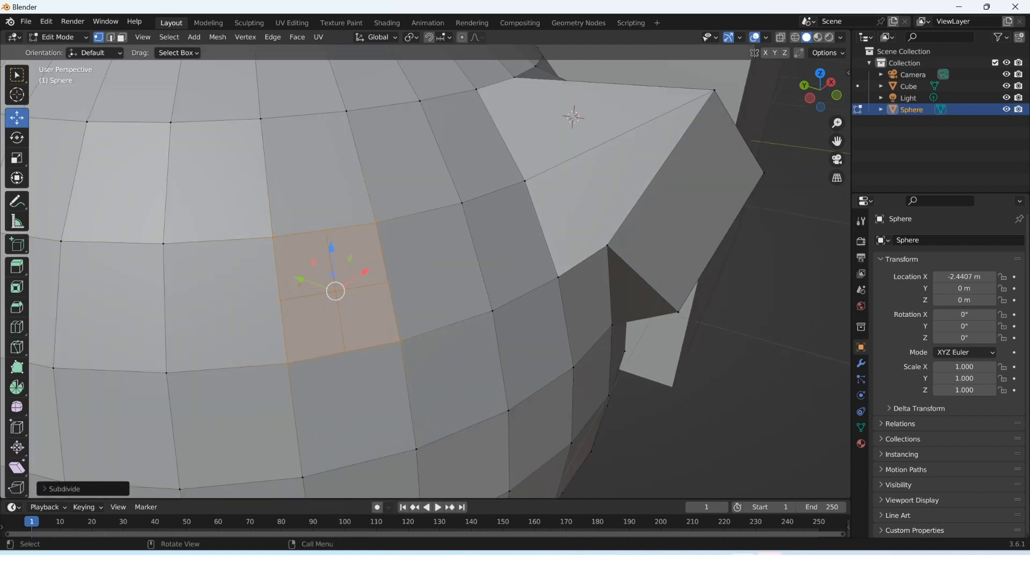
shift+middle_drag(335, 291, 436, 254)
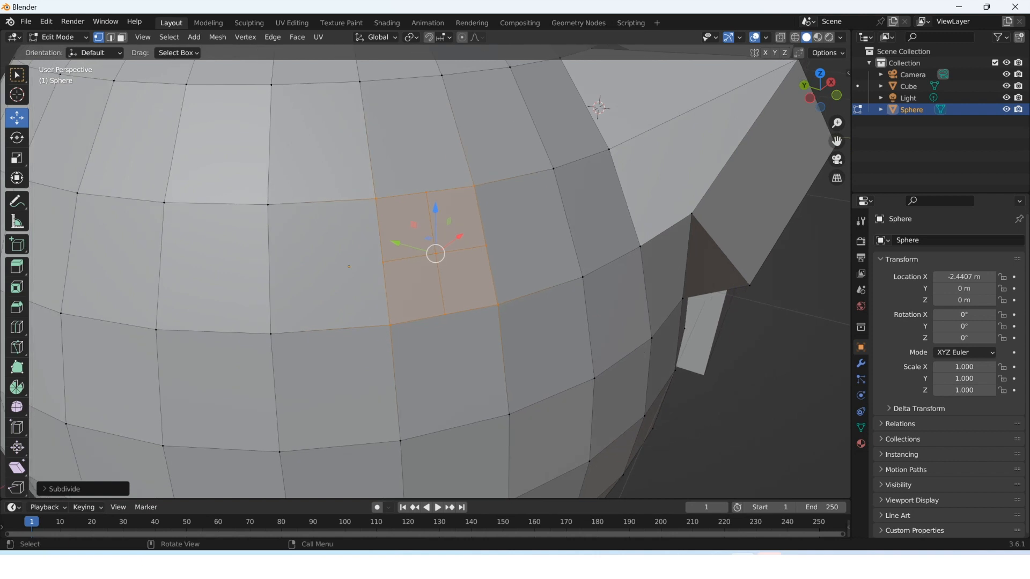
right_click(348, 266)
click(344, 278)
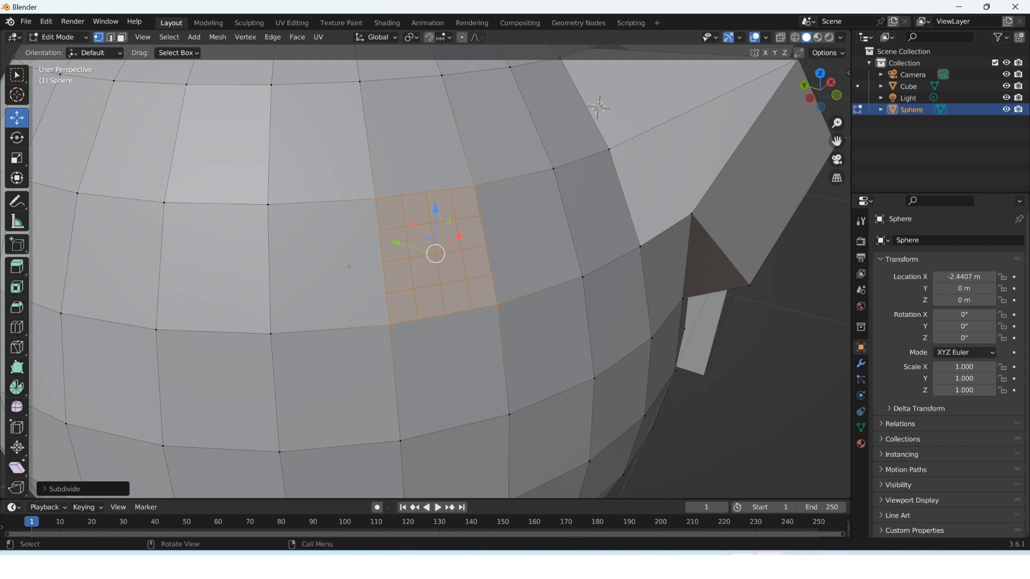
Adjust the second subdivision's number of cuts to make a denser grid on the sphere face, and deselect everything
click(65, 488)
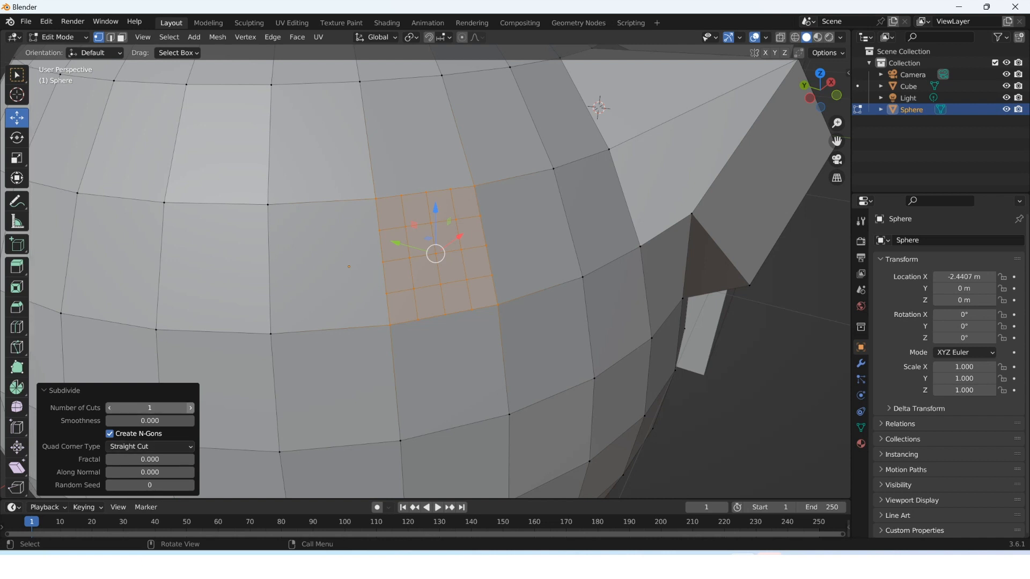
click(190, 407)
click(190, 408)
click(190, 408)
click(190, 408)
click(110, 408)
click(109, 408)
click(110, 407)
click(110, 408)
click(109, 407)
key(alt+a)
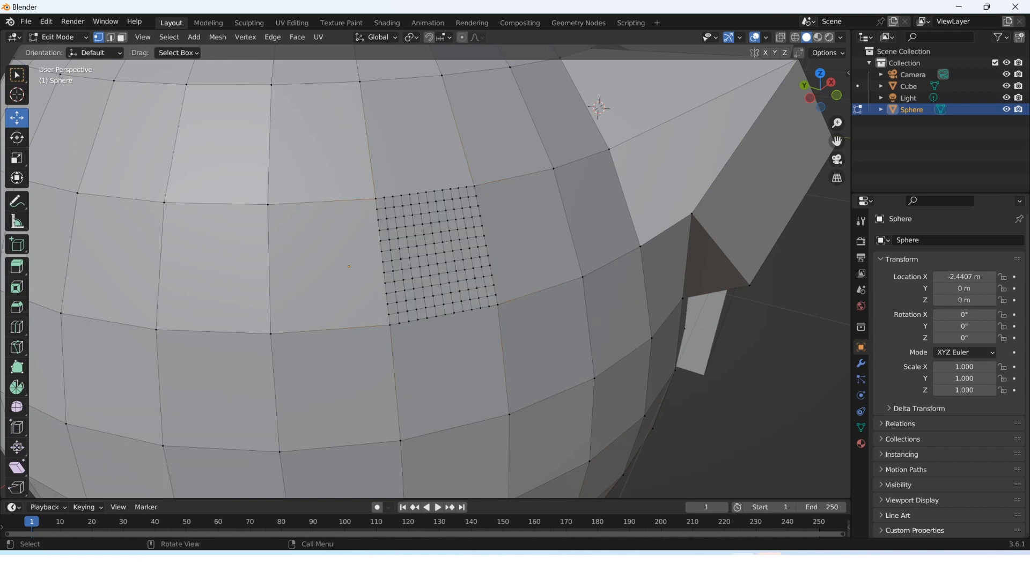
In face selection mode, select a sphere face near the subdivided patch and delete only that face to leave a hole
key(3)
click(214, 266)
scroll(214, 267, down, 2)
middle_drag(213, 267, 247, 266)
scroll(247, 266, up, 2)
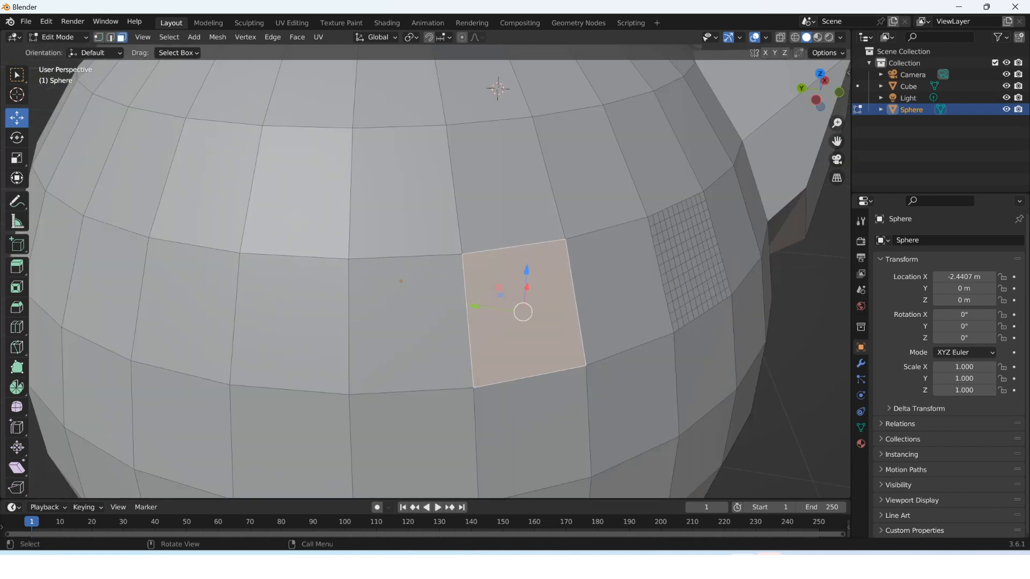
key(x)
key(Down)
key(Down)
key(Return)
mouse_move(425, 271)
middle_down()
mouse_move(439, 250)
mouse_move(429, 261)
middle_up()
scroll(429, 261, down, 2)
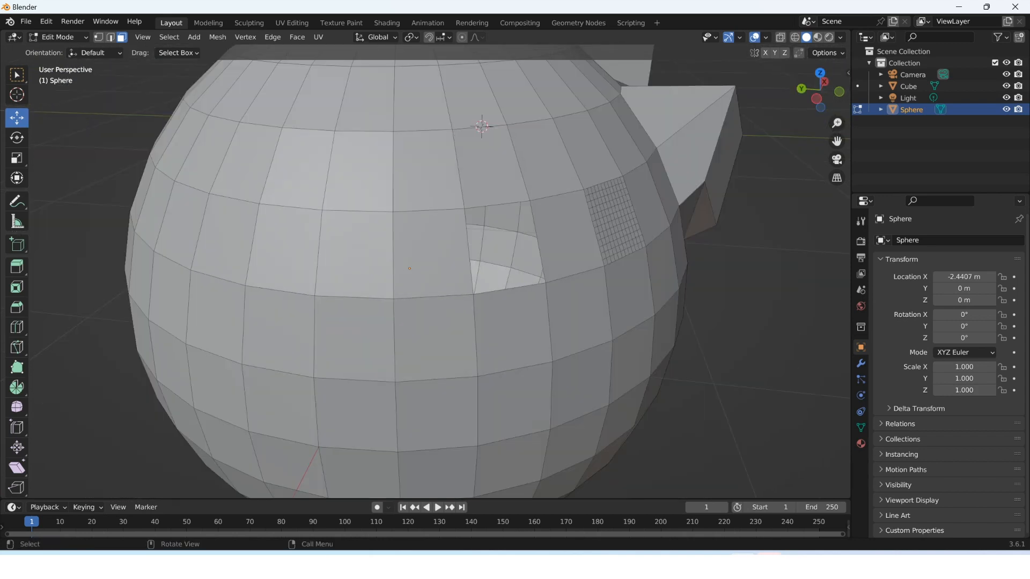
Return to Object Mode, select the cube and put it into Edit Mode with vertex selection
click(58, 37)
click(62, 51)
scroll(424, 272, down, 3)
middle_drag(425, 271, 354, 271)
click(672, 207)
shift+middle_drag(671, 206, 459, 209)
key(Tab)
scroll(424, 271, down, 1)
key(1)
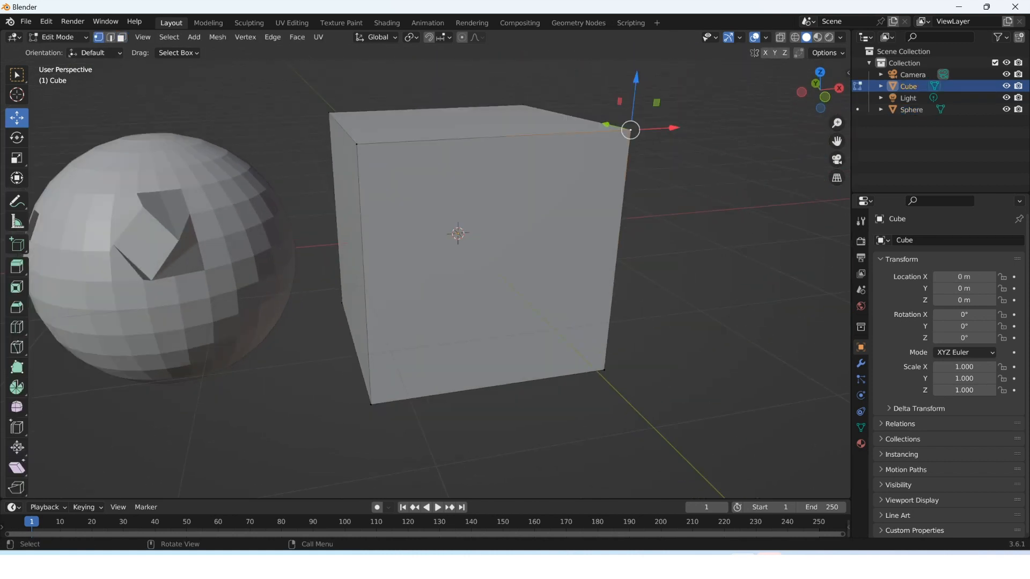
Clear the vertex selection and add a loose vertex in the empty space beside the cube
click(357, 144)
shift+middle_drag(458, 234, 375, 275)
middle_drag(375, 276, 375, 270)
key(alt+a)
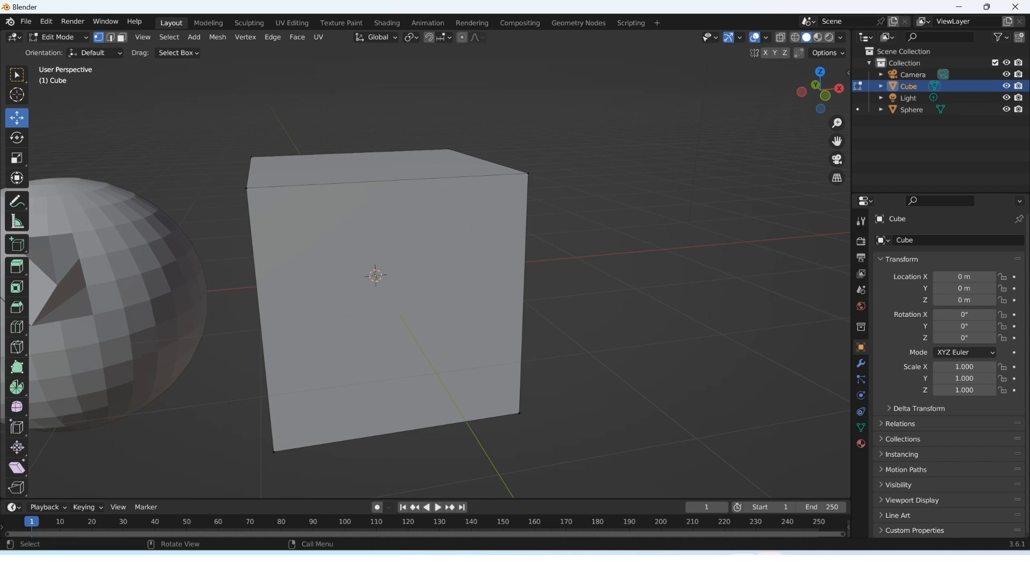
ctrl+right_click(657, 214)
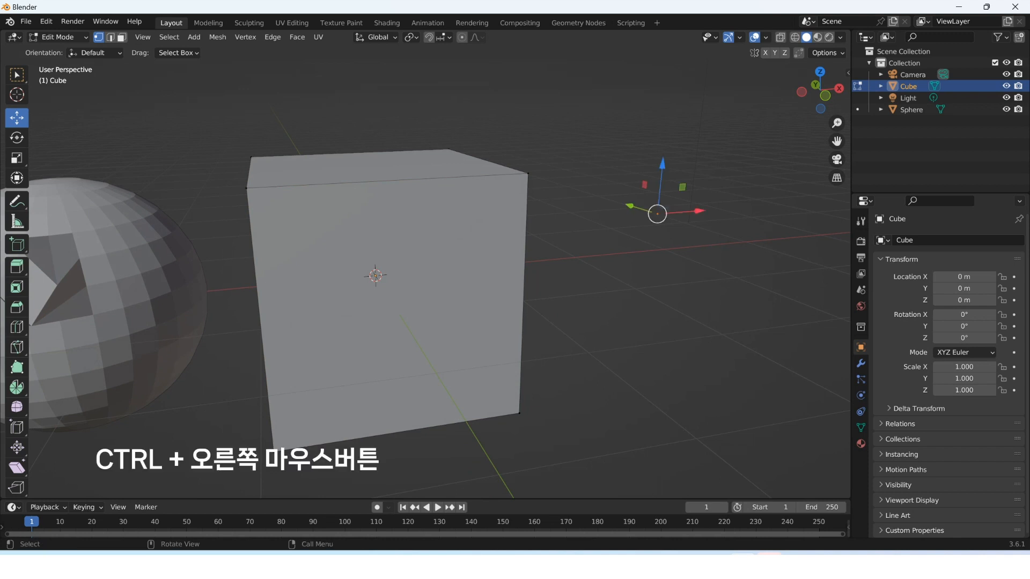
middle_drag(657, 214, 651, 217)
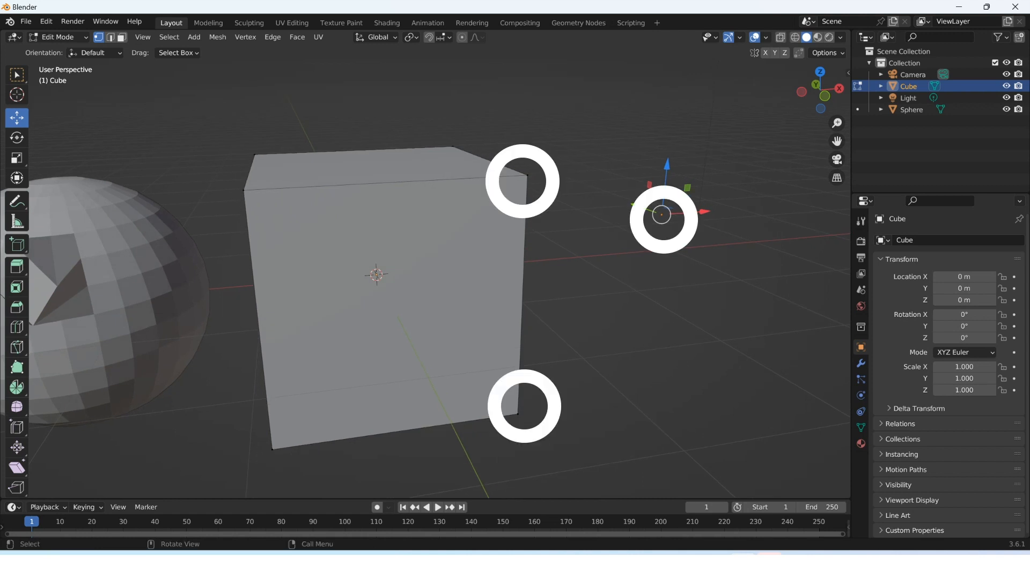
Fill a triangular face between the loose vertex and the nearby top and bottom corners of the cube, and deselect everything
key(alt+a)
click(528, 175)
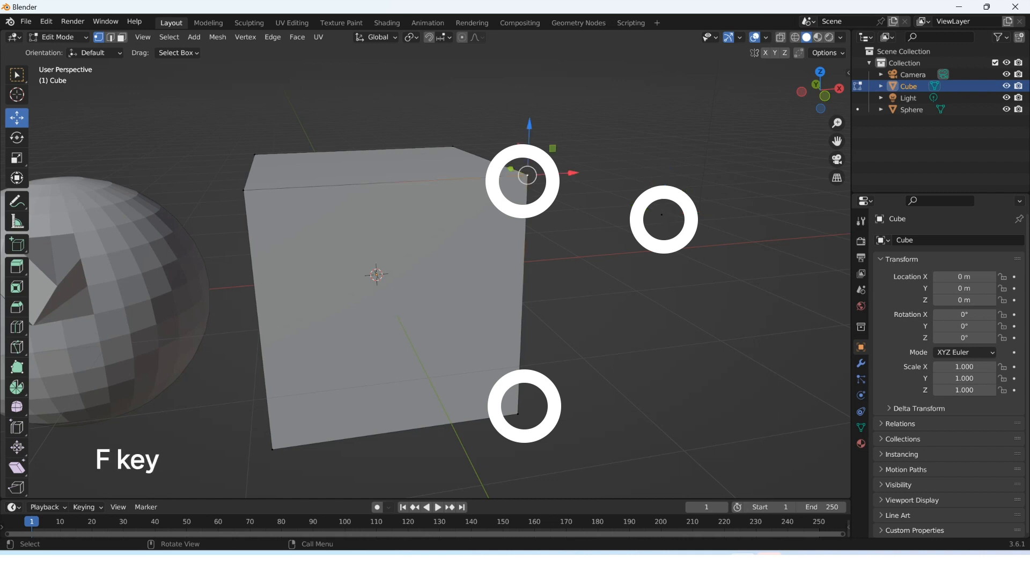
shift+click(662, 214)
shift+click(517, 414)
key(f)
key(alt+a)
middle_drag(714, 230, 713, 215)
middle_drag(442, 352, 502, 353)
middle_drag(440, 306, 446, 311)
Select a top corner vertex on the sphere's side of the cube and extrude it to a point in empty space
click(407, 194)
middle_drag(407, 194, 413, 200)
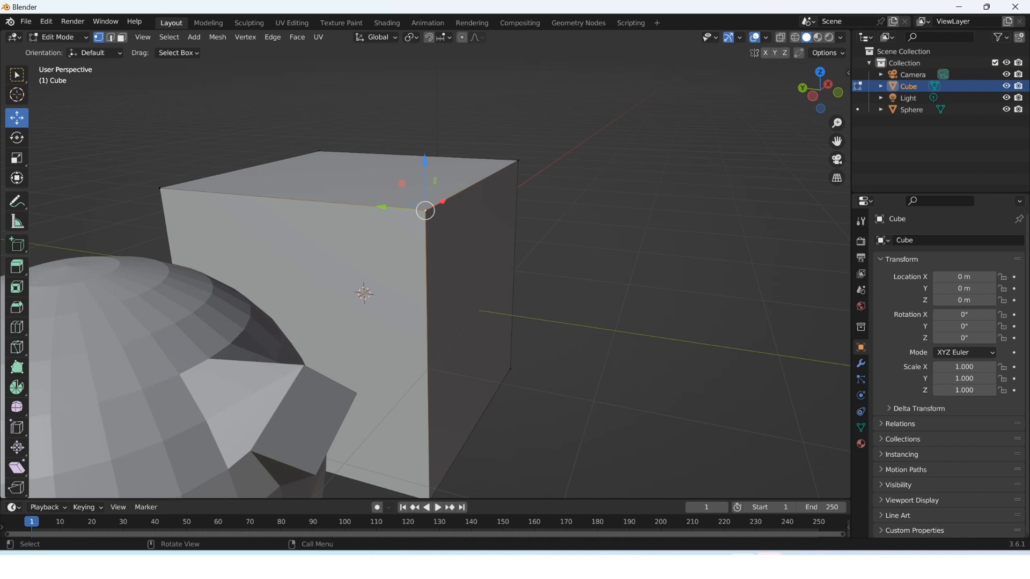
ctrl+right_click(618, 260)
middle_drag(619, 260, 674, 266)
Select the top and bottom vertices of one vertical cube edge and extrude them to the side as a new face
click(567, 192)
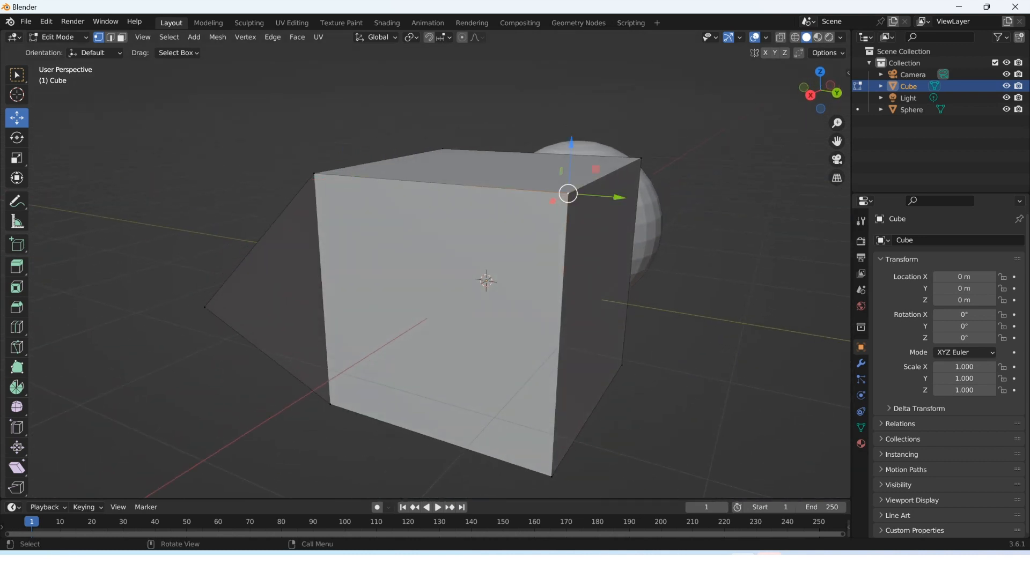
shift+click(551, 476)
middle_drag(552, 476, 579, 472)
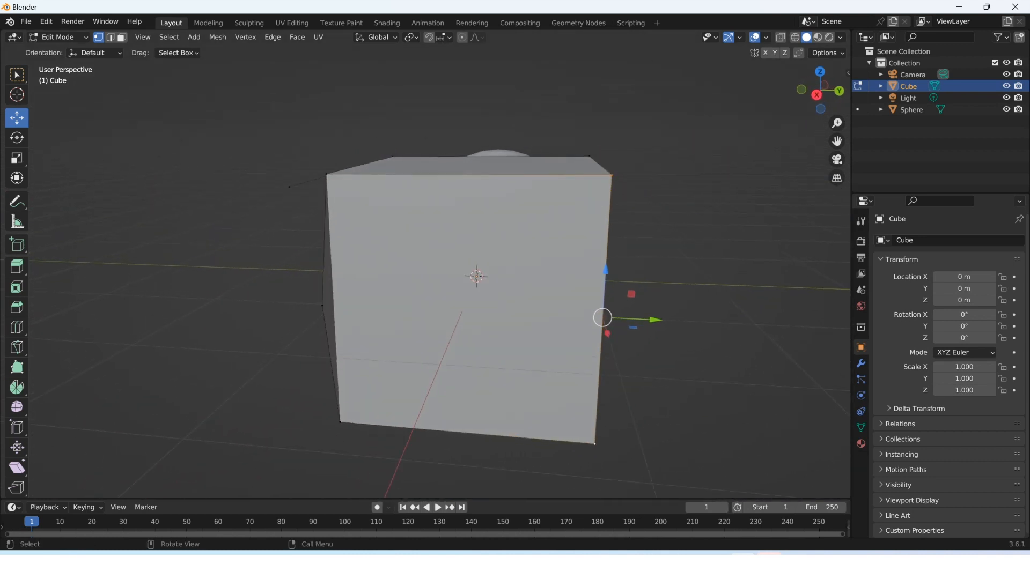
ctrl+right_click(768, 268)
middle_drag(767, 269, 764, 262)
Move the extruded edge down along Z and slightly back toward the cube along Y, and deselect everything
drag(775, 217, 775, 243)
drag(823, 292, 801, 291)
scroll(800, 291, down, 1)
middle_drag(801, 292, 751, 300)
key(alt+a)
Return to Object Mode and delete both the cube and the sphere
key(Tab)
shift+click(708, 252)
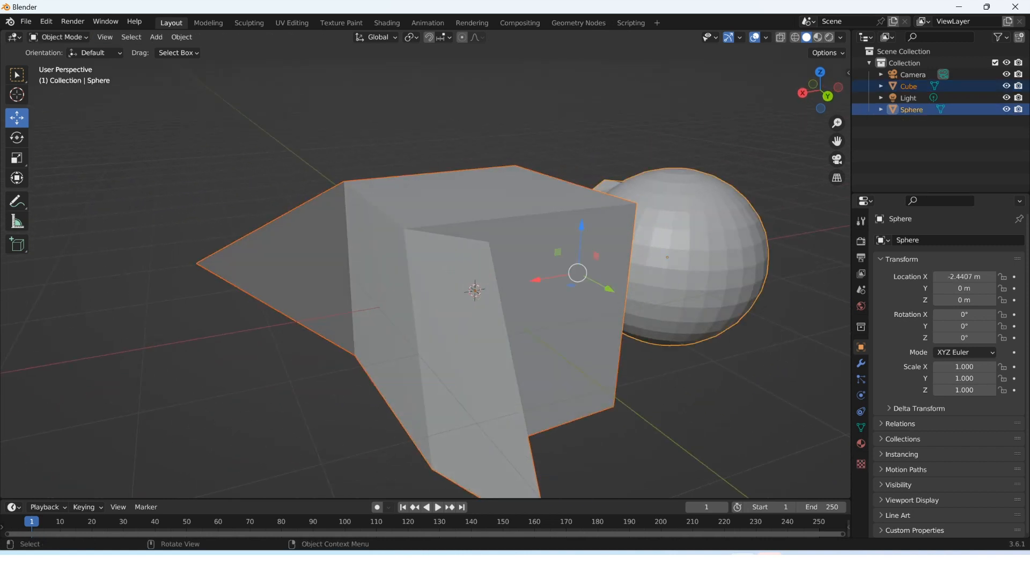
key(Delete)
Add a 2 m mesh plane at the origin and put it into Edit Mode
key(shift+a)
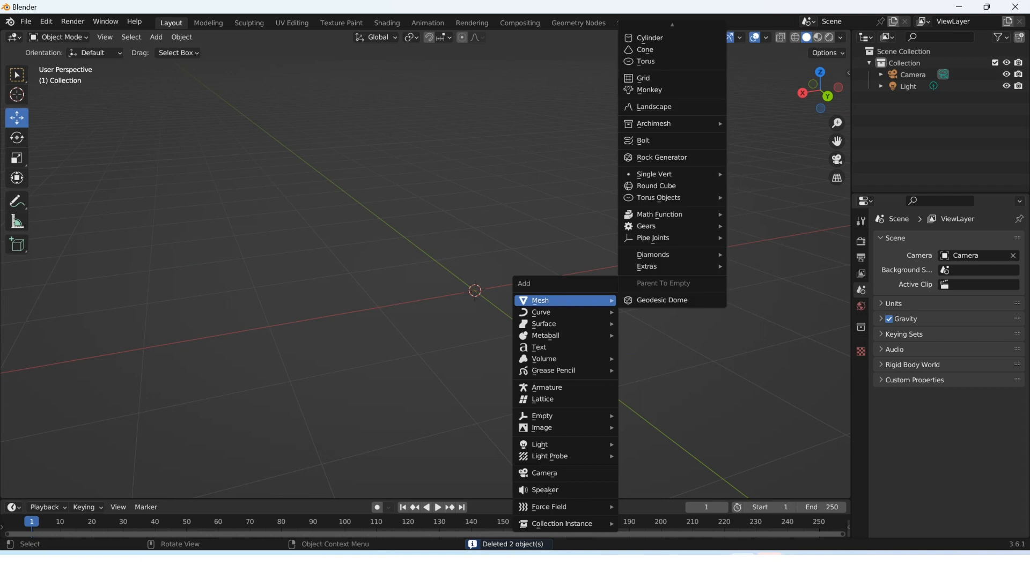
key(Return)
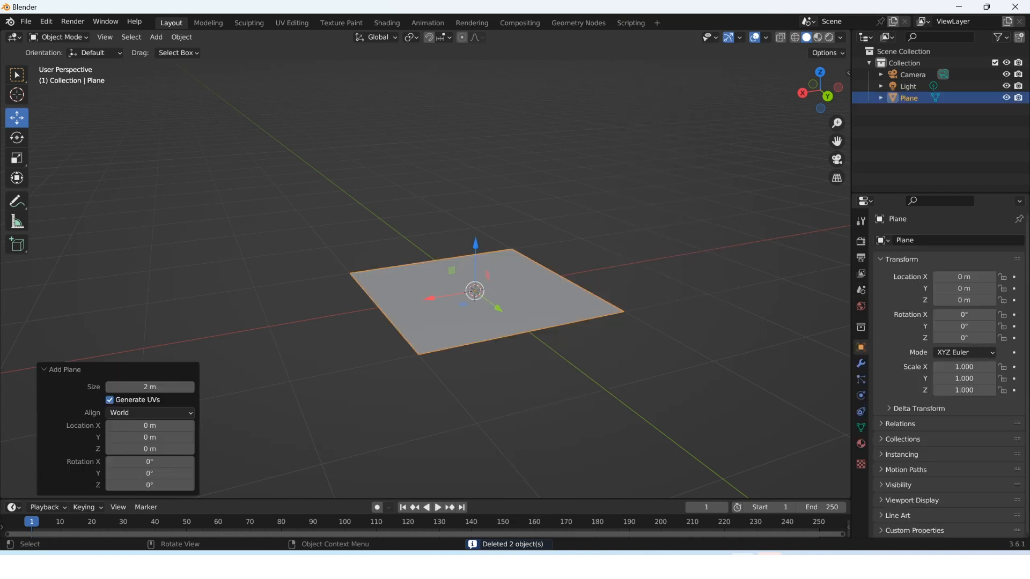
key(Tab)
scroll(475, 292, up, 1)
middle_drag(484, 296, 459, 282)
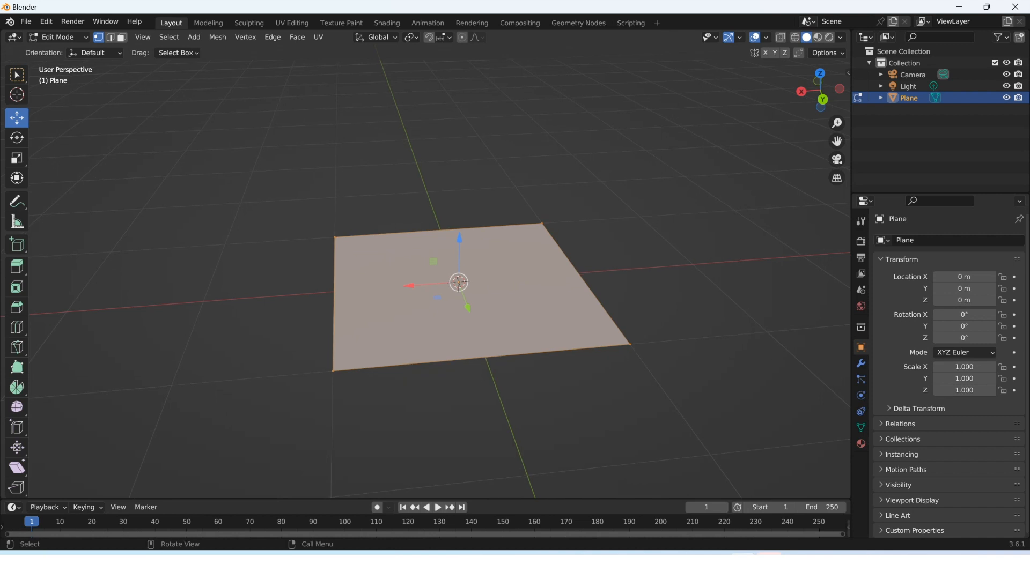
scroll(458, 282, up, 1)
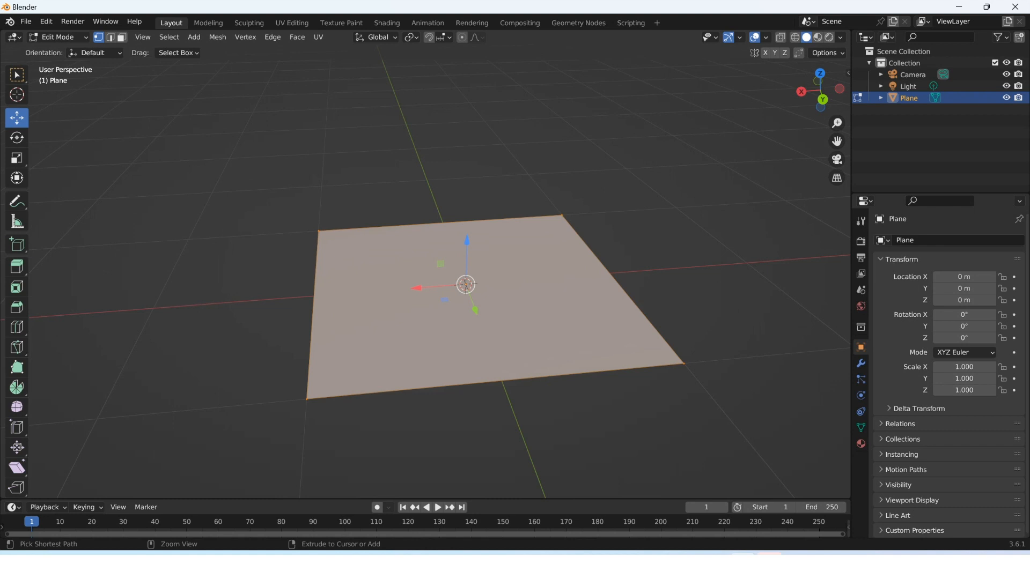
Deselect the plane's vertices and add a loose vertex beside the plane, close to the X axis
click(147, 316)
ctrl+right_click(147, 316)
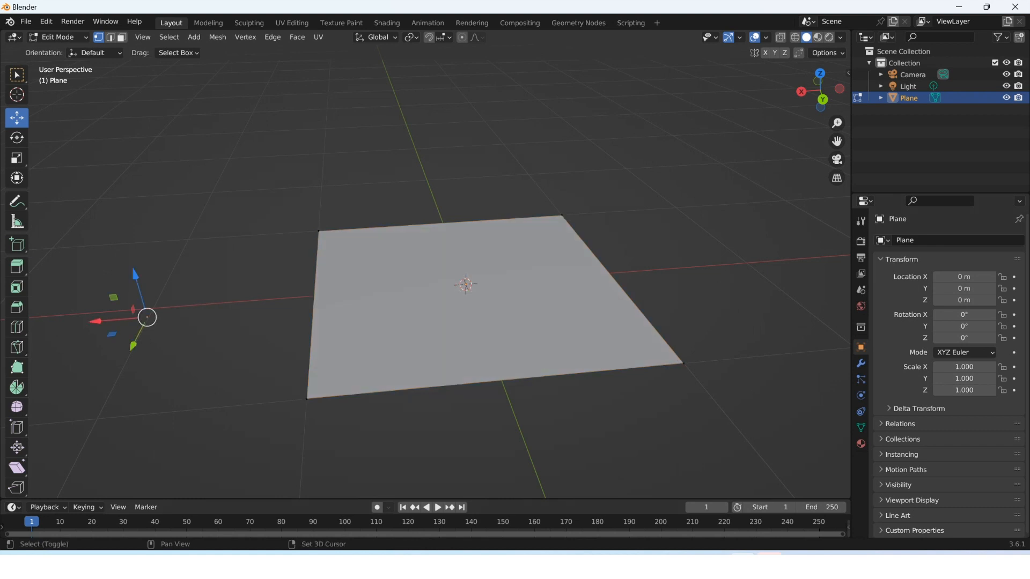
shift+middle_drag(147, 316, 268, 314)
scroll(429, 273, up, 1)
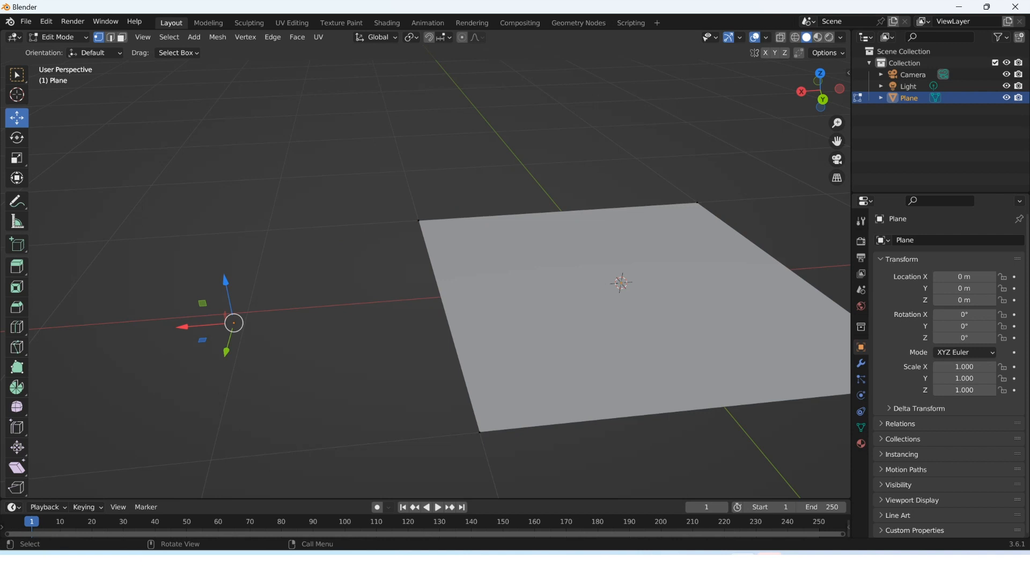
mouse_move(429, 274)
middle_down()
mouse_move(430, 239)
mouse_move(428, 268)
middle_up()
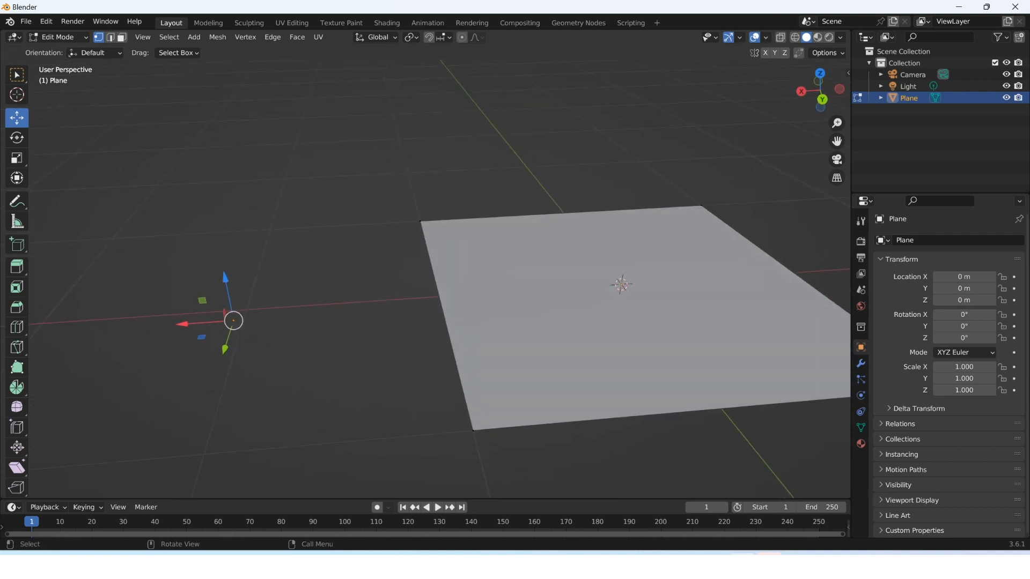
In top view, box-select the loose vertex with the plane's two nearest corners and fill a triangular face between them
key(KP_7)
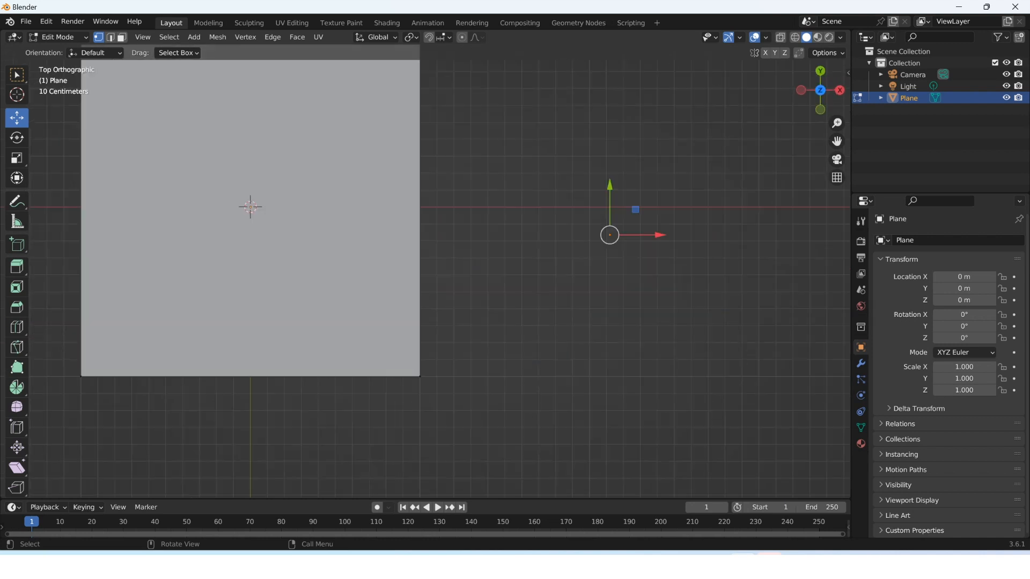
scroll(429, 271, down, 1)
drag(411, 67, 642, 427)
key(f)
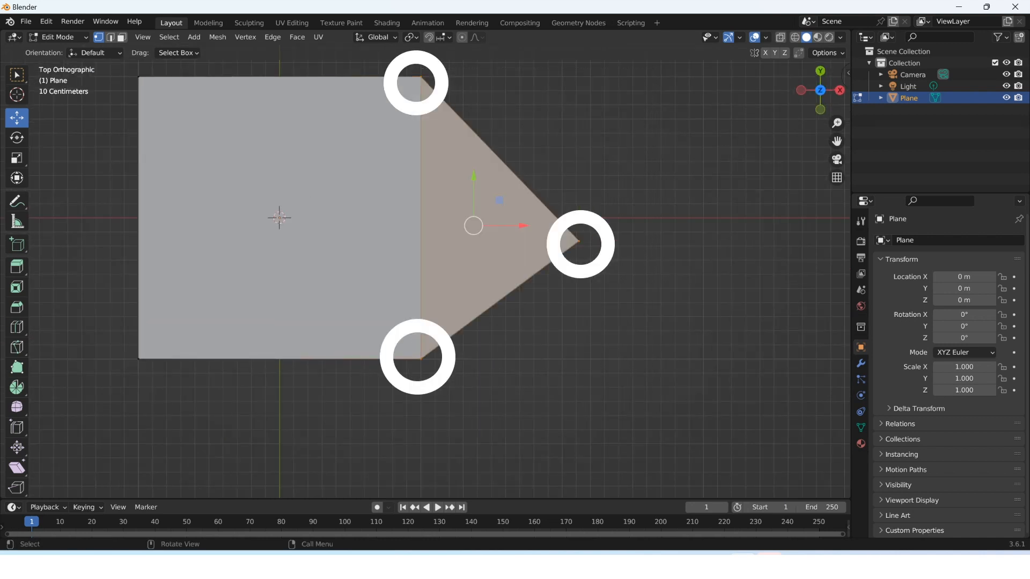
In front view, box-select the triangle's tip vertex and raise it along Z in two moves of about 0.16 m each
key(alt+a)
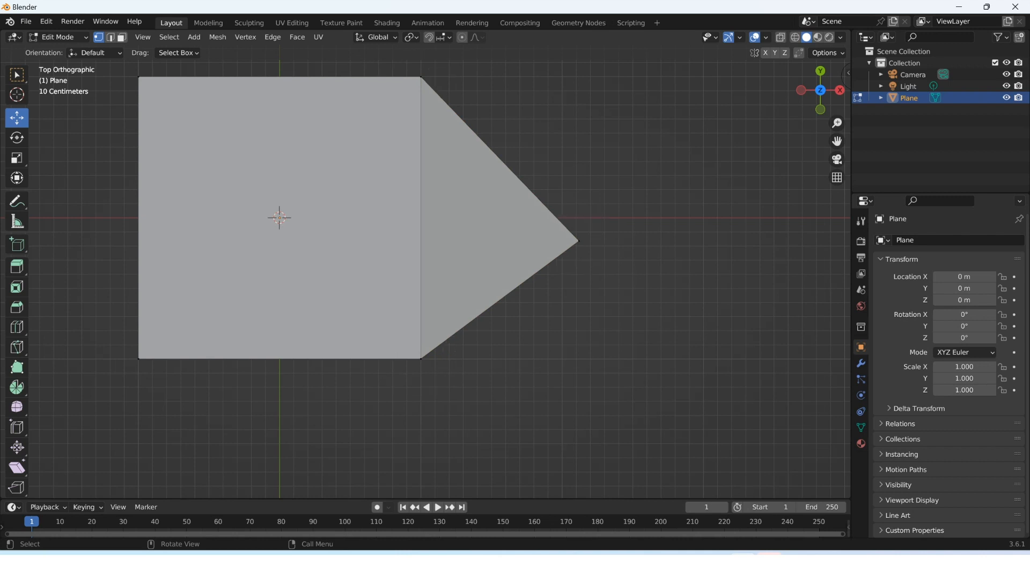
key(KP_1)
drag(556, 259, 617, 318)
drag(579, 242, 579, 218)
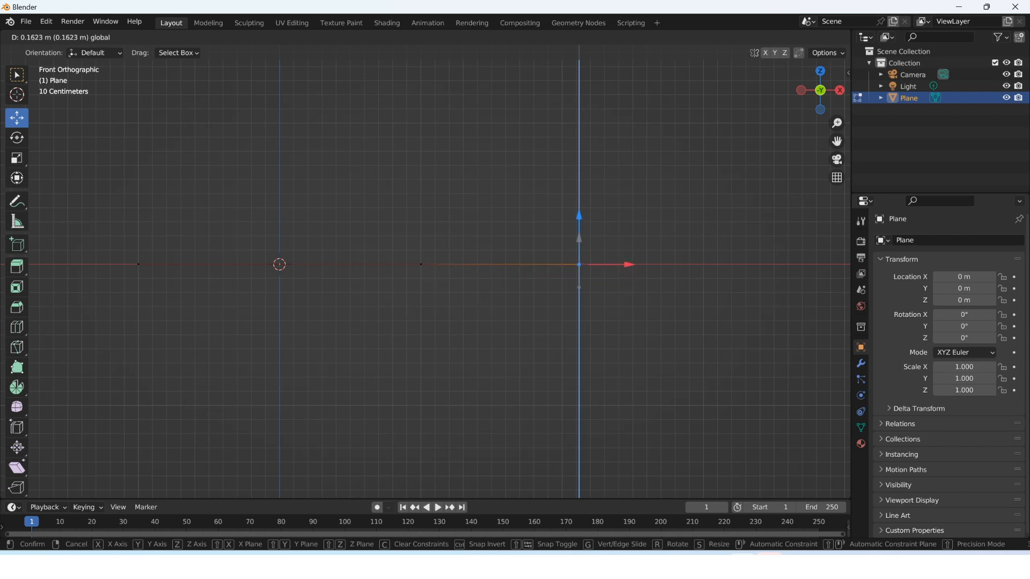
drag(579, 218, 580, 219)
scroll(580, 218, up, 1)
shift+middle_drag(580, 218, 527, 246)
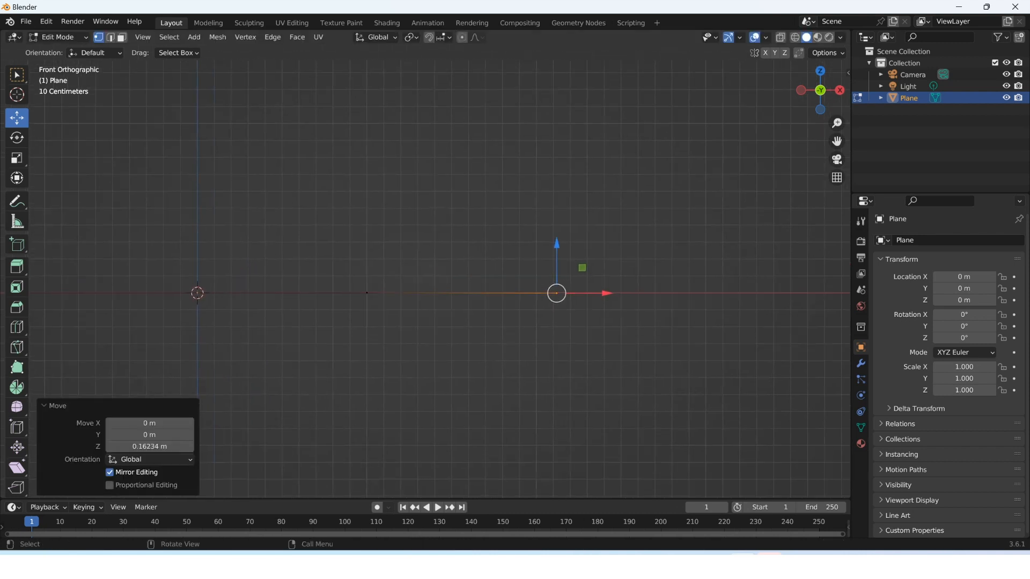
drag(557, 247, 556, 220)
middle_drag(556, 220, 549, 257)
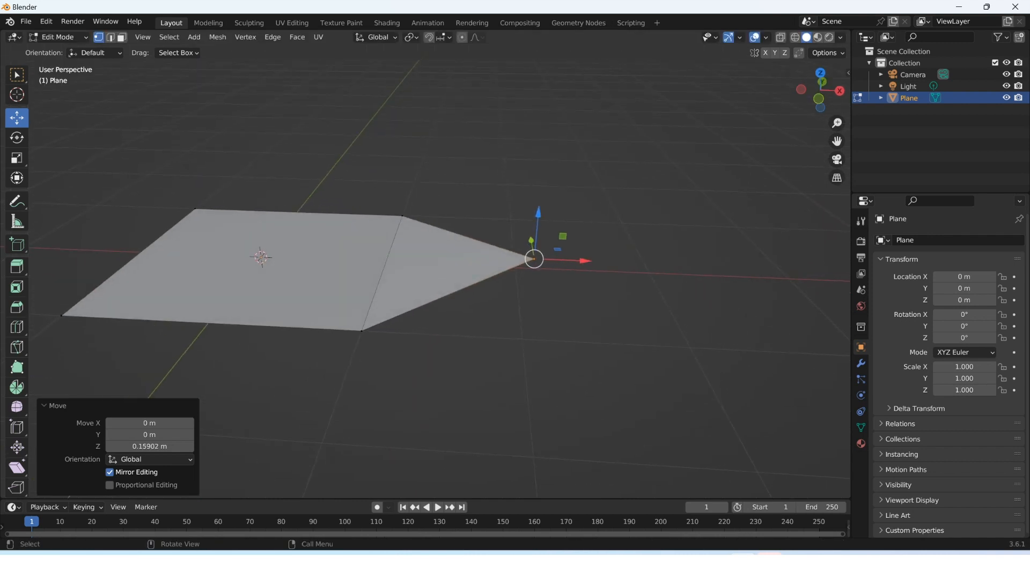
Return to Object Mode and delete the plane
click(58, 37)
click(59, 64)
click(57, 37)
click(61, 63)
click(58, 37)
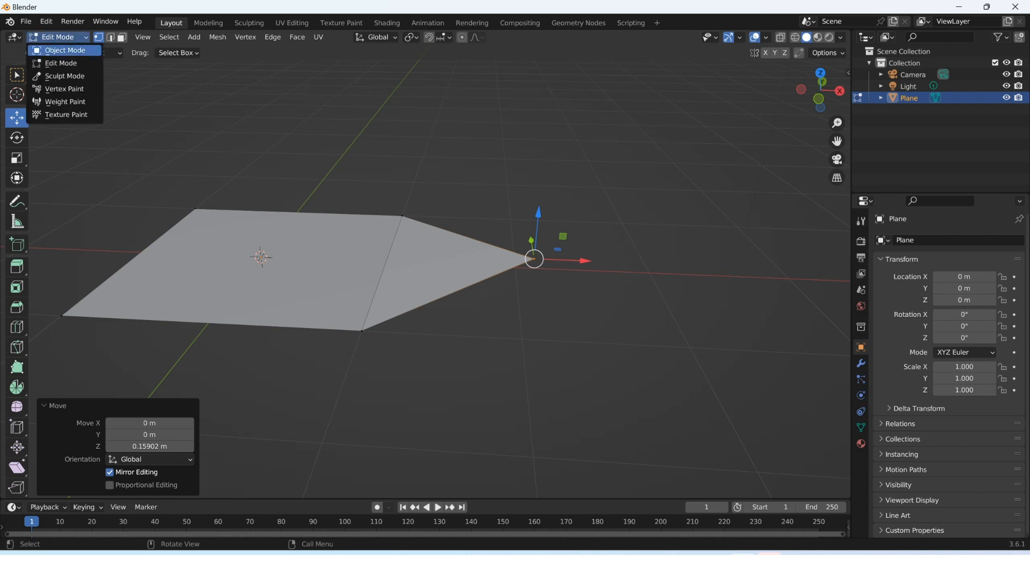
click(64, 50)
key(Delete)
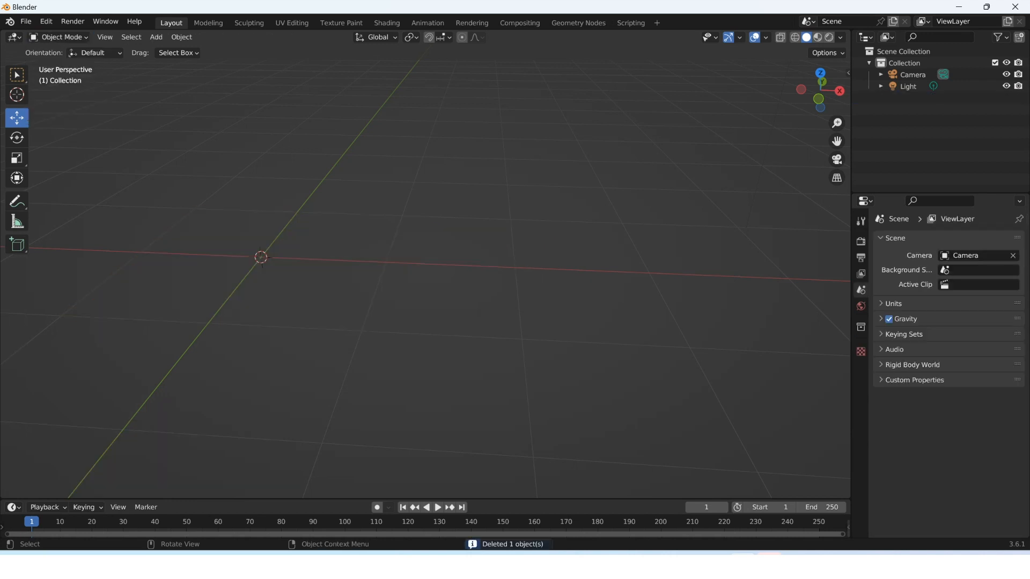
Add a 2 m mesh cube at the origin and frame it in the view
key(shift+a)
mouse_move(295, 288)
scroll(376, 100, up, 5)
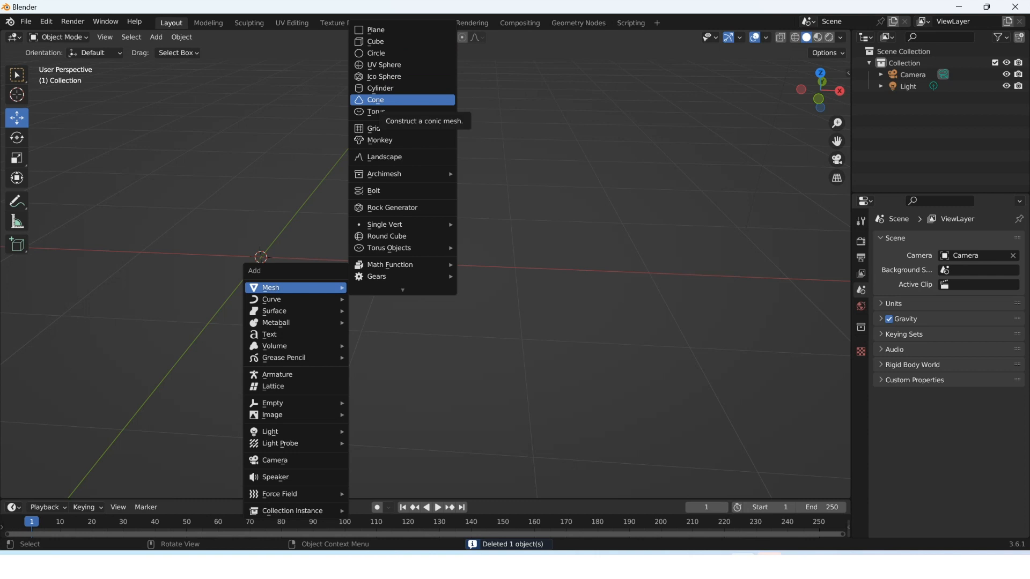
click(376, 41)
key(KP_Decimal)
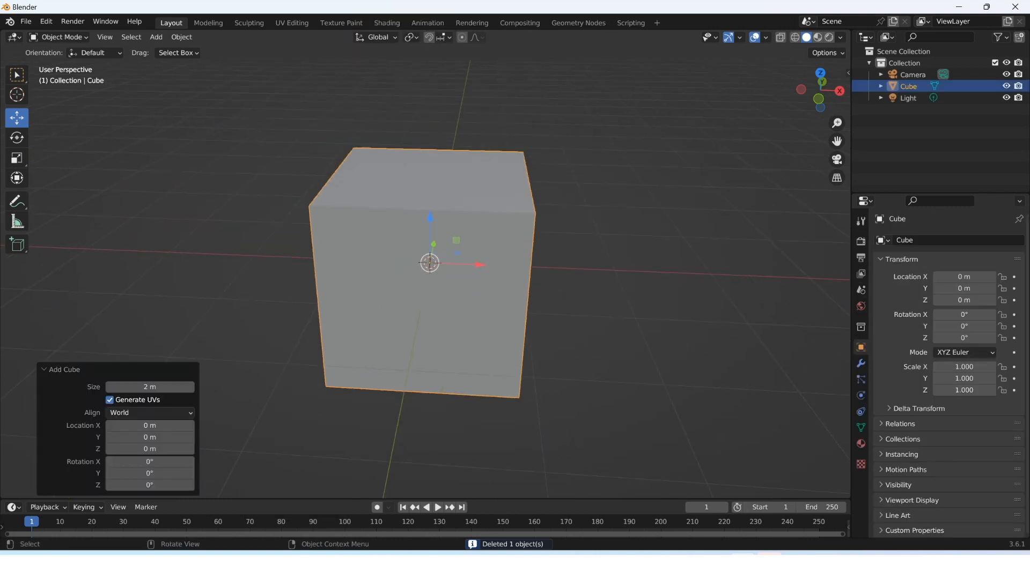
scroll(426, 268, up, 1)
scroll(440, 268, up, 3)
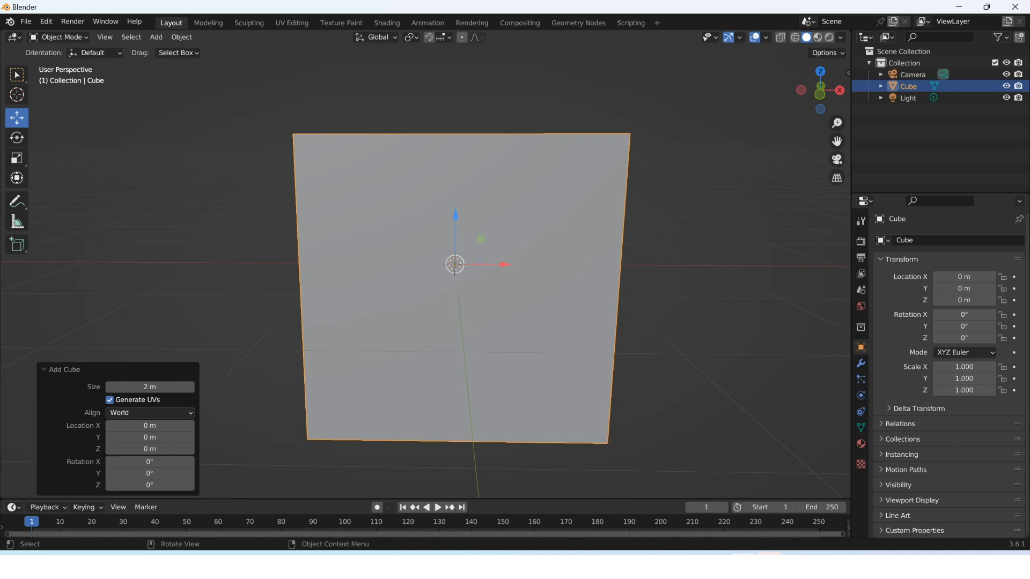
Try moving the cube along X in Object Mode and its whole mesh about 1.18 m along X in Edit Mode, undoing the mesh move
drag(505, 265, 546, 264)
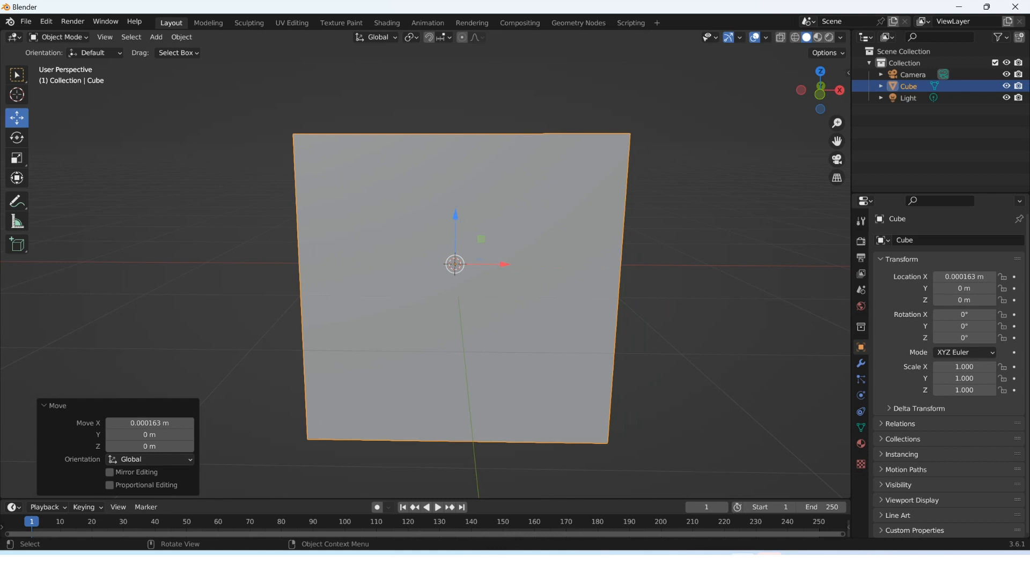
key(Tab)
key(g)
key(x)
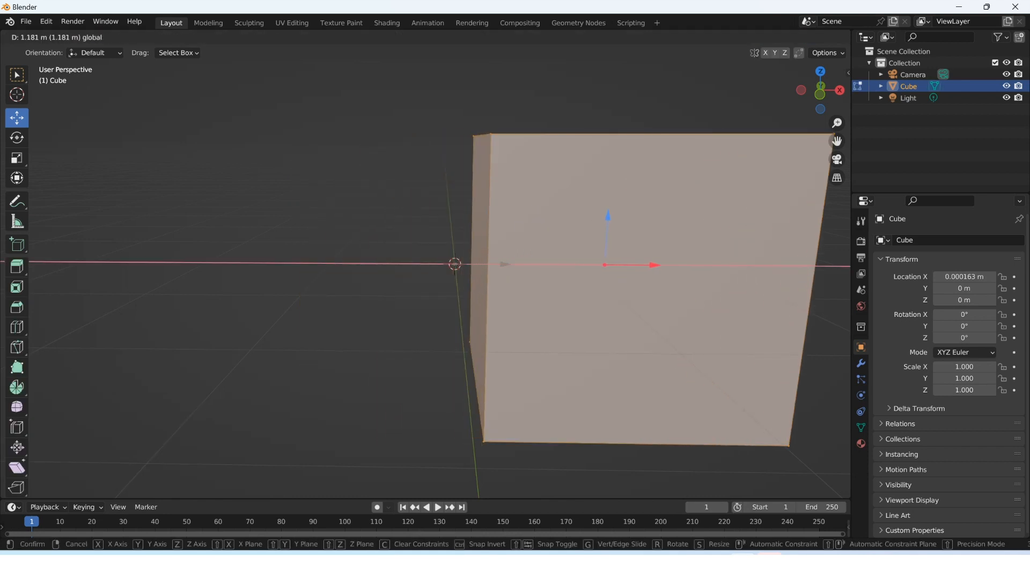
key(Return)
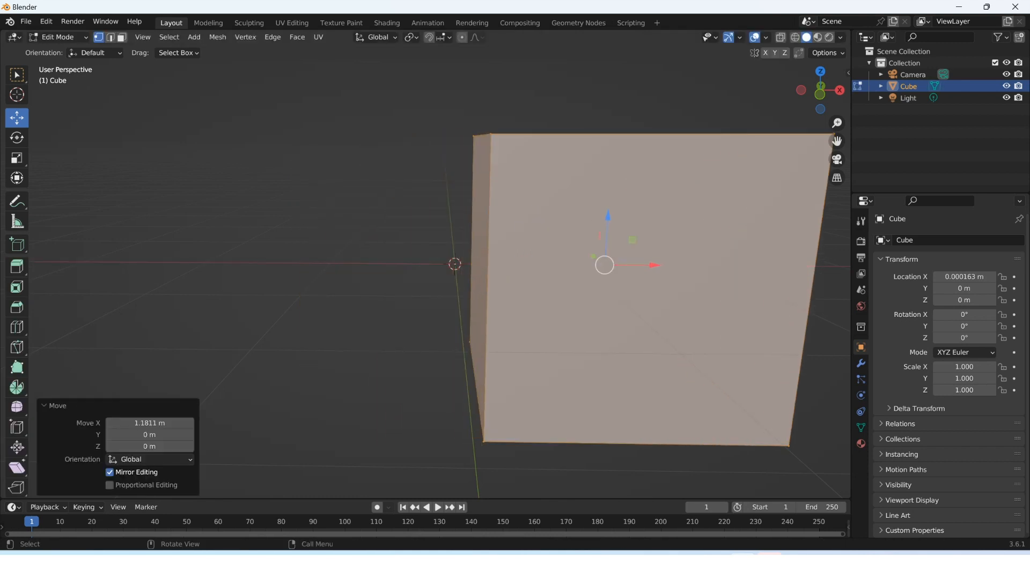
key(ctrl+z)
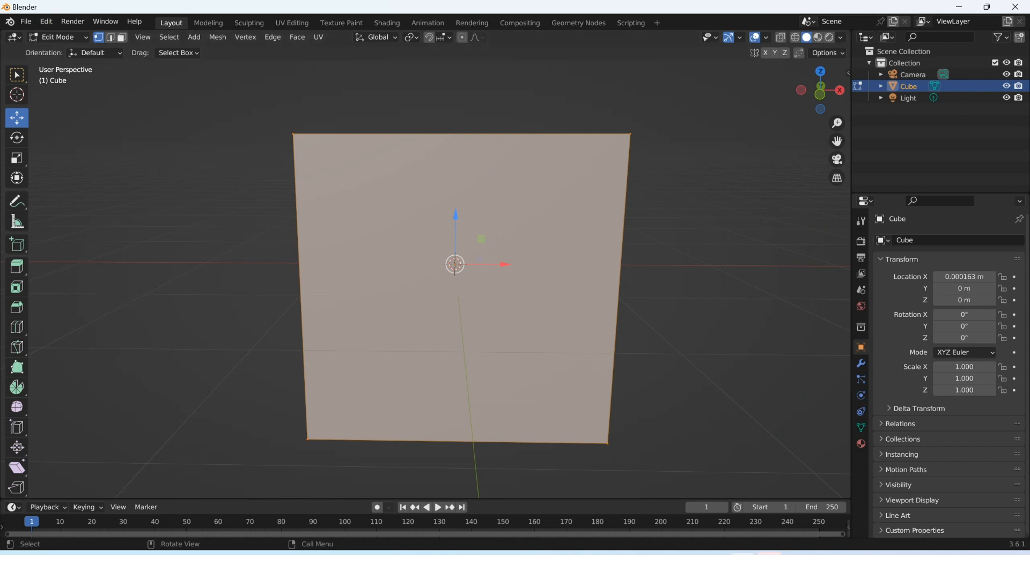
Switch back to Object Mode and try rotating the cube freely, cancelling the rotation
click(57, 37)
click(60, 50)
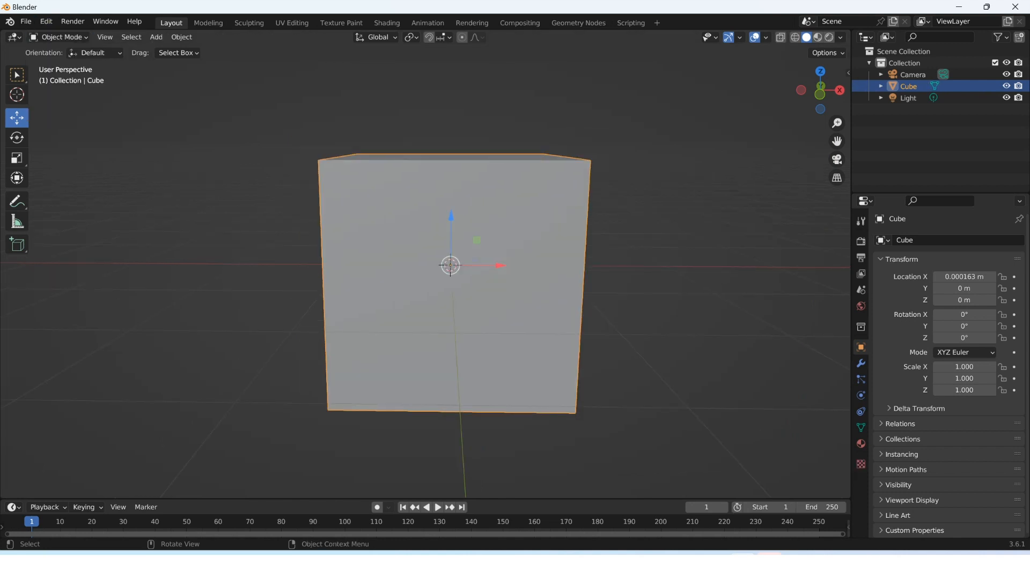
key(r)
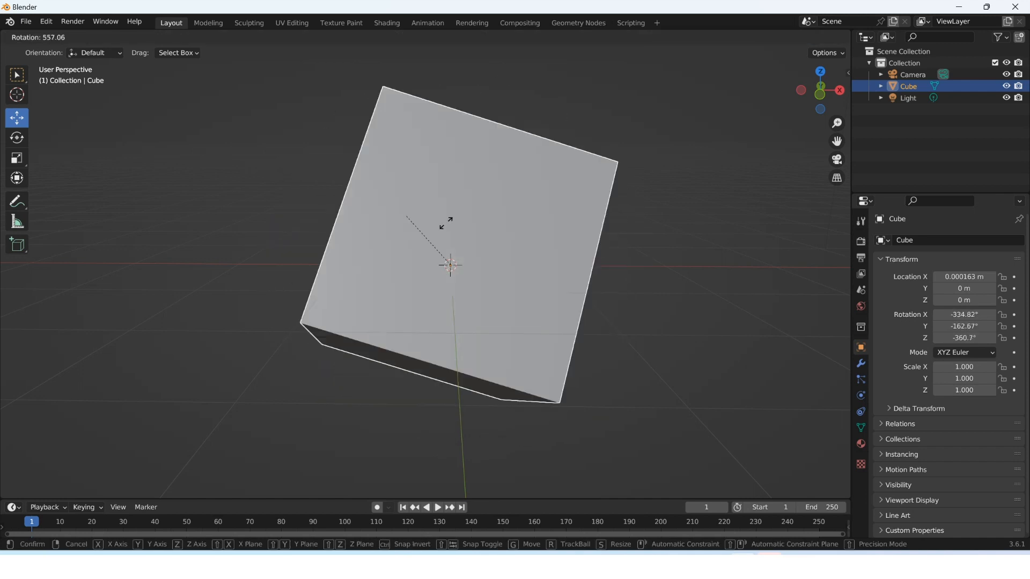
key(Escape)
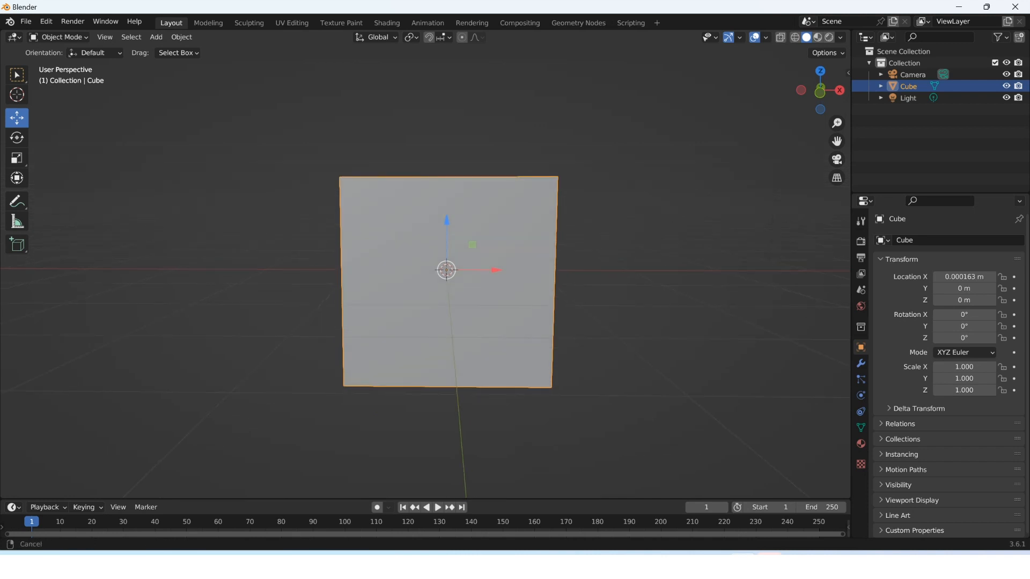
Place the 3D cursor beside the cube at about X -1.887 m, close to the X axis, and snap the cube to it
shift+middle_drag(446, 270, 424, 265)
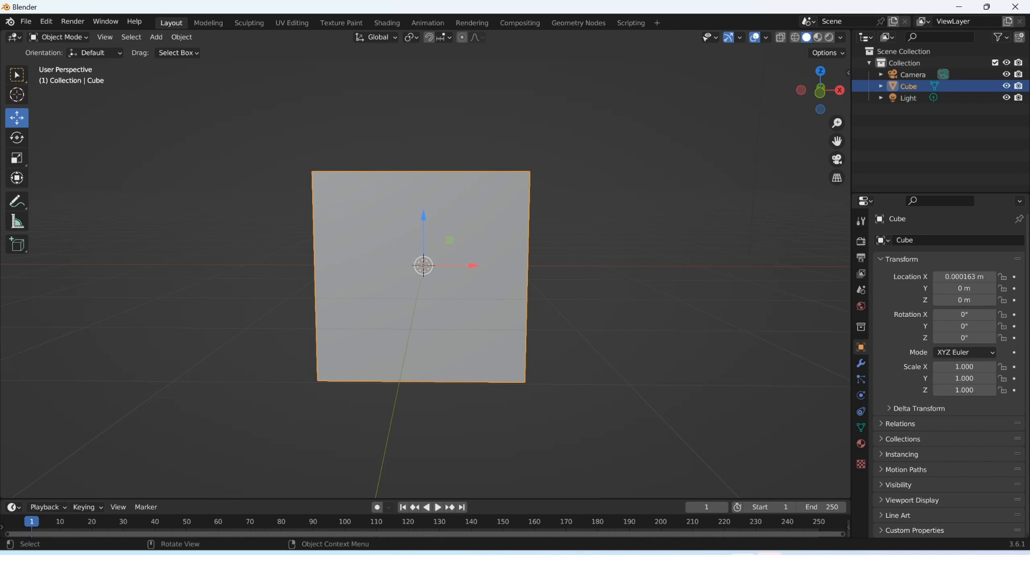
shift+right_click(252, 266)
key(shift+s)
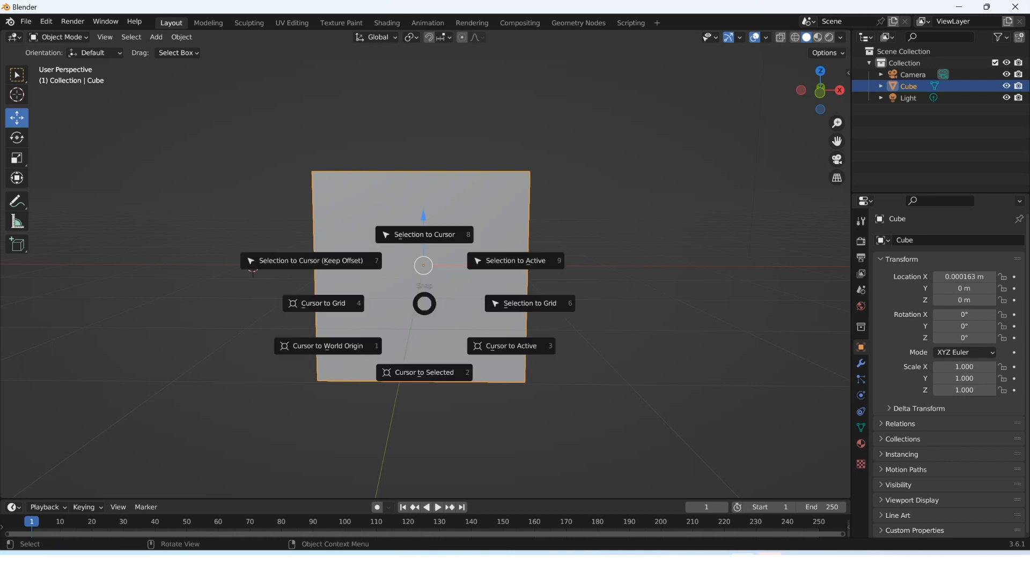
click(424, 234)
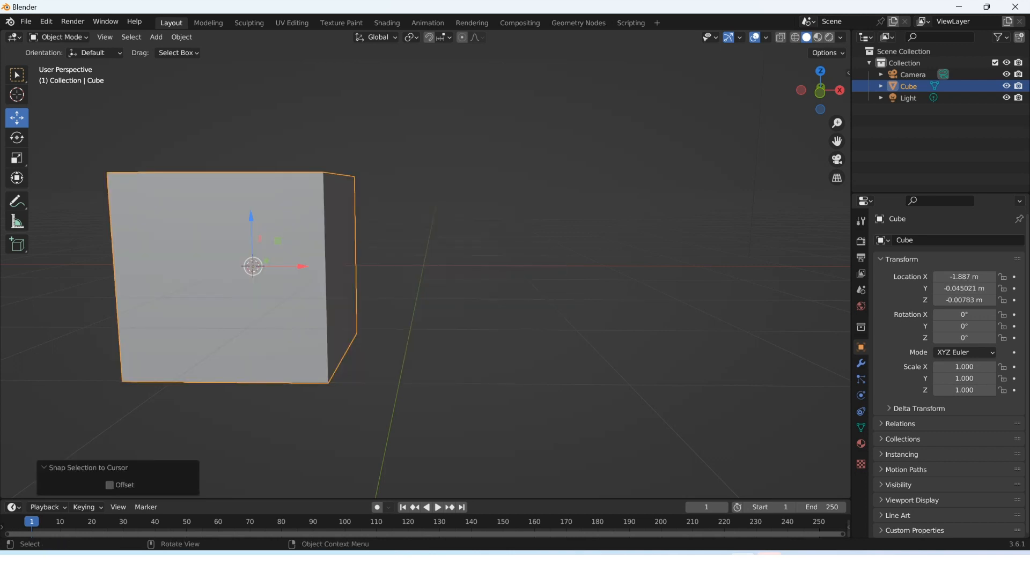
shift+middle_drag(424, 235, 508, 242)
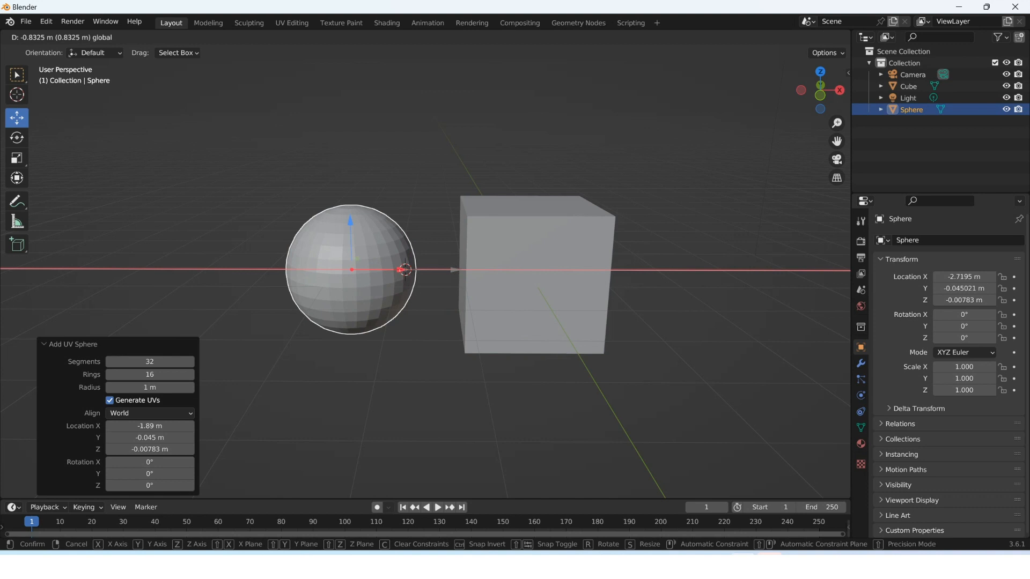
Move the UV sphere about 0.83 m along negative X, away from the cube, and join the cube into the sphere object
drag(401, 270, 400, 270)
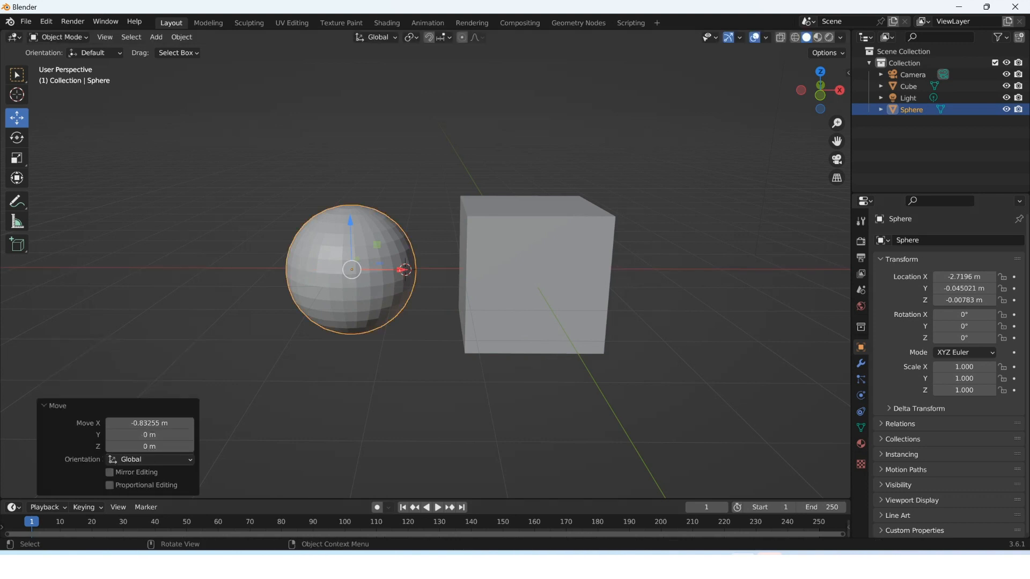
click(526, 268)
click(349, 269)
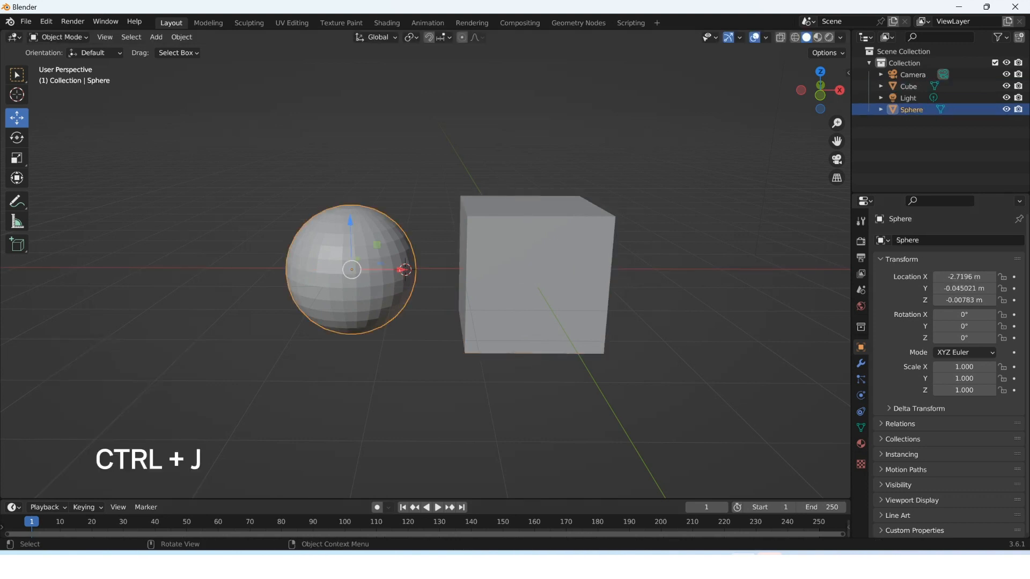
click(526, 269)
shift+click(405, 270)
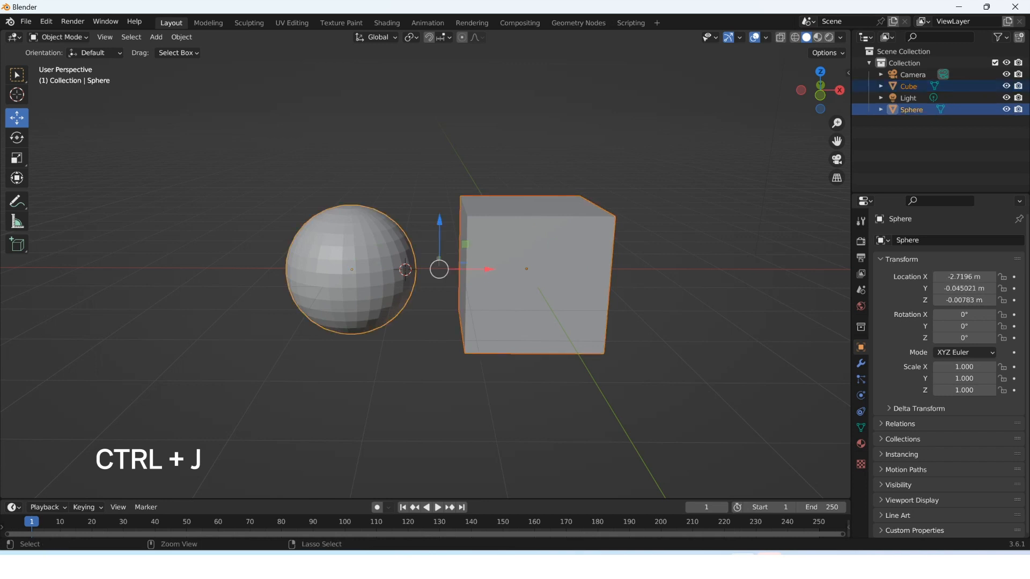
key(ctrl+j)
scroll(401, 269, up, 2)
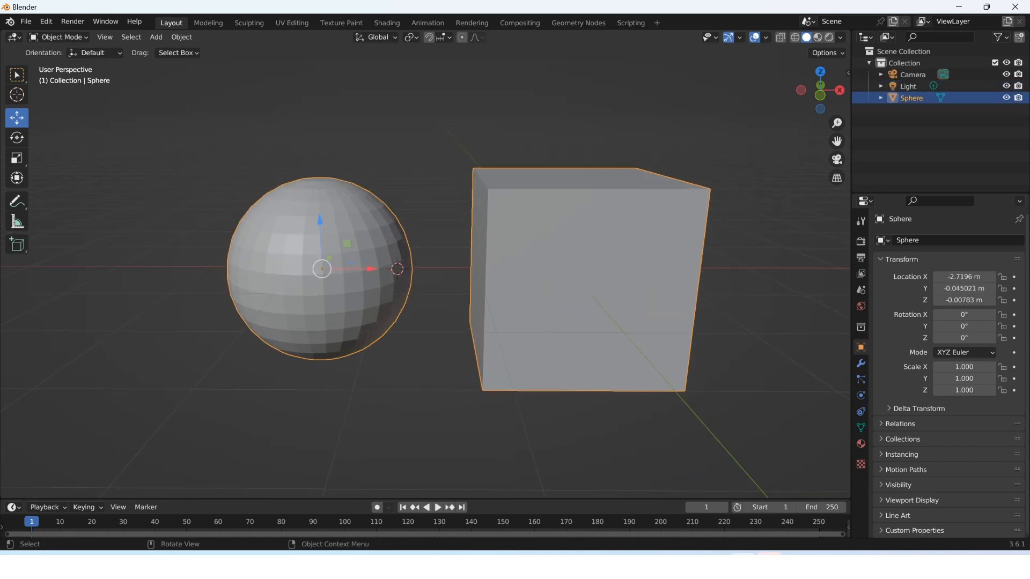
scroll(401, 269, up, 1)
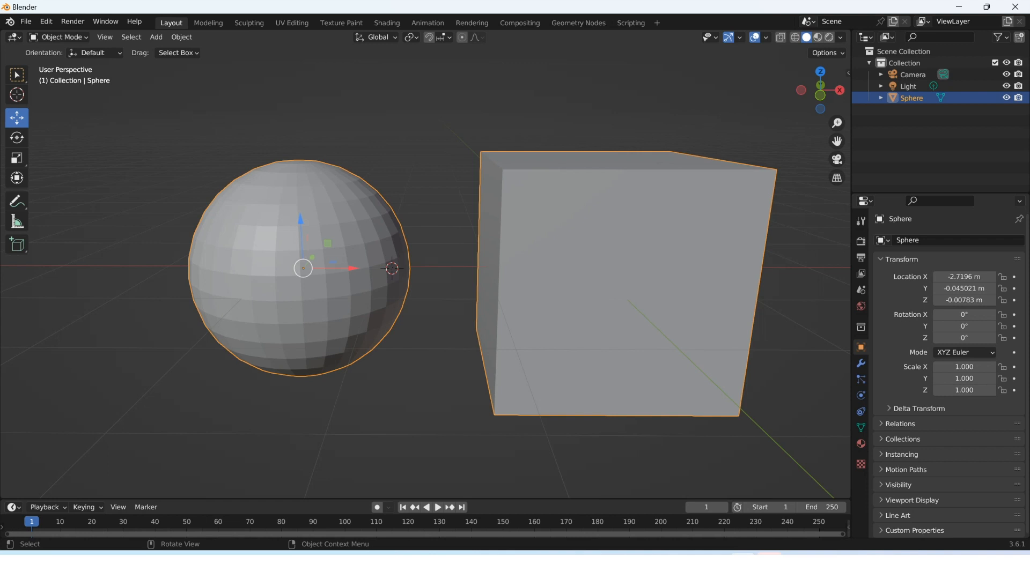
Try rotating the joined sphere and cube about the global X axis twice, cancelling each rotation
click(298, 271)
key(r)
key(x)
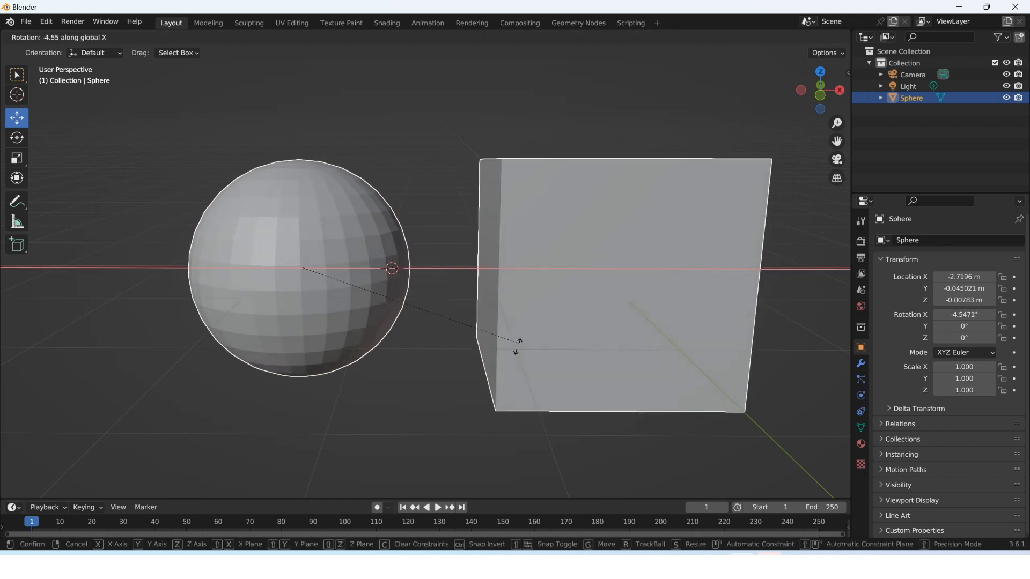
key(Escape)
key(r)
key(x)
key(Escape)
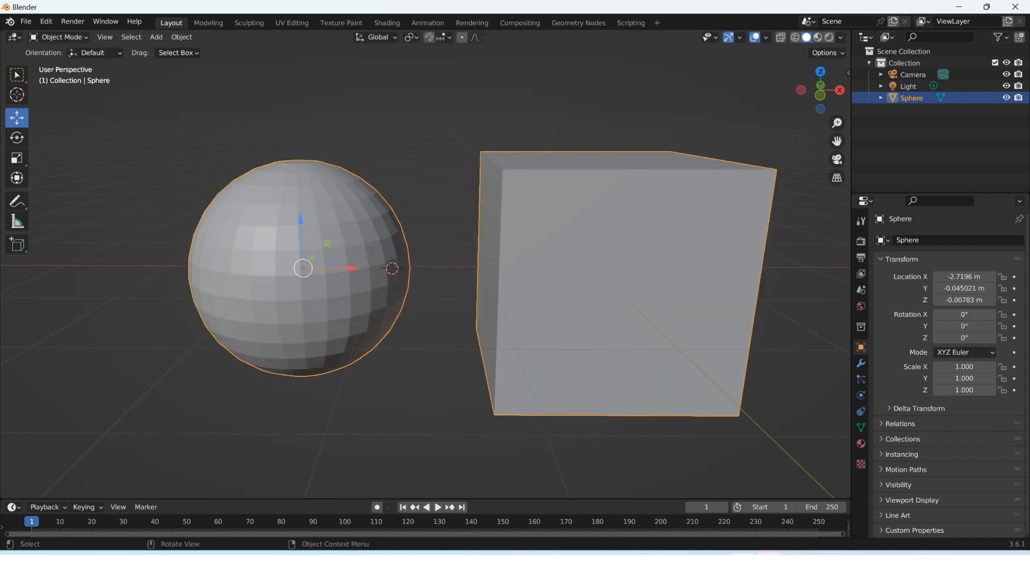
Delete the joined object and add a 2 m mesh cube at the origin
scroll(424, 268, down, 2)
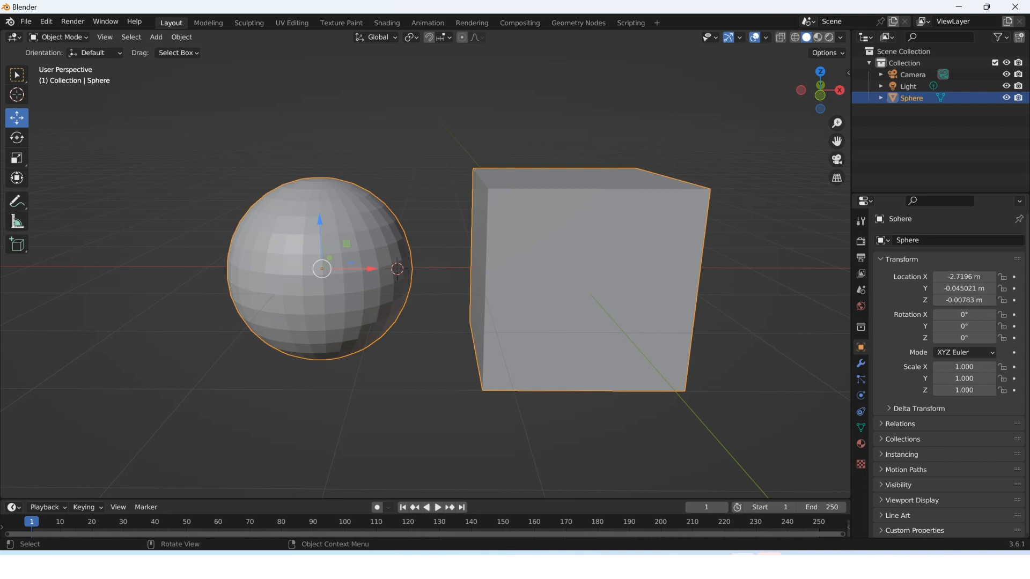
key(Delete)
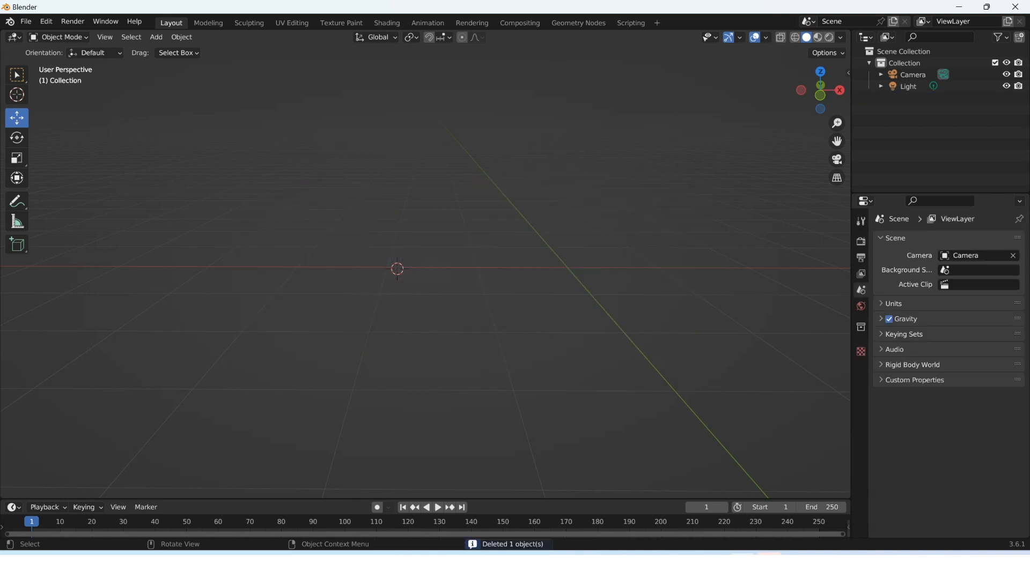
key(shift+a)
mouse_move(440, 313)
click(539, 51)
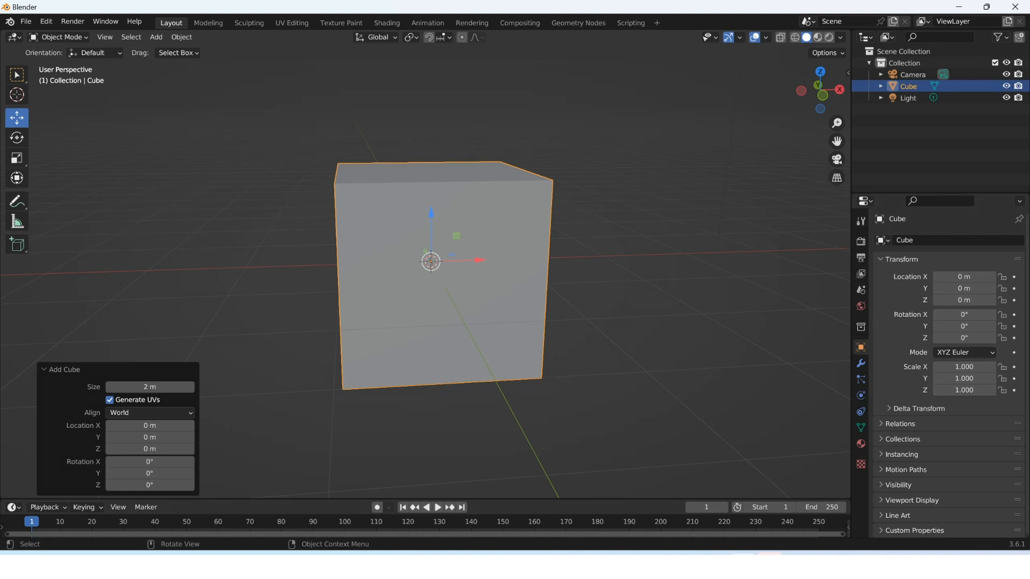
Put the cube into Edit Mode and deselect all of its vertices
key(Tab)
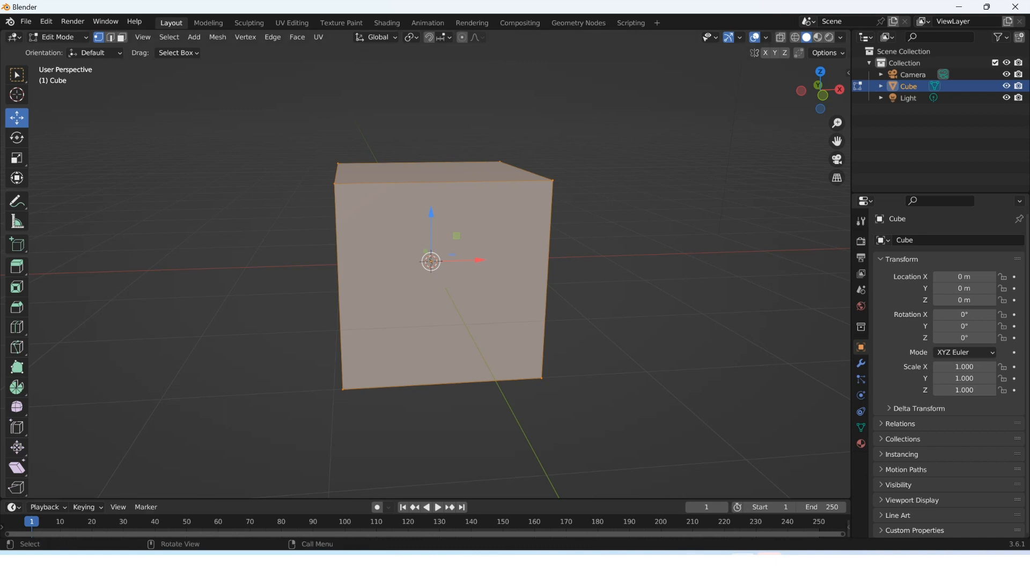
key(alt+a)
key(alt+a)
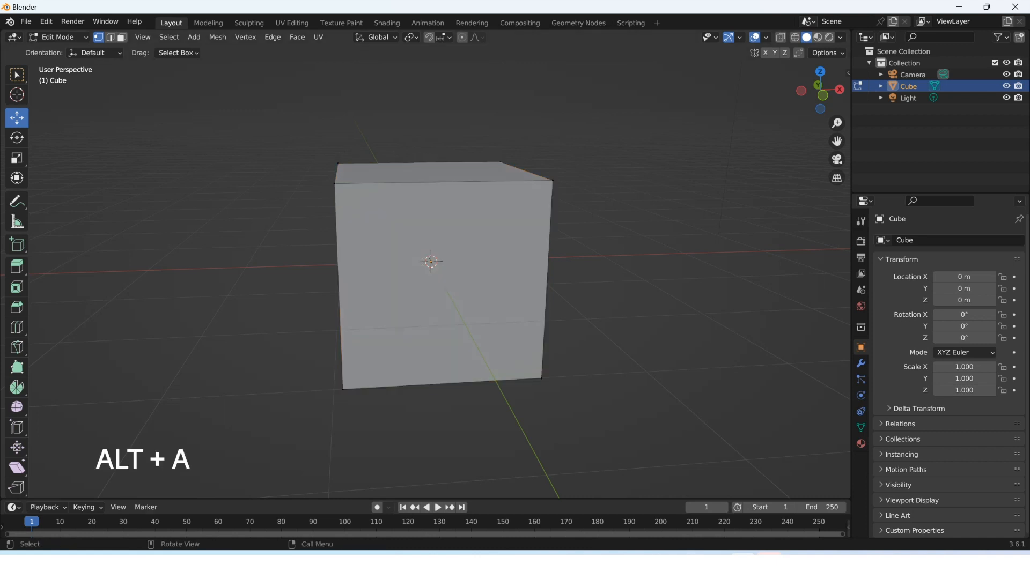
Add a UV sphere with 32 segments, 16 rings and 1 m radius inside the cube's mesh and turn on X-ray display
key(shift+a)
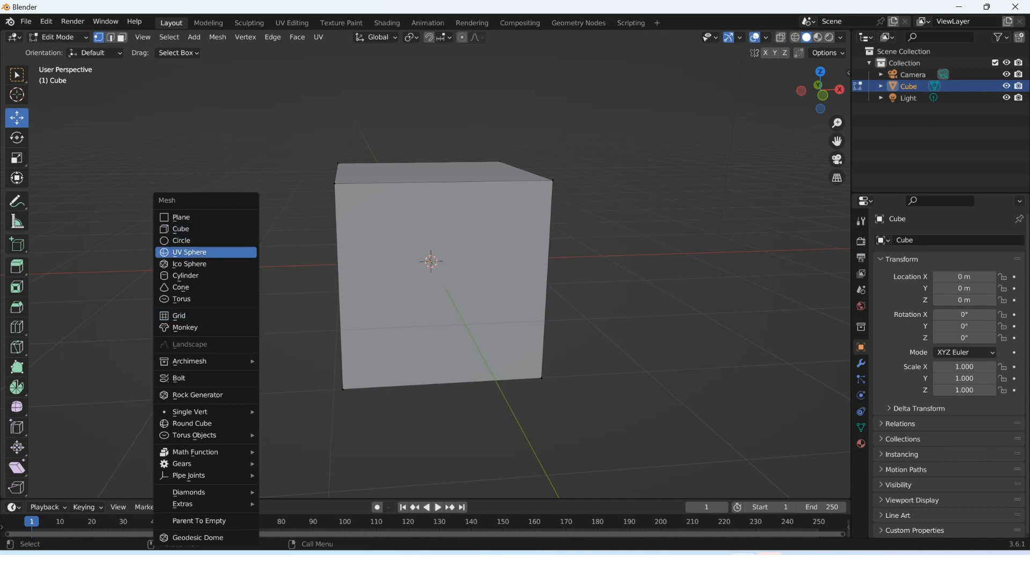
click(189, 252)
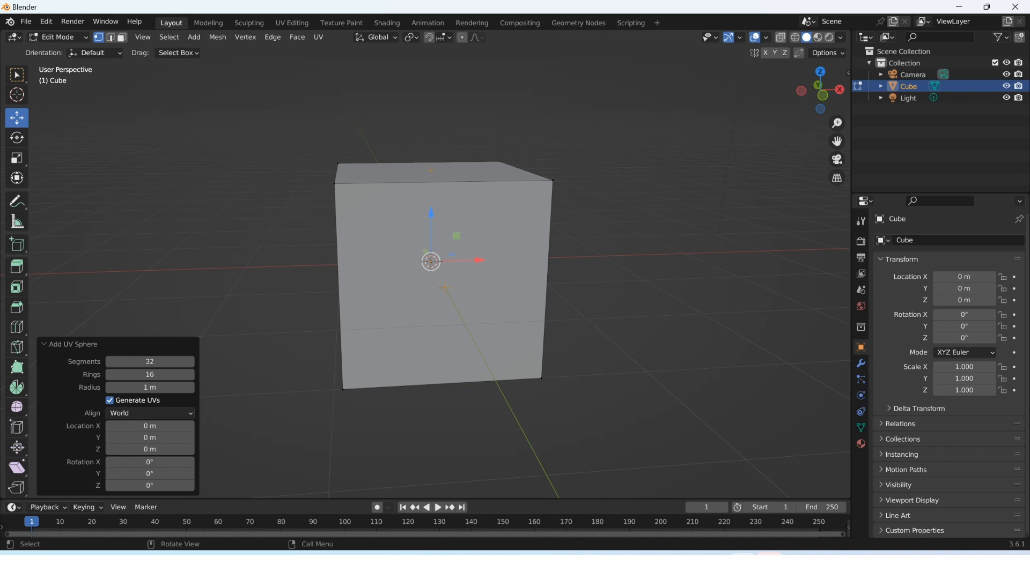
key(alt+z)
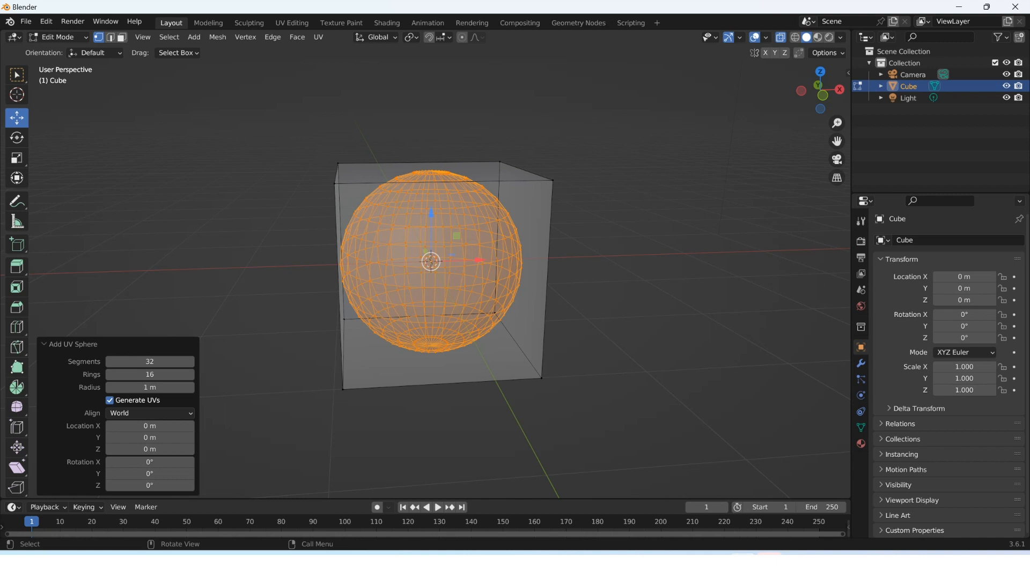
Move the selected UV sphere about -1.03 m along the global X axis within the cube's mesh
scroll(431, 263, down, 1)
click(430, 264)
drag(478, 262, 399, 264)
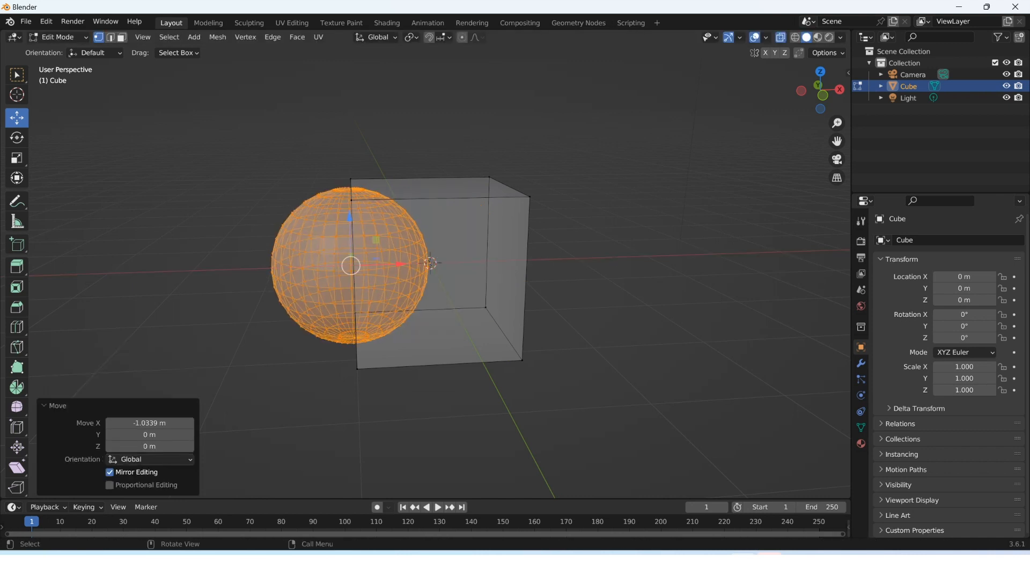
shift+middle_drag(429, 263, 486, 268)
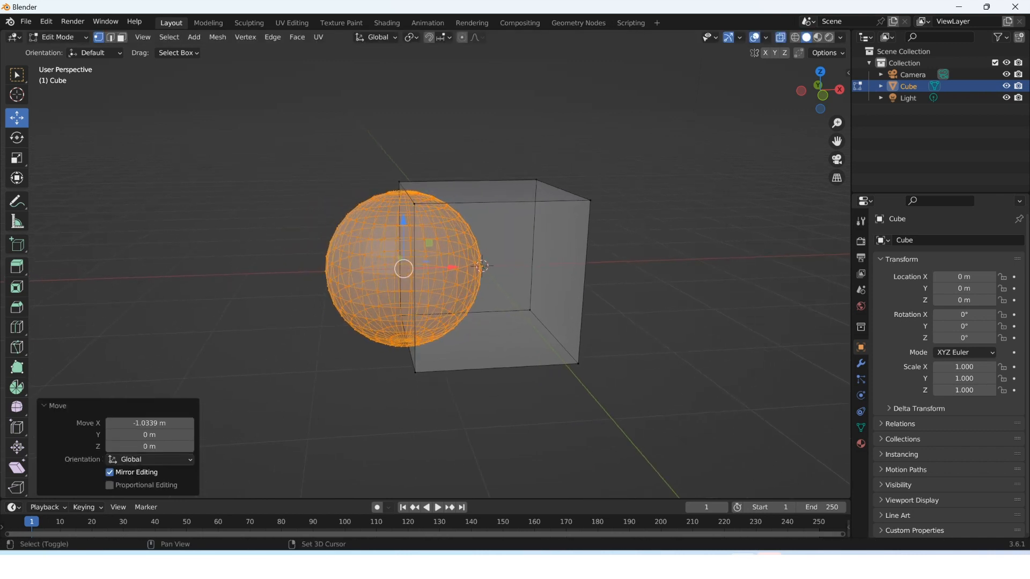
In face select mode, box-select the half of the sphere outside the cube and separate the selection into its own object
key(alt+a)
key(3)
drag(193, 94, 408, 377)
key(KP_1)
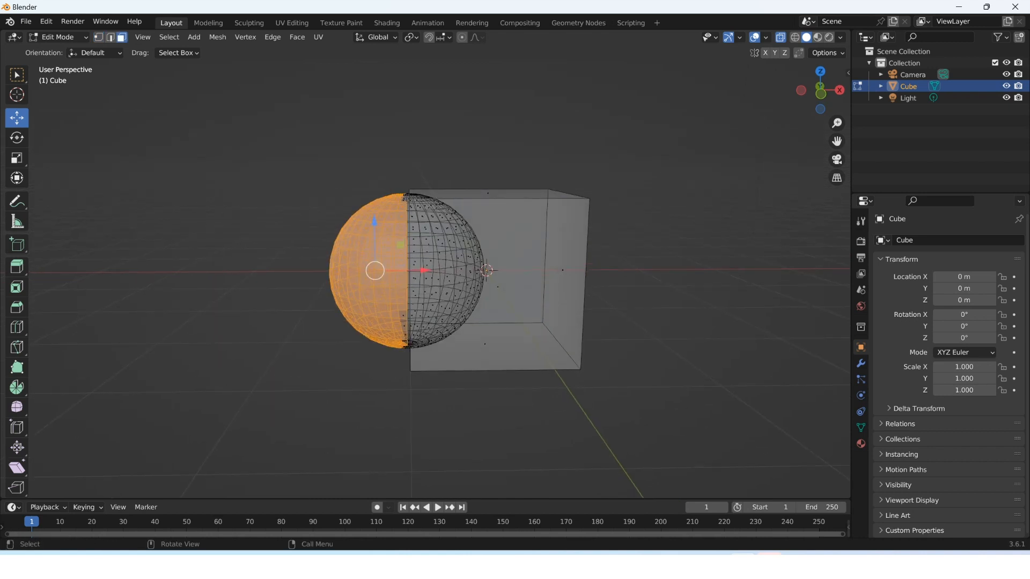
key(alt+a)
drag(271, 147, 407, 369)
key(p)
click(404, 380)
middle_drag(405, 379, 396, 399)
Switch to Object Mode and select the separated half sphere
click(58, 37)
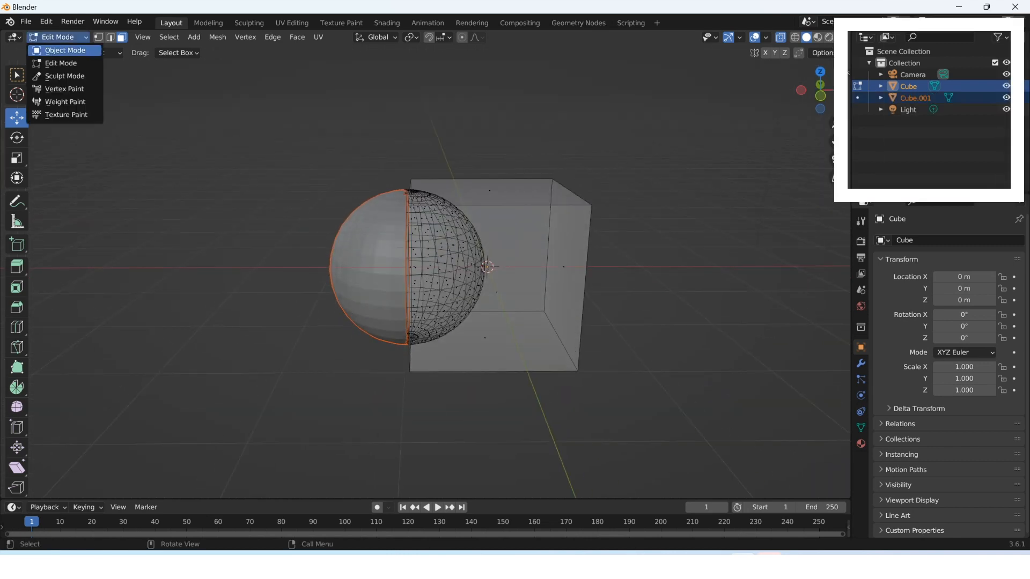
click(62, 50)
middle_drag(322, 268, 330, 273)
click(360, 265)
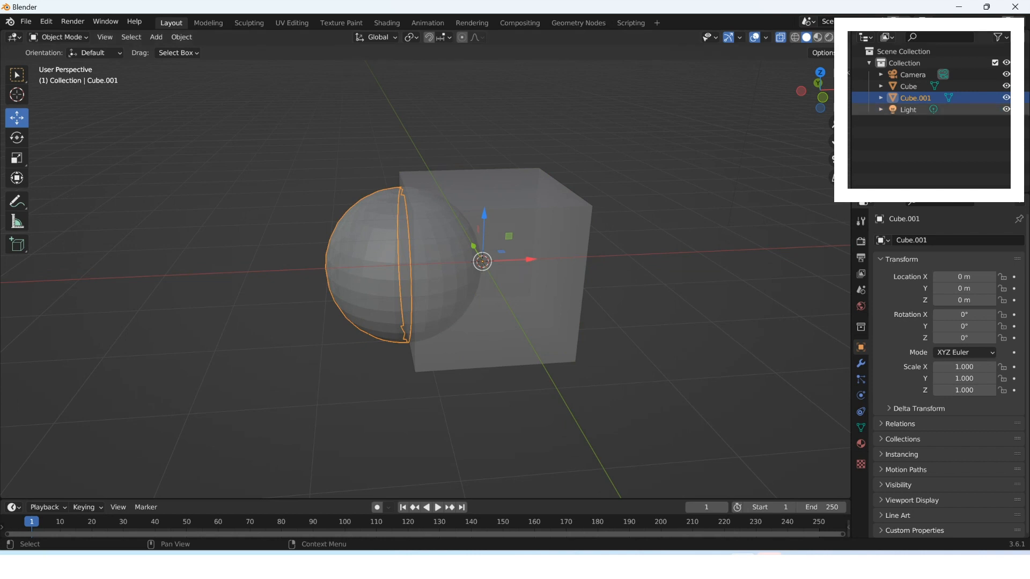
shift+middle_drag(360, 265, 337, 290)
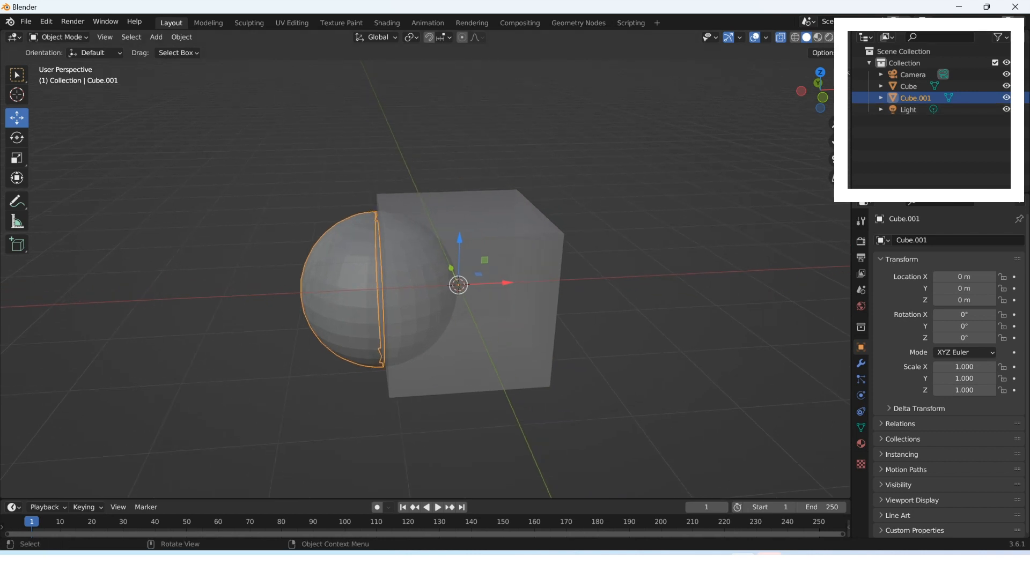
Set the half sphere's origin to its geometry
scroll(424, 279, up, 3)
click(181, 36)
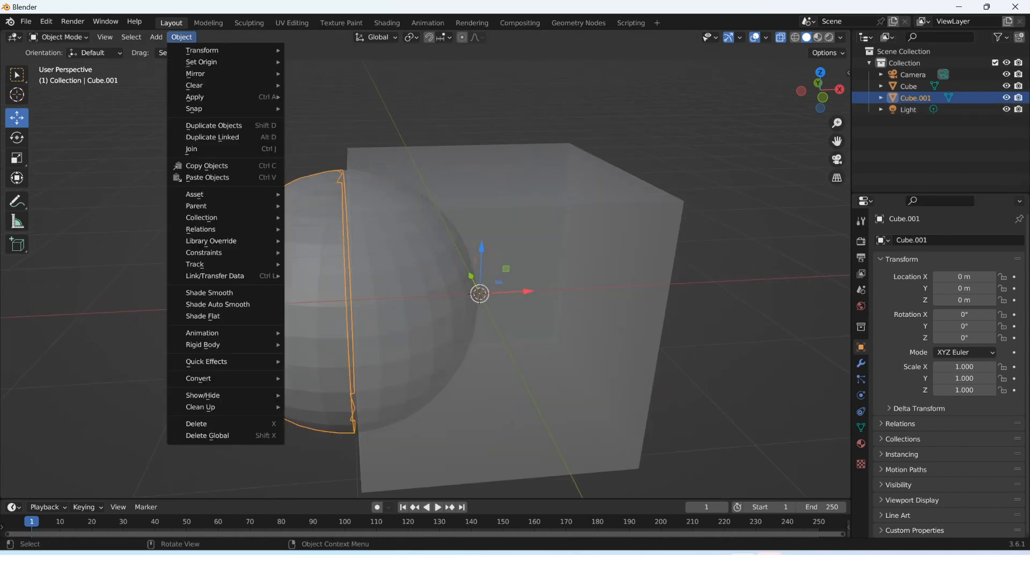
mouse_move(204, 62)
click(334, 74)
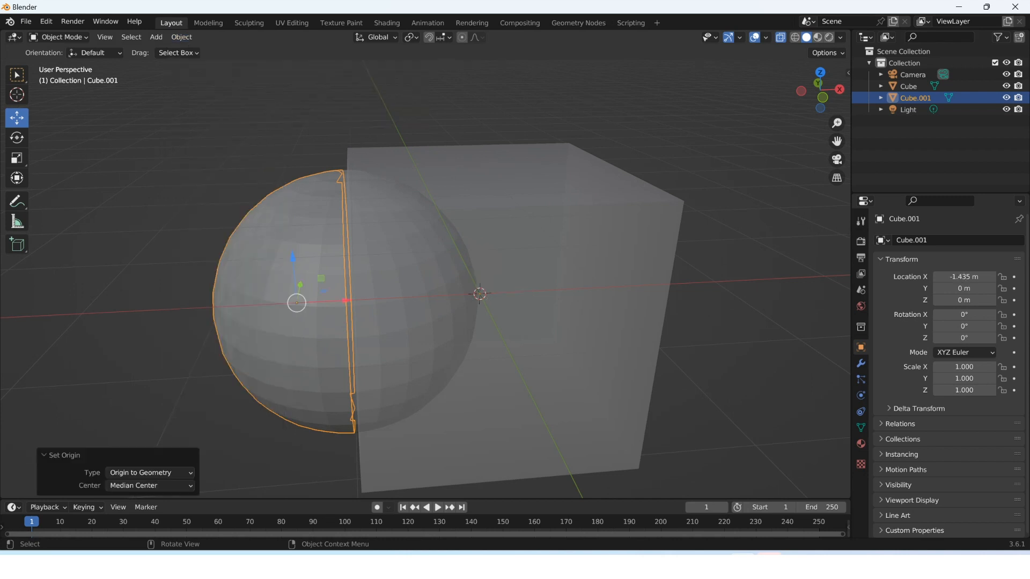
Select the cube and the separated half sphere in turn to examine them as individual objects
click(558, 322)
click(279, 300)
click(558, 322)
scroll(425, 279, down, 2)
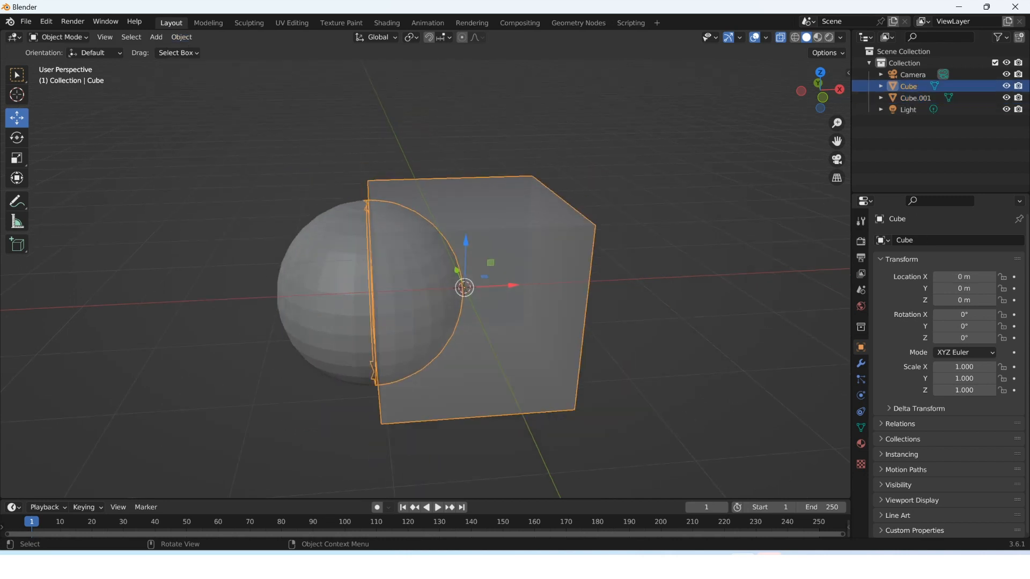
middle_drag(425, 279, 419, 269)
key(alt+a)
scroll(425, 279, up, 2)
scroll(425, 279, down, 2)
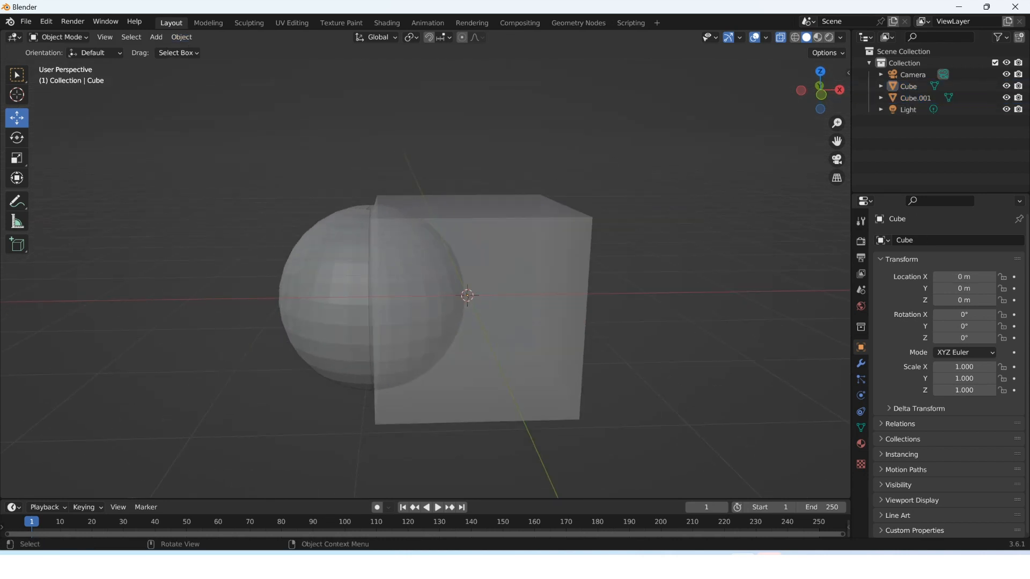
click(322, 298)
middle_drag(322, 297, 325, 297)
scroll(425, 279, up, 2)
scroll(425, 279, down, 2)
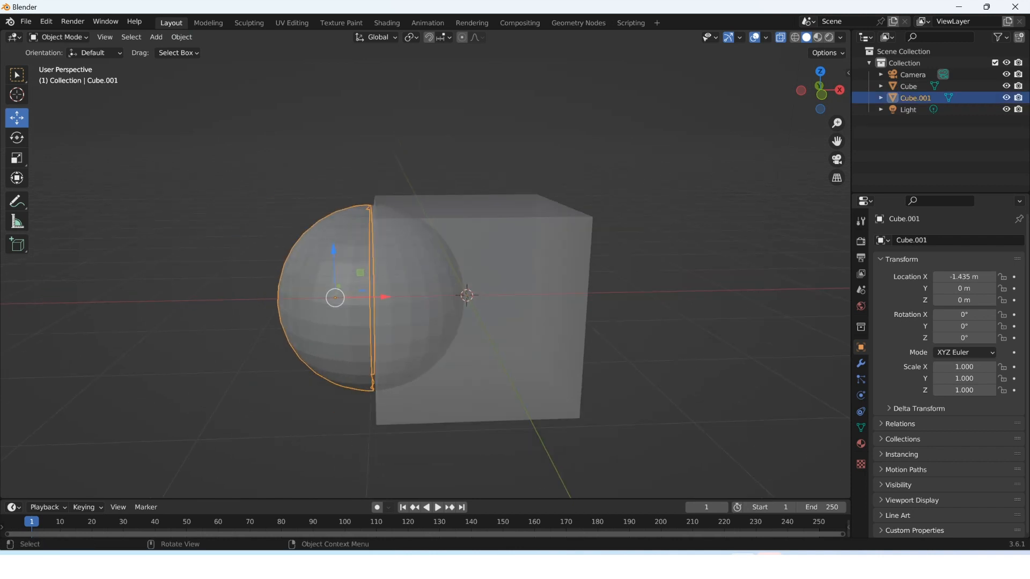
click(510, 321)
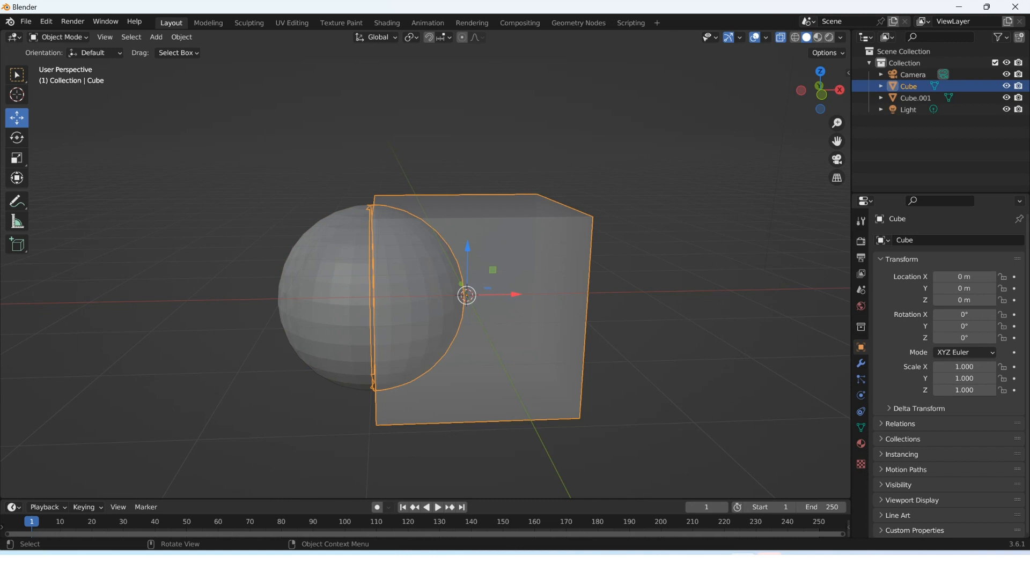
Box-select the cube together with the half sphere and delete both objects
scroll(425, 279, down, 1)
drag(206, 141, 592, 434)
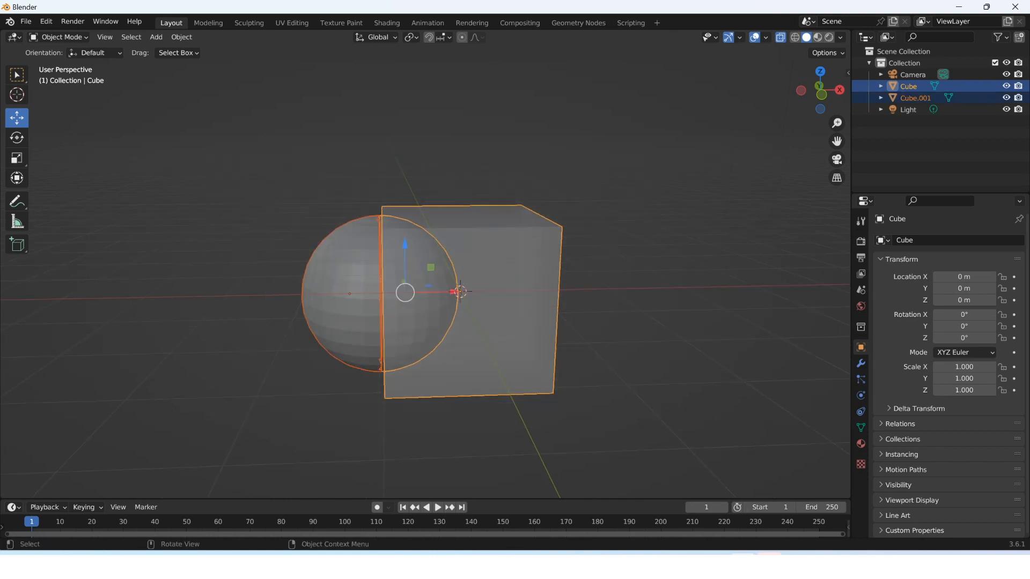
key(Delete)
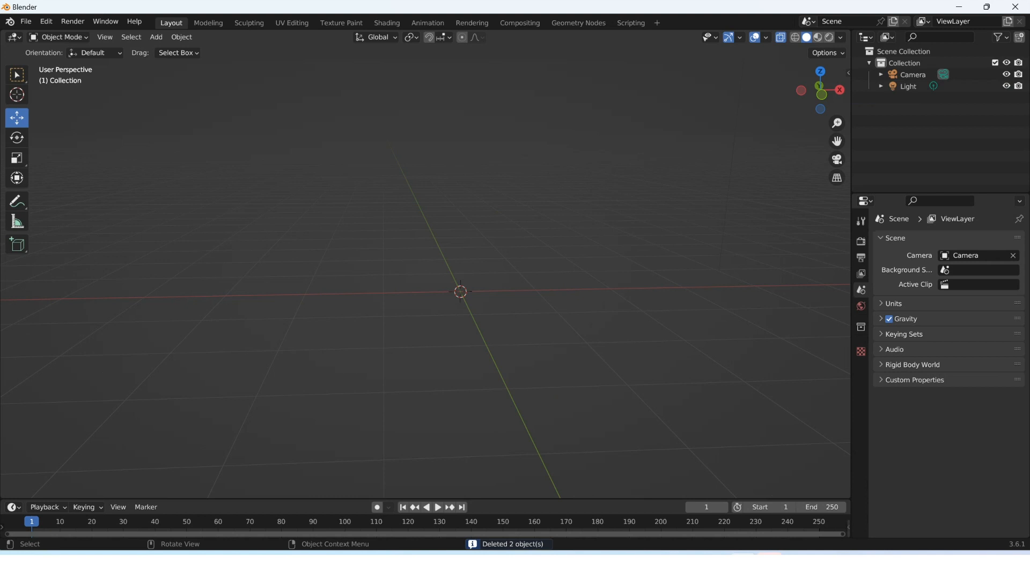
Add a UV sphere with 32 segments, 16 rings and a 1 m radius at the origin
key(shift+a)
mouse_move(391, 248)
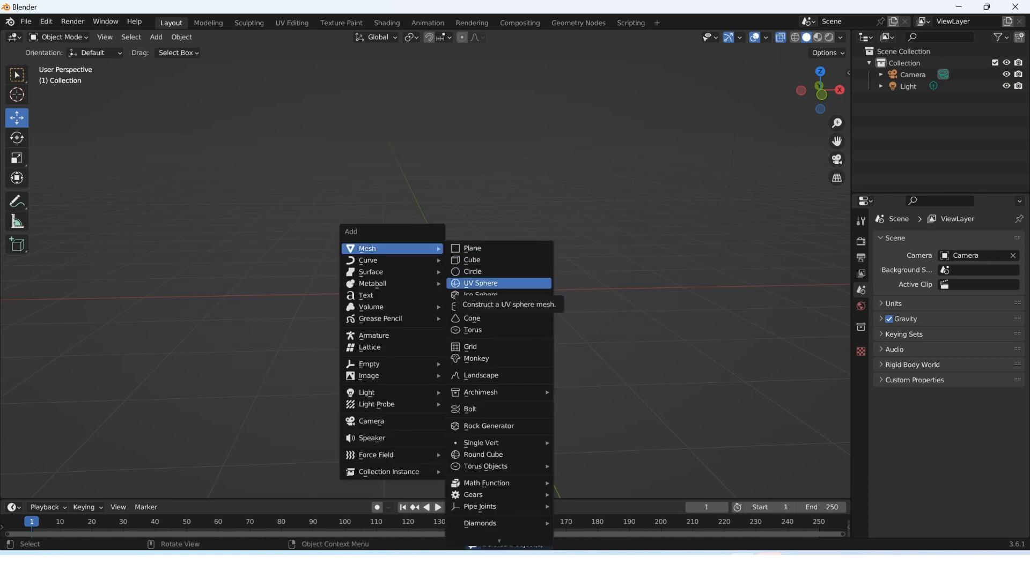
click(482, 283)
scroll(439, 287, up, 3)
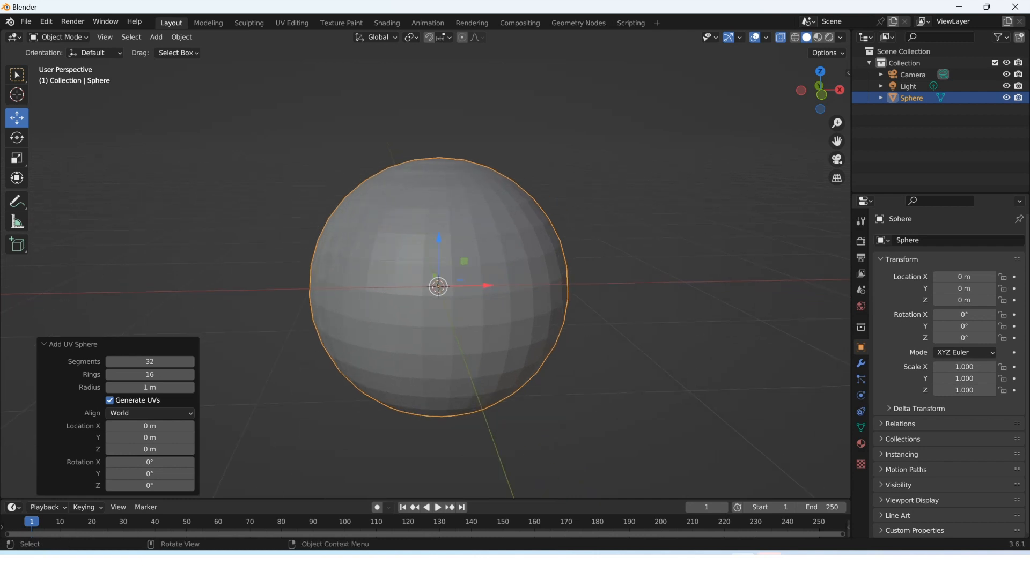
Put the sphere into Edit Mode and deselect its whole mesh
click(59, 36)
click(53, 63)
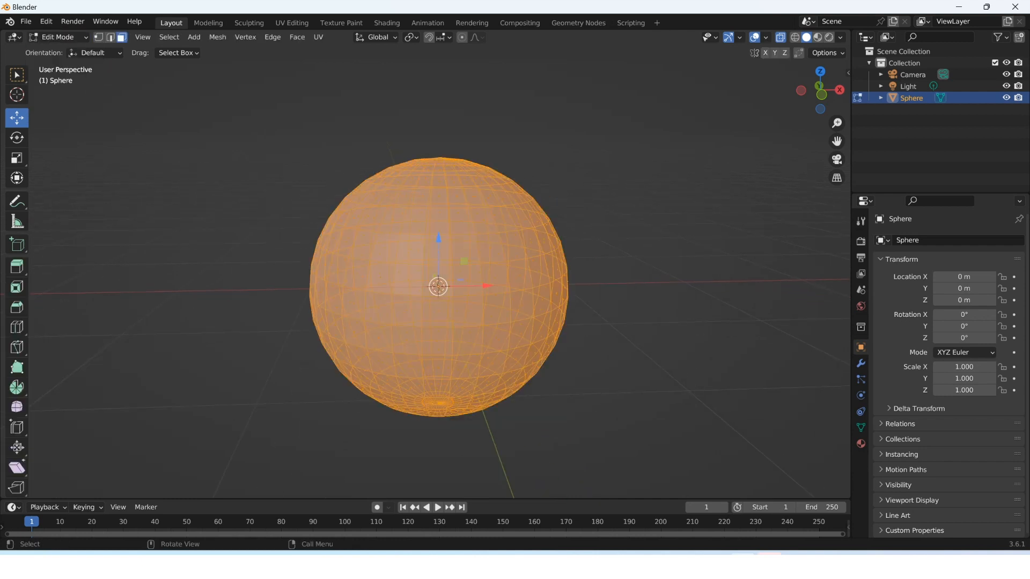
middle_drag(438, 286, 438, 293)
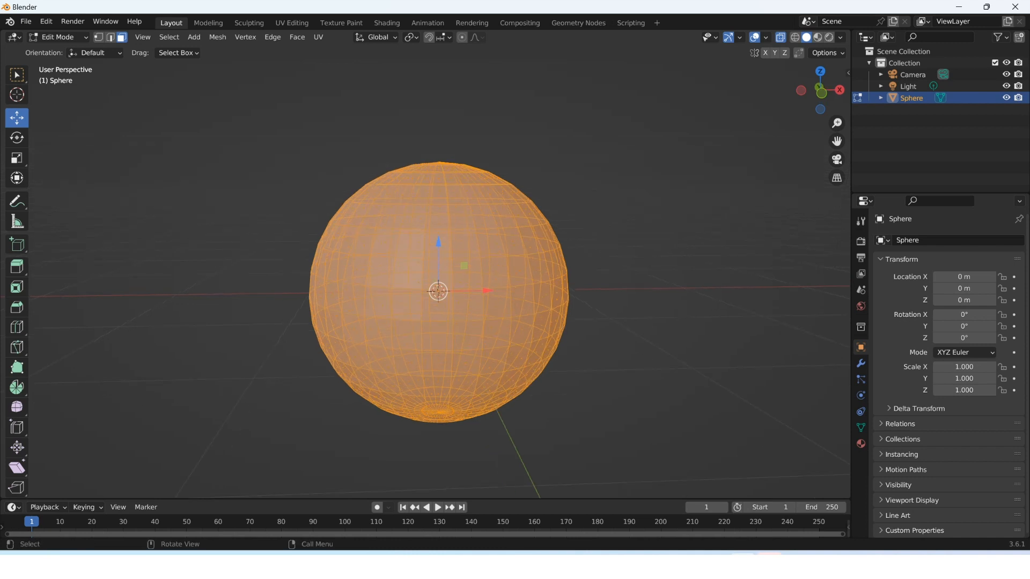
key(alt+a)
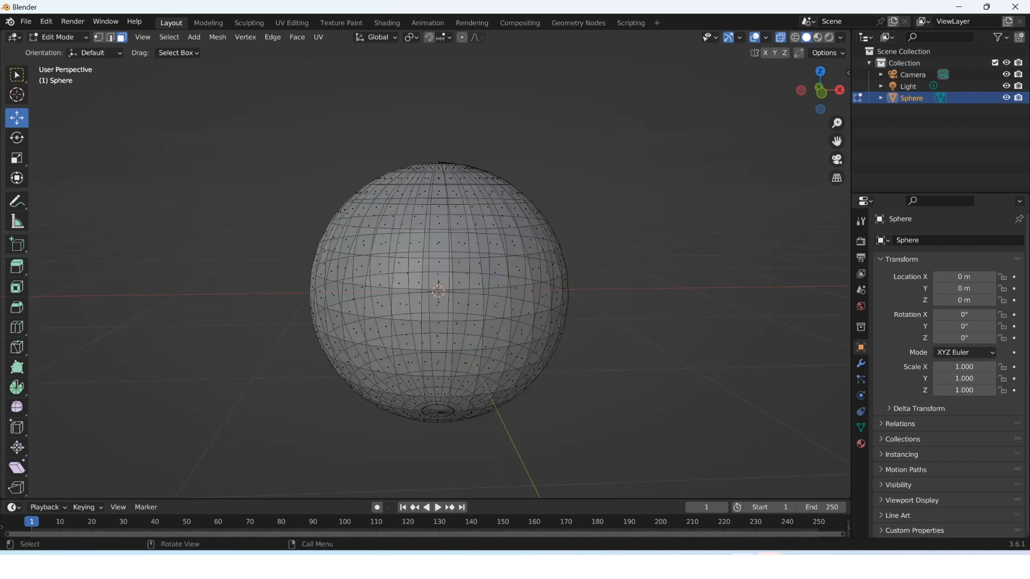
In vertex select mode with X-ray off, circle-select a 3-by-3 block of vertices on the sphere's front
click(99, 37)
middle_drag(438, 291, 459, 307)
click(780, 37)
key(c)
drag(440, 295, 452, 237)
drag(475, 265, 471, 282)
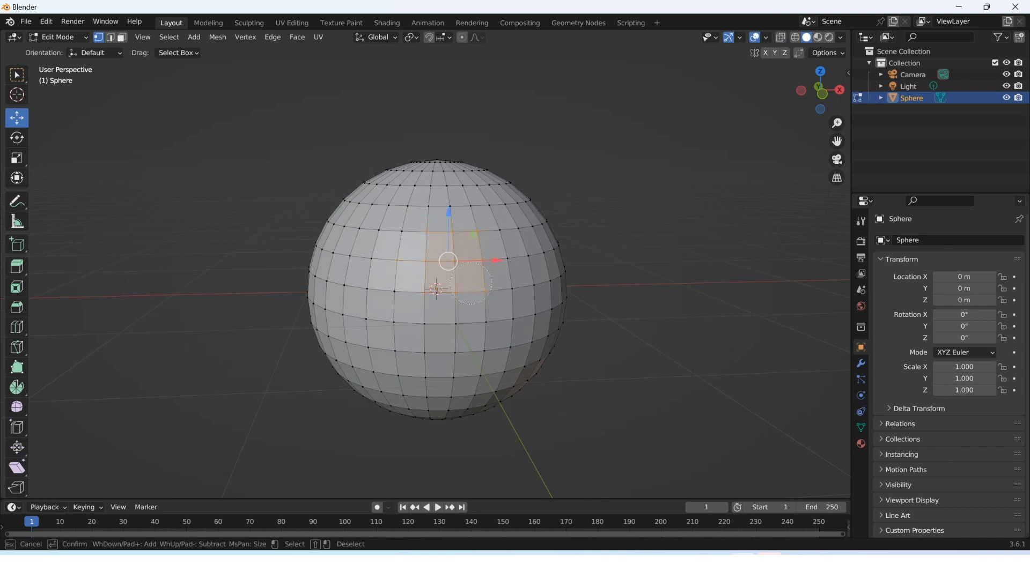
key(Escape)
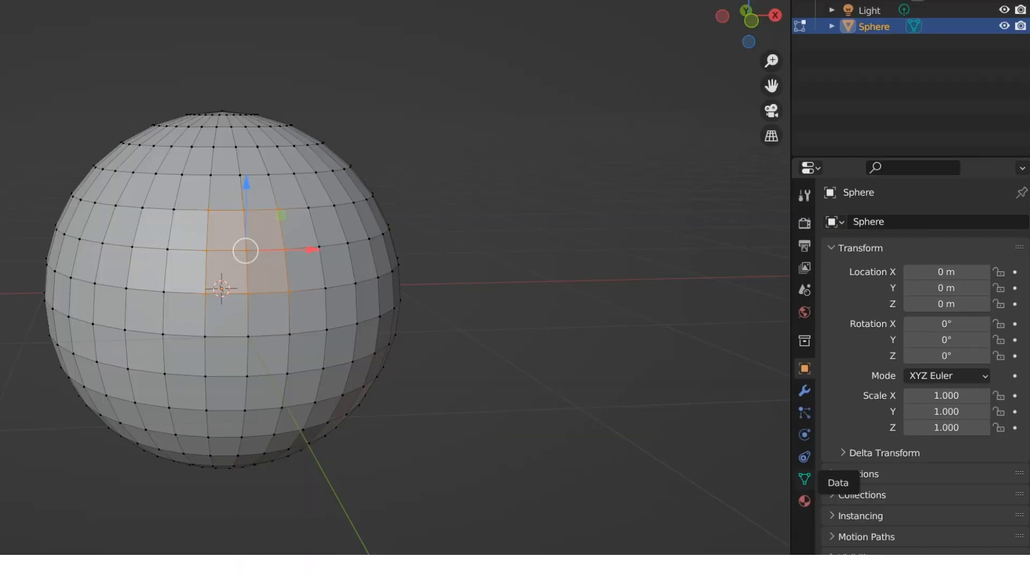
Create a vertex group in the sphere's mesh data and assign the selected vertices with a weight of 1.000
click(861, 427)
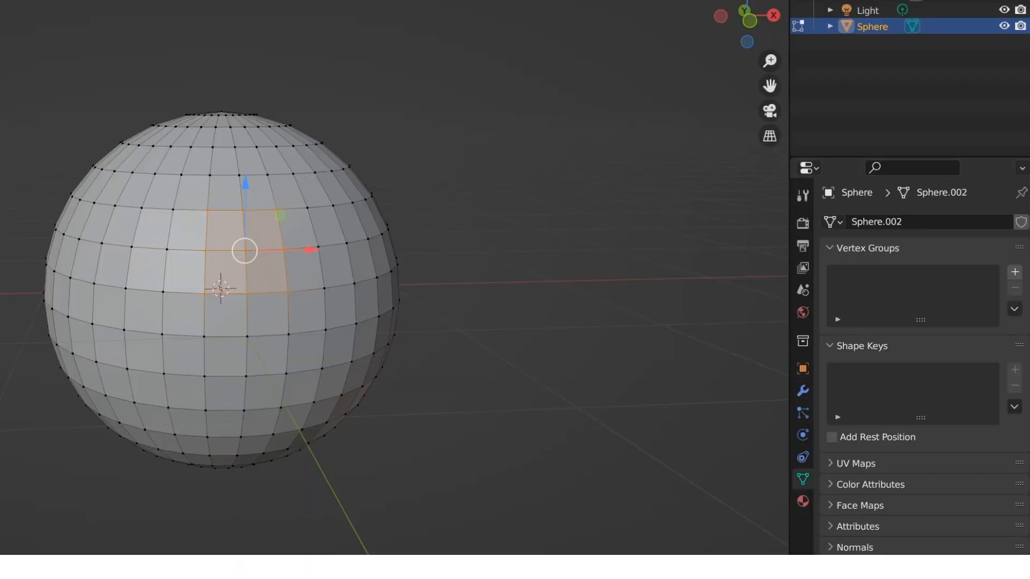
drag(790, 370, 714, 370)
click(1013, 272)
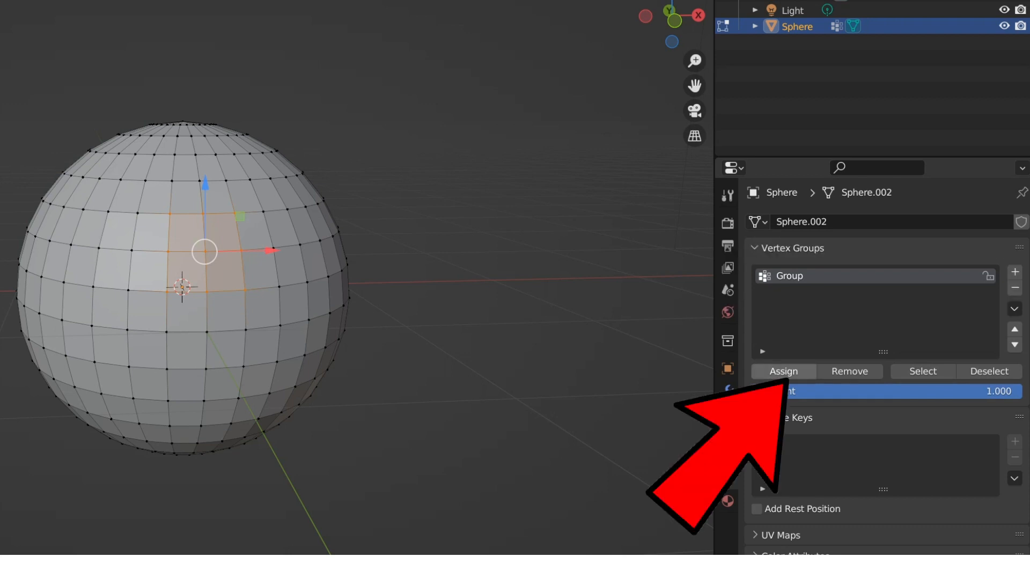
click(783, 371)
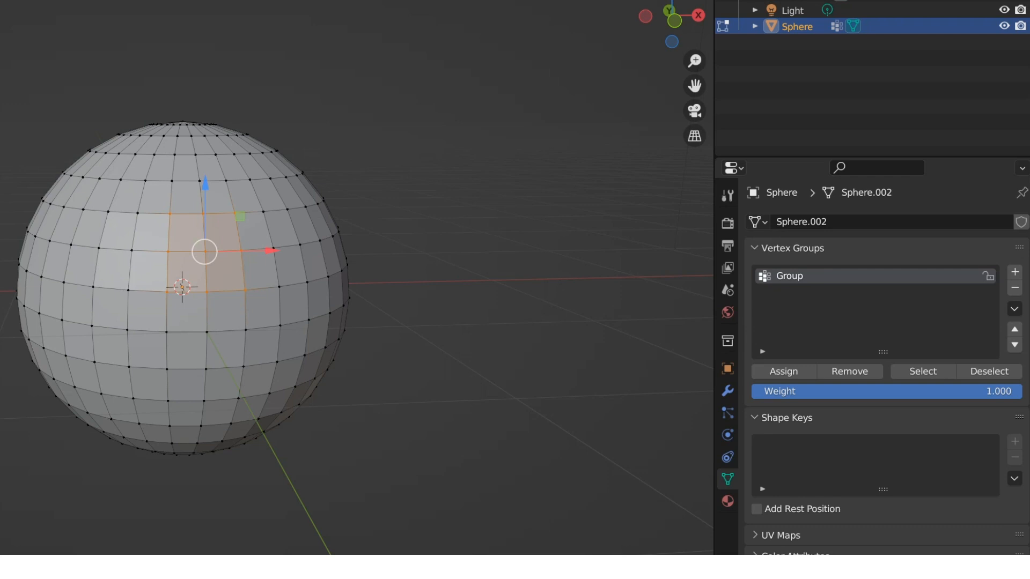
Test the vertex group by clearing the selection and reselecting its vertices from the group, then clear the selection again
key(alt+a)
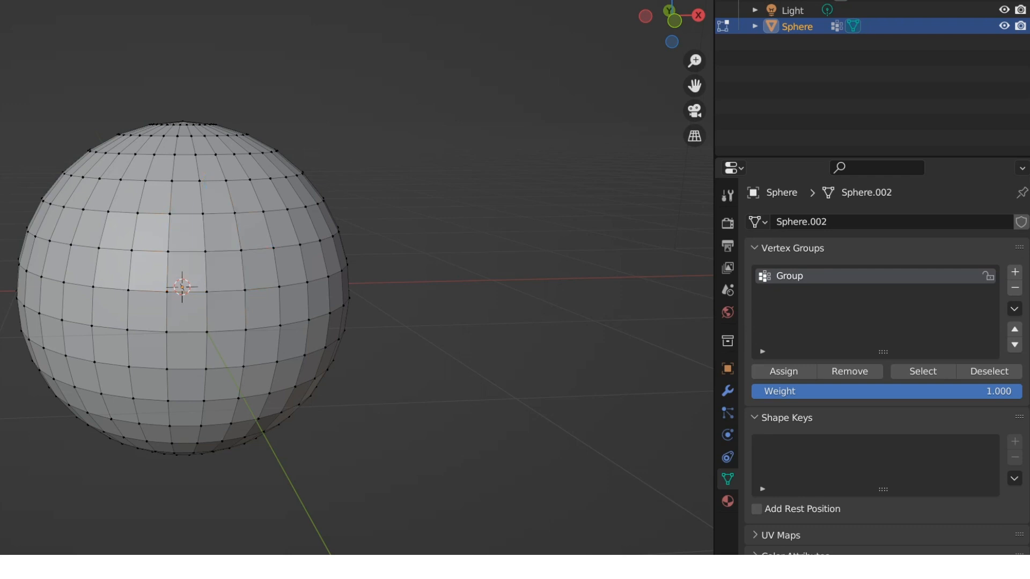
click(923, 371)
scroll(169, 264, up, 2)
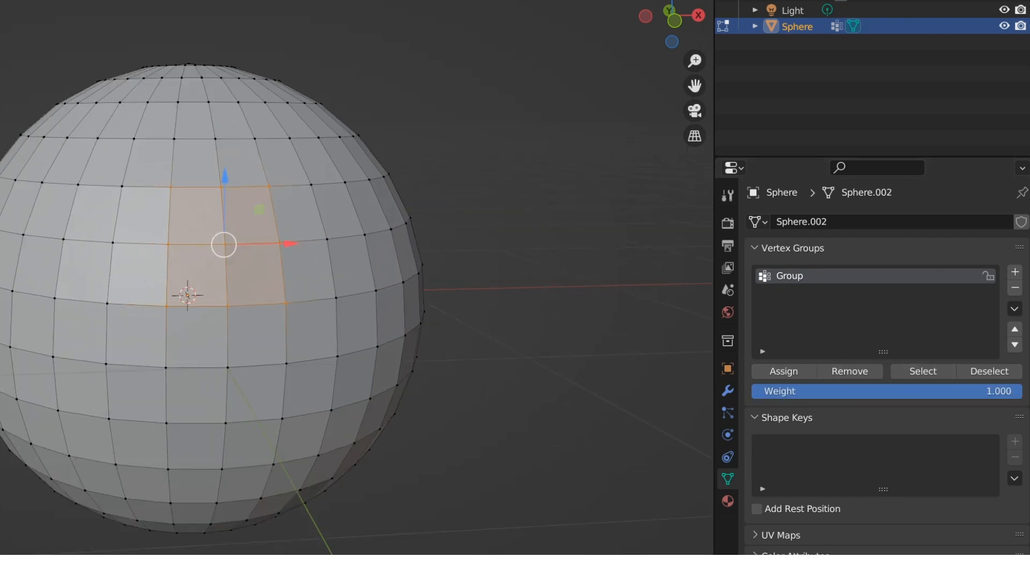
key(alt+a)
click(922, 371)
key(alt+a)
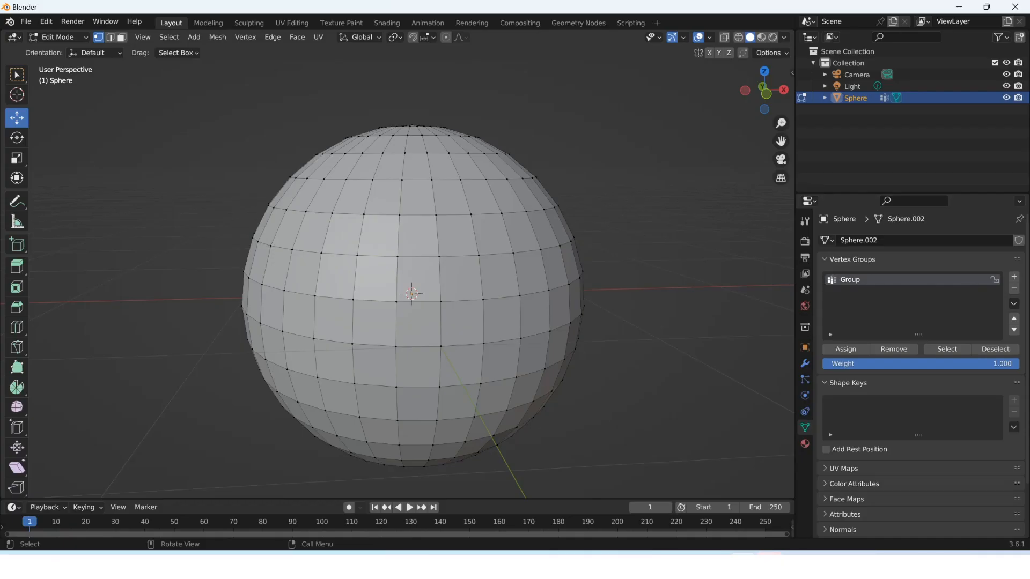
Select the group's vertices, circle-deselect all except the left column, remove that column from the group and clear the selection
click(947, 349)
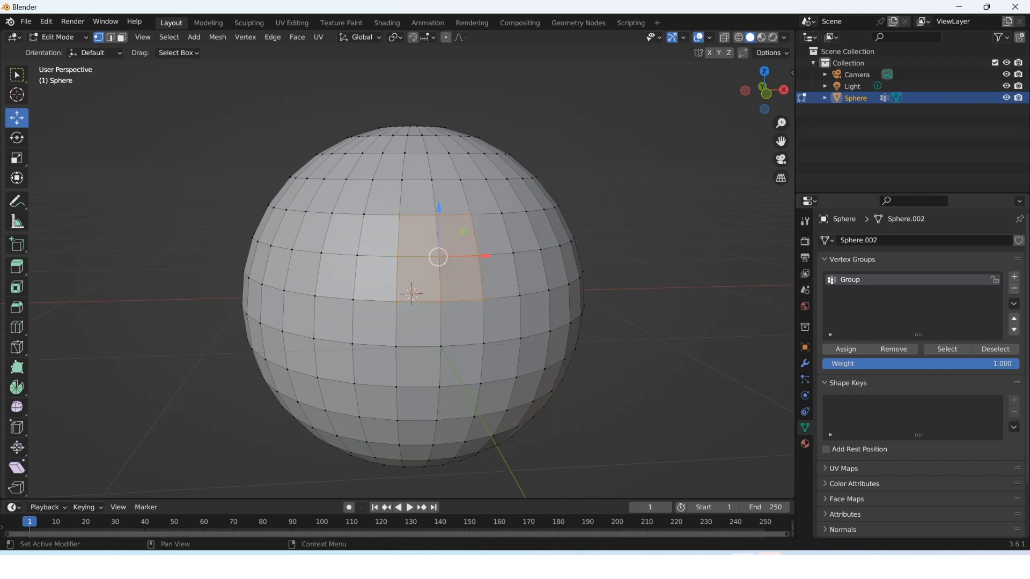
key(c)
mouse_move(485, 246)
middle_down()
mouse_move(442, 220)
mouse_move(447, 293)
mouse_move(478, 300)
middle_up()
key(Escape)
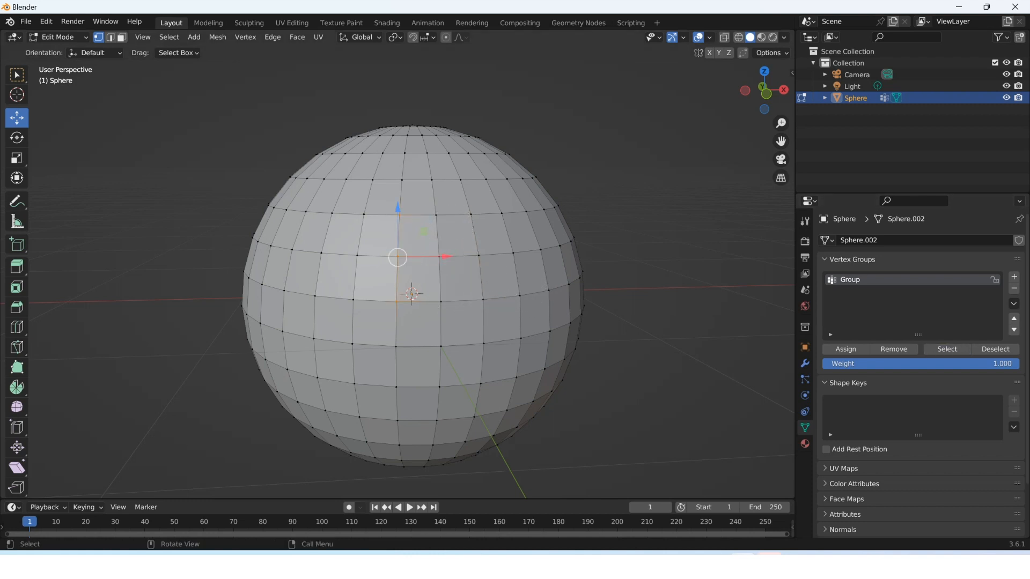
click(893, 350)
key(alt+a)
Create a second vertex group, circle-select another patch of vertices on the sphere's front, assign it and clear the selection
scroll(412, 295, down, 1)
click(1014, 277)
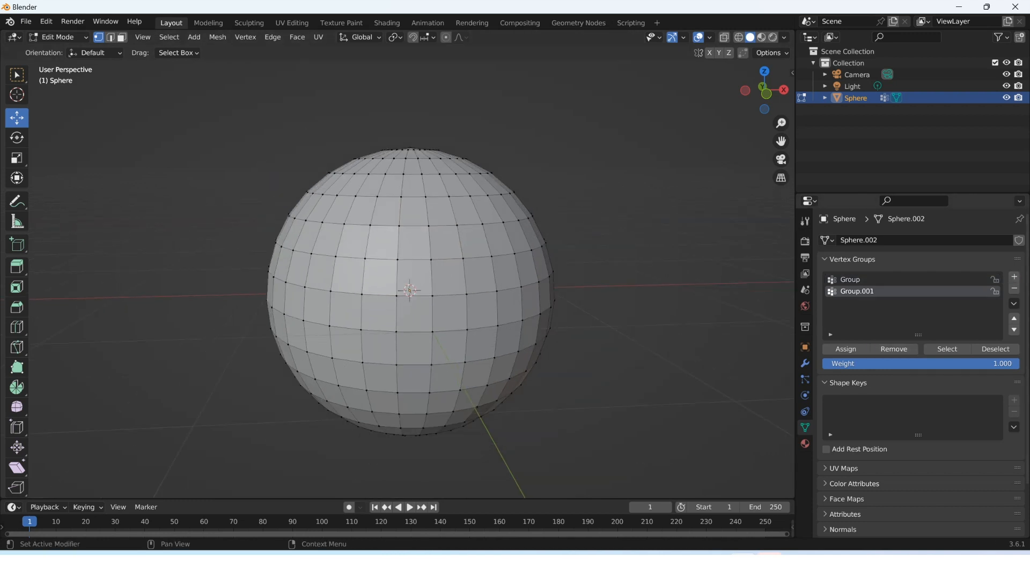
middle_drag(412, 295, 426, 295)
key(c)
mouse_move(351, 268)
mouse_down()
mouse_move(344, 236)
mouse_move(364, 245)
mouse_move(379, 295)
mouse_move(391, 272)
mouse_up()
key(Escape)
click(845, 349)
key(alt+a)
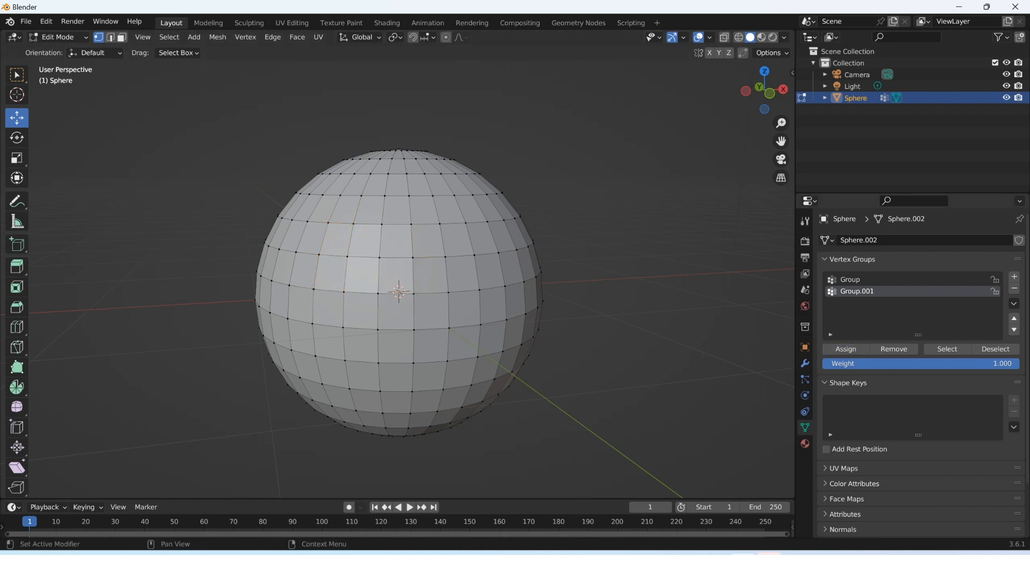
Check both vertex groups by selecting the vertices of Group.001 and those of Group separately
click(946, 349)
key(alt+a)
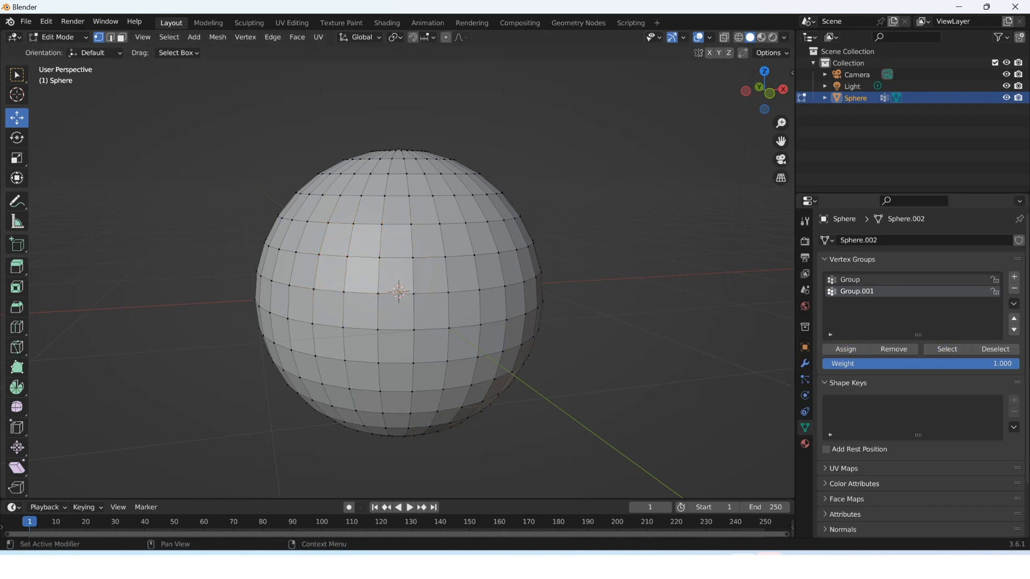
click(849, 279)
click(946, 349)
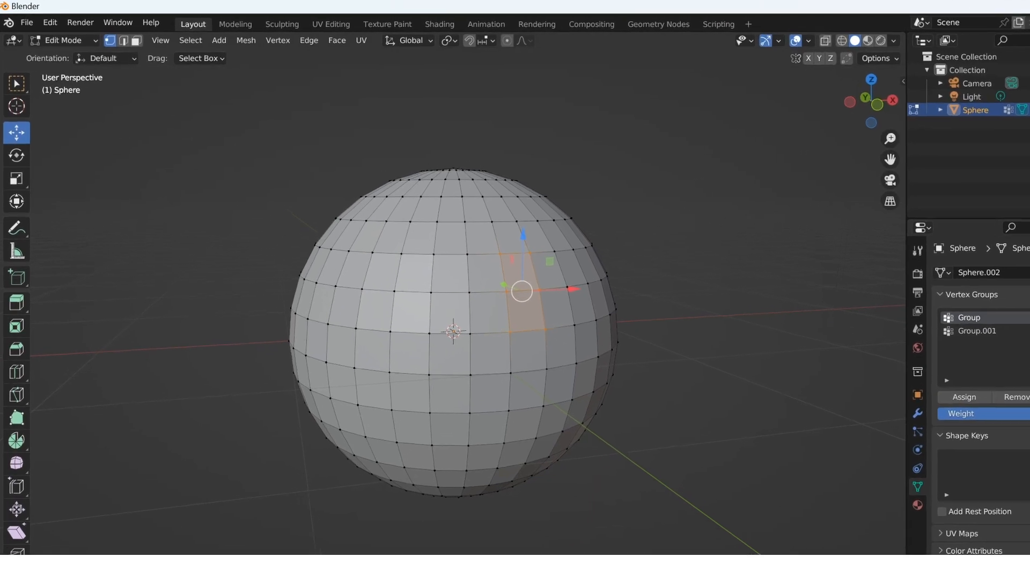
Deselect all vertices and return the sphere to Object Mode
key(alt+a)
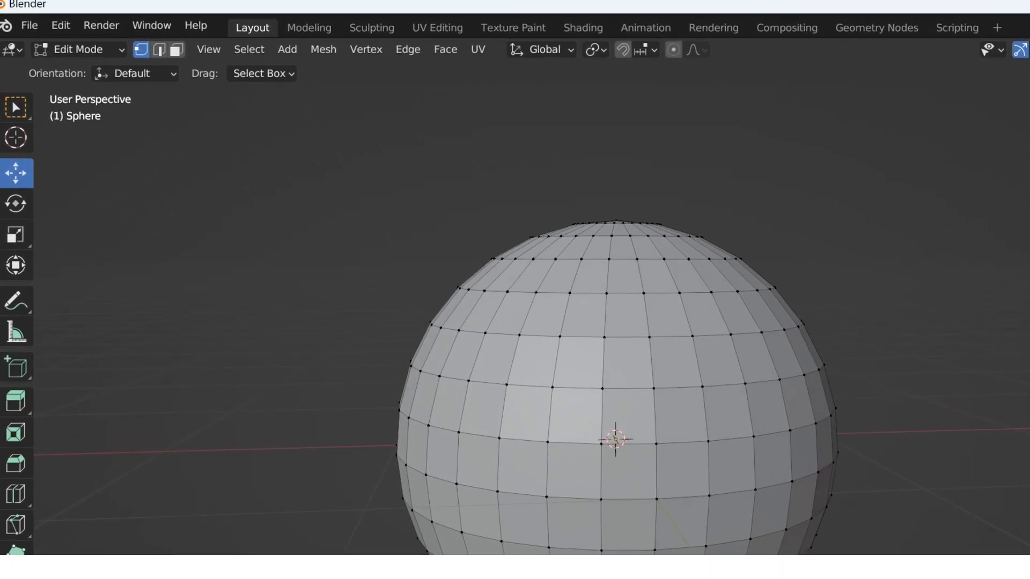
click(78, 49)
click(85, 69)
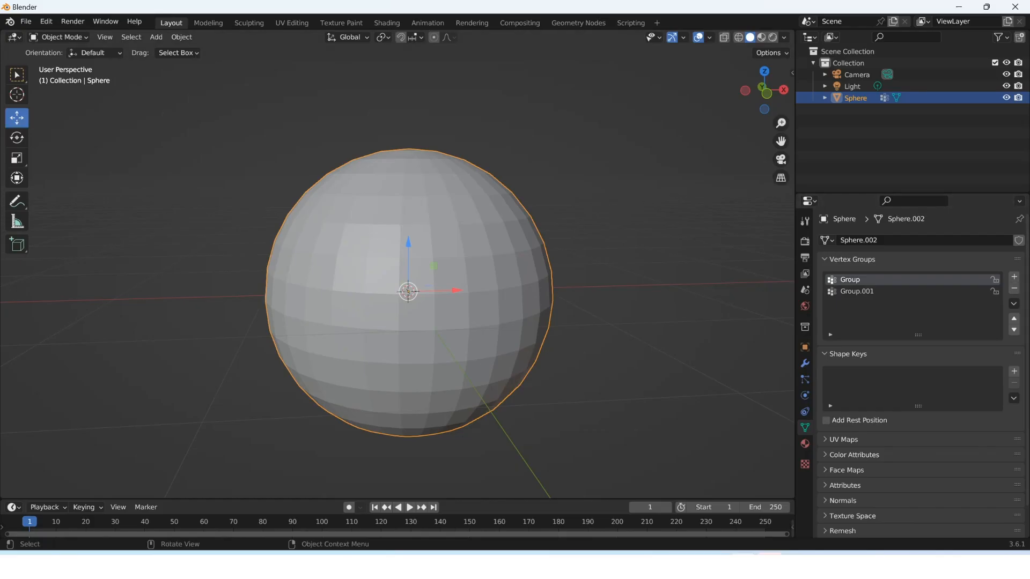
Replace the sphere with a new default UV sphere and add an empty vertex group to it
key(Delete)
key(shift+a)
mouse_move(410, 268)
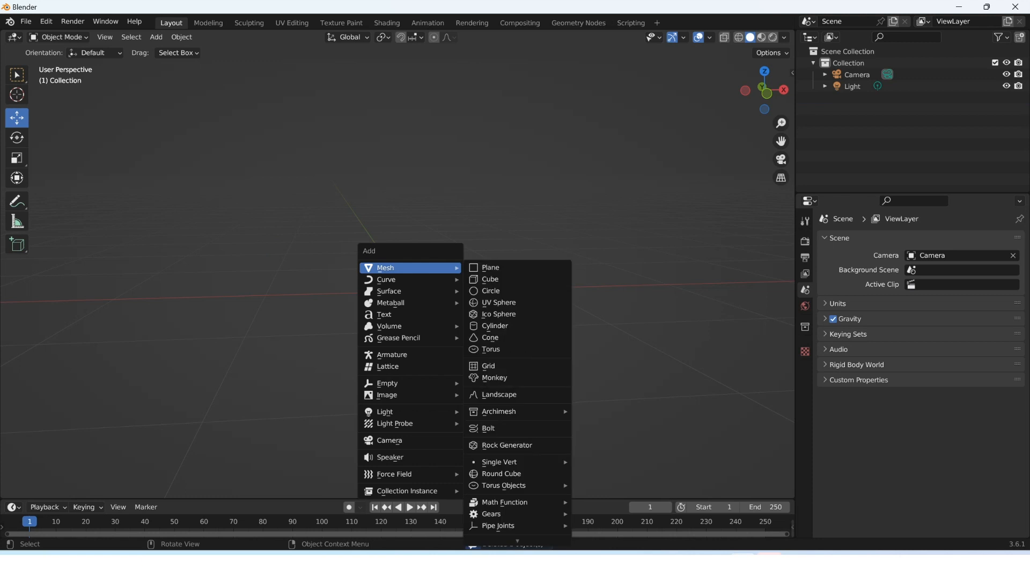
click(499, 303)
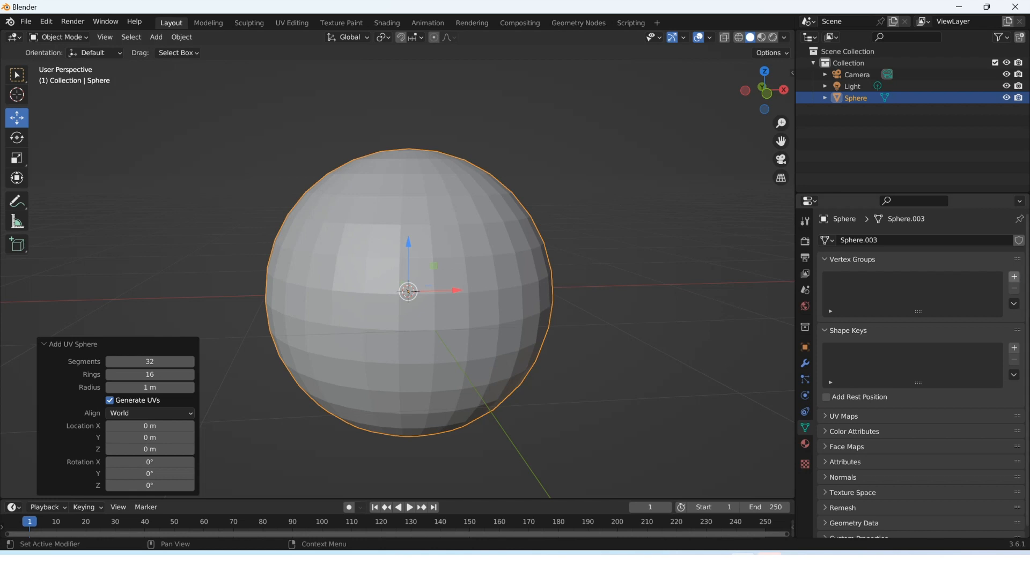
click(1014, 277)
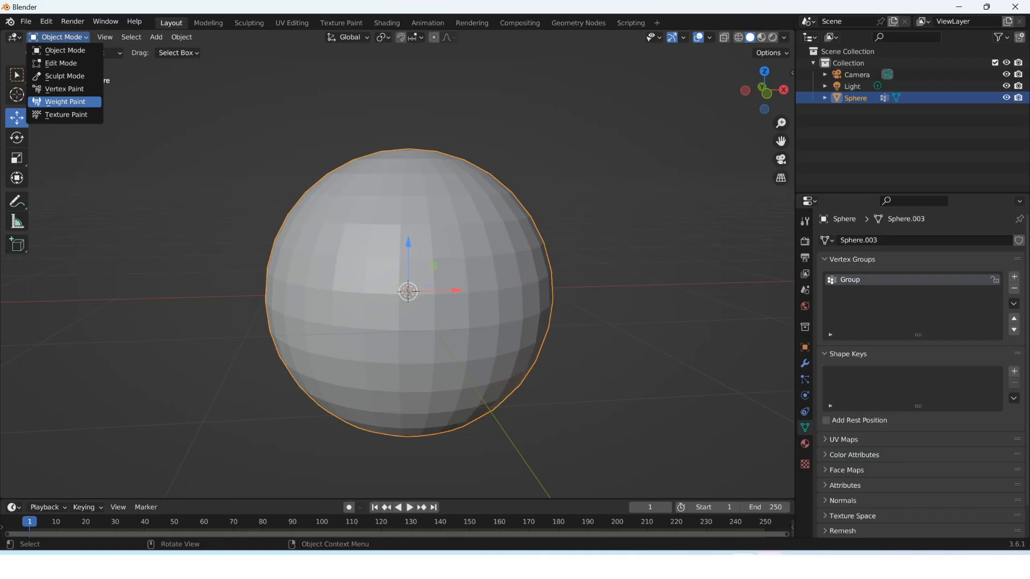
Weight-paint a patch on the sphere's front at weight 1.000, and select only the painted group's vertices in Edit Mode
click(41, 98)
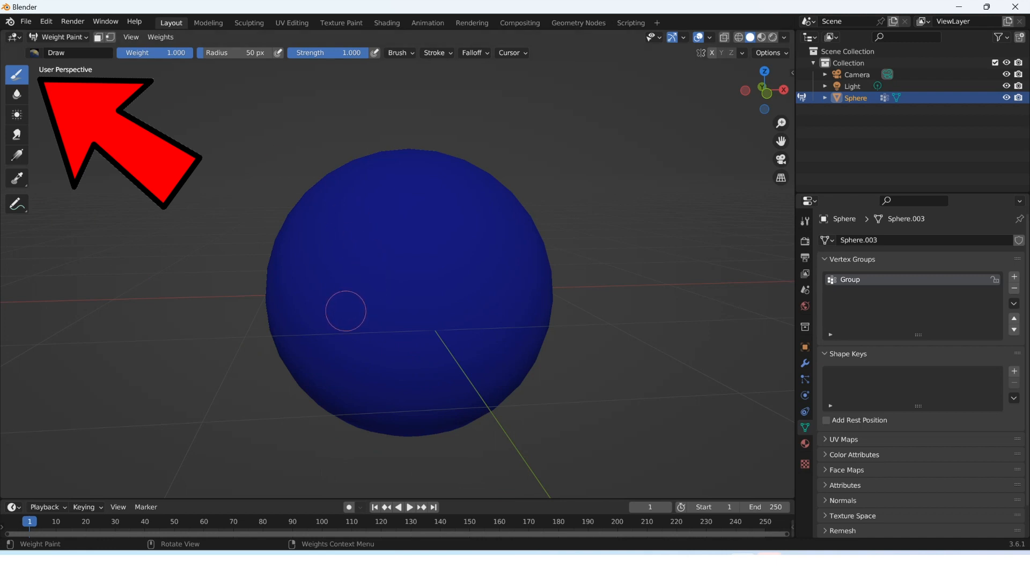
mouse_move(421, 325)
mouse_down()
mouse_move(397, 293)
mouse_move(445, 271)
mouse_move(461, 301)
mouse_move(413, 306)
mouse_move(386, 241)
mouse_move(450, 256)
mouse_move(440, 230)
mouse_move(456, 228)
mouse_move(417, 260)
mouse_move(462, 226)
mouse_move(450, 257)
mouse_up()
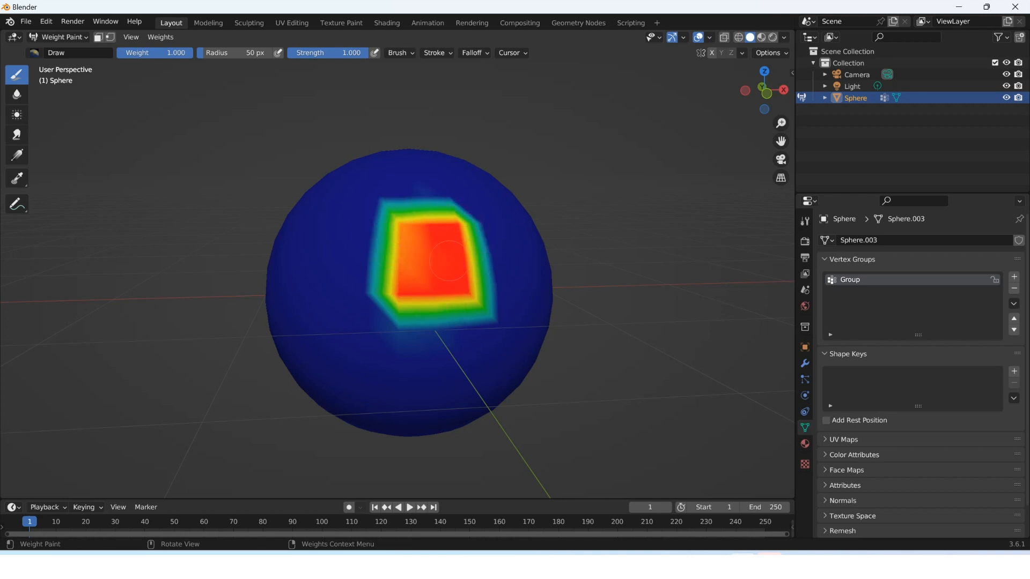
key(Tab)
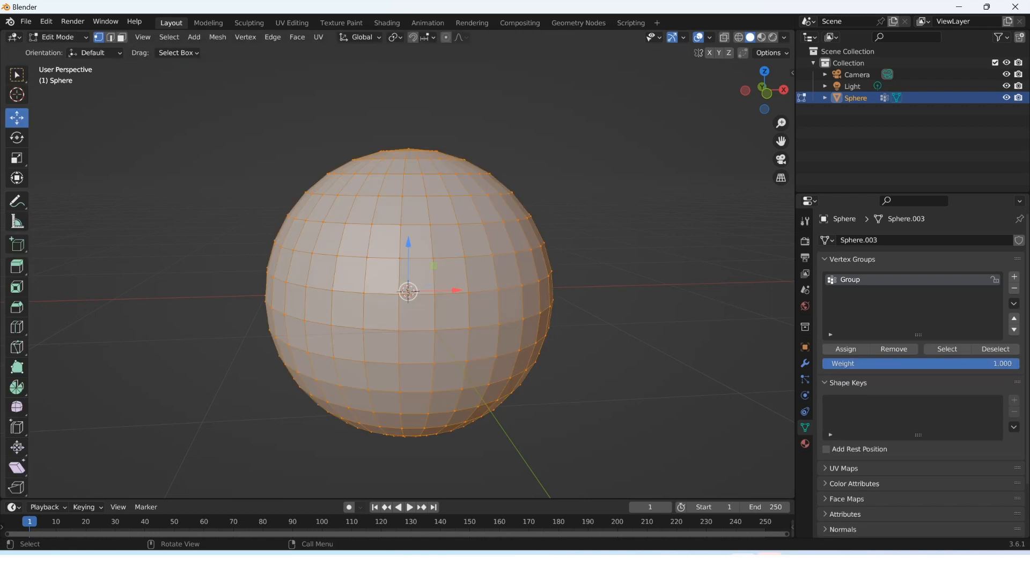
key(alt+a)
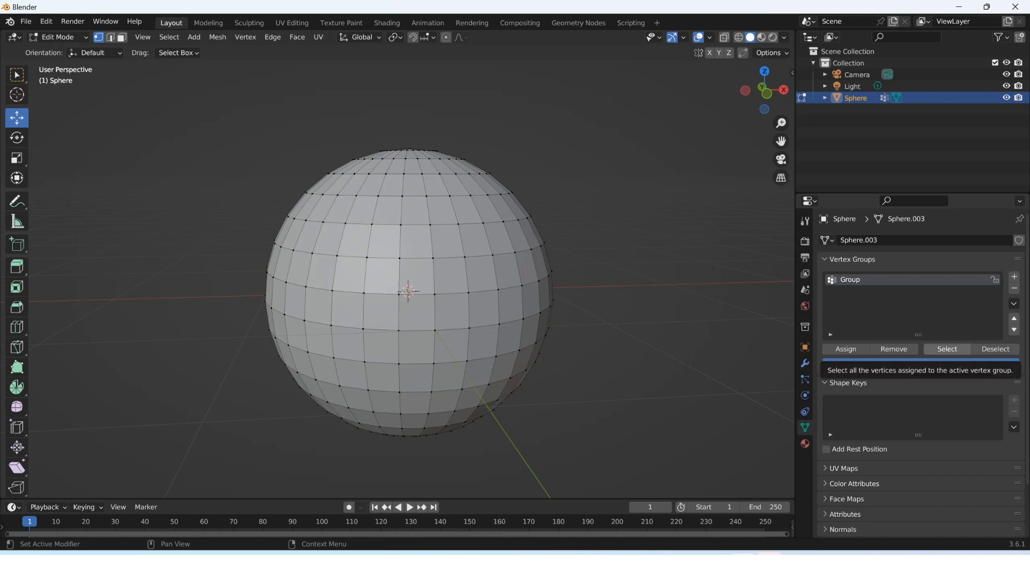
click(946, 349)
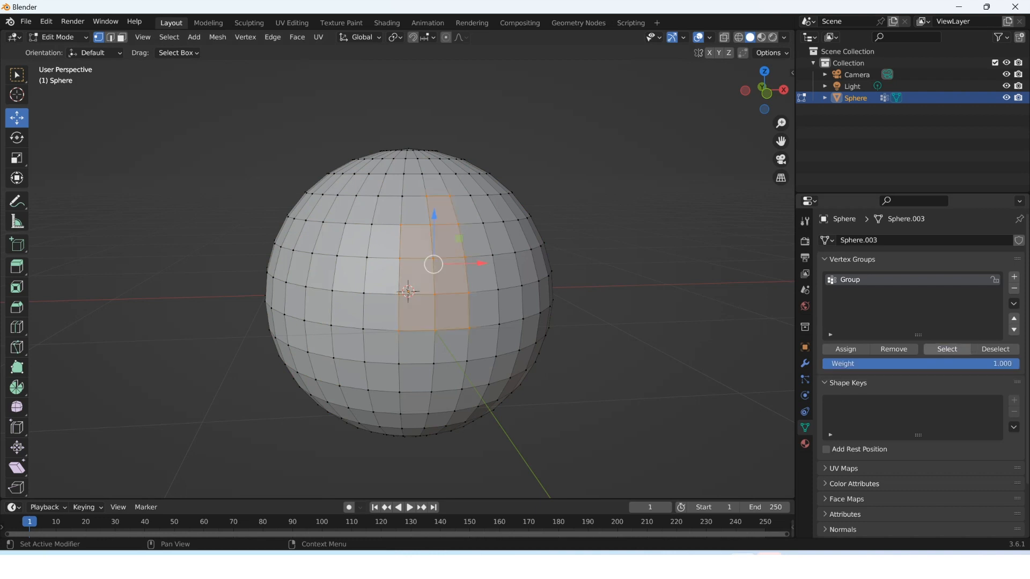
scroll(408, 291, up, 1)
middle_drag(408, 292, 413, 294)
scroll(413, 301, up, 1)
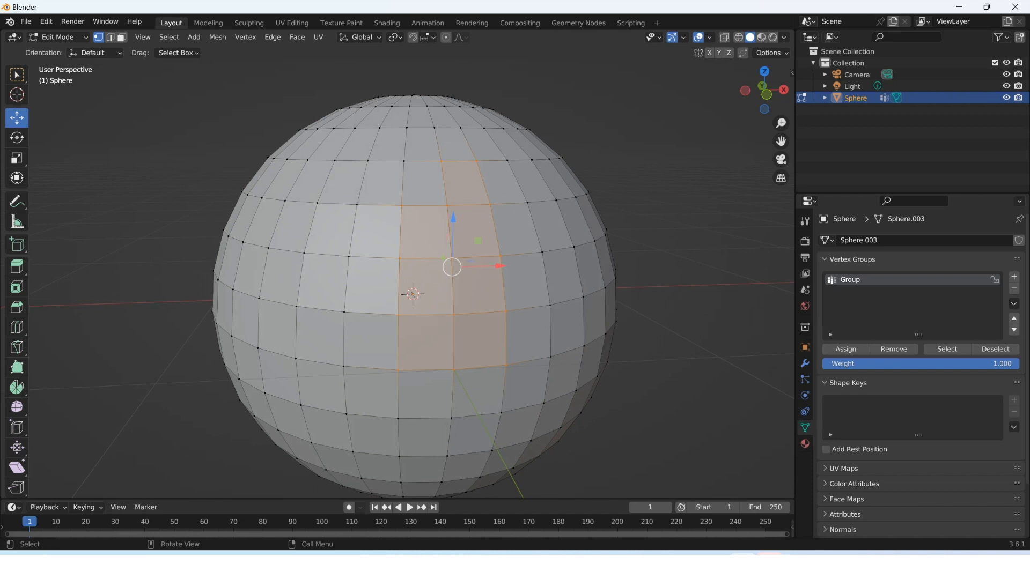
Return to Object Mode, delete the sphere and add a 2 m plane in its place
key(Tab)
scroll(403, 284, down, 4)
scroll(403, 285, up, 2)
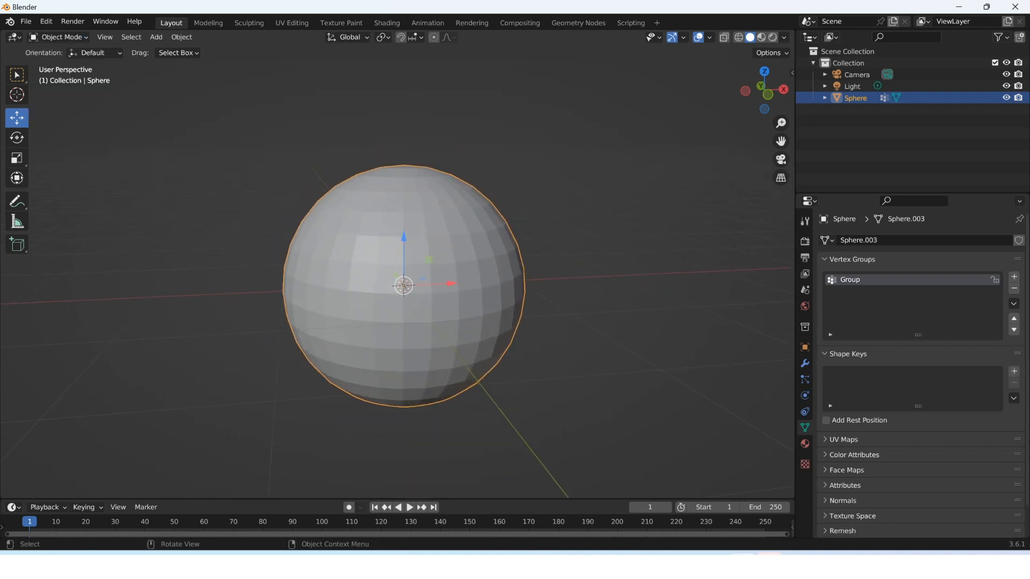
scroll(404, 285, up, 1)
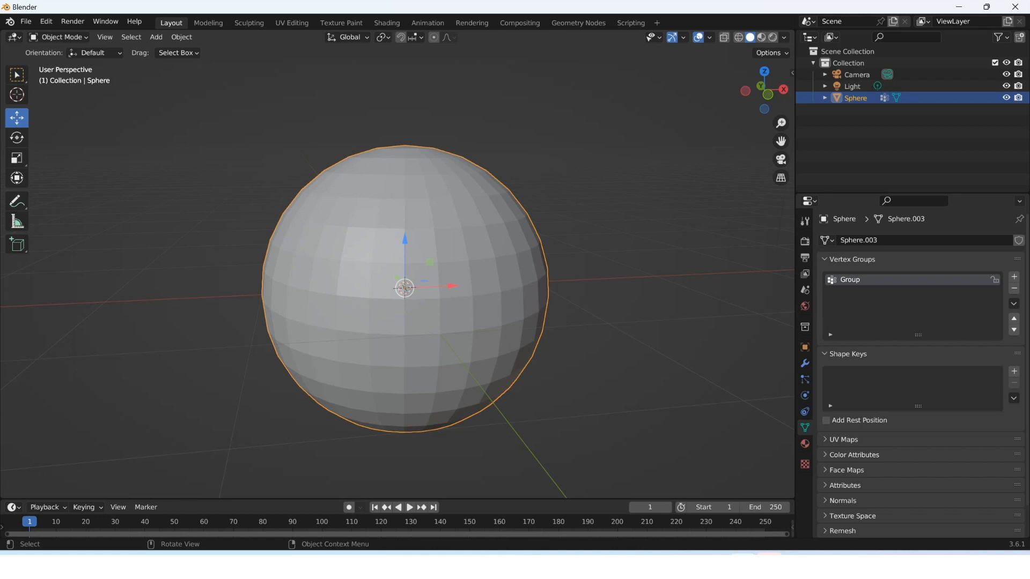
key(Delete)
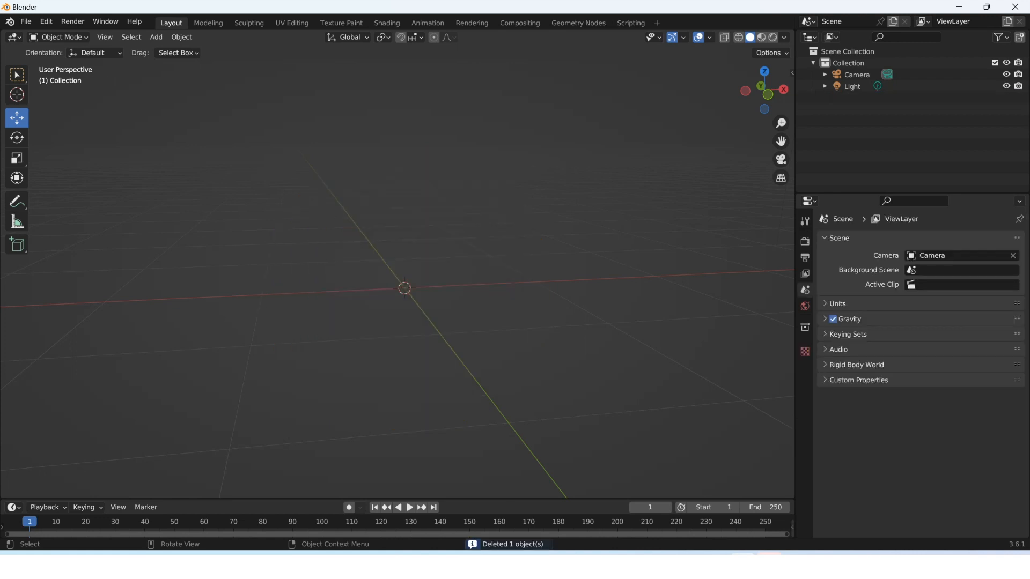
key(shift+a)
key(Return)
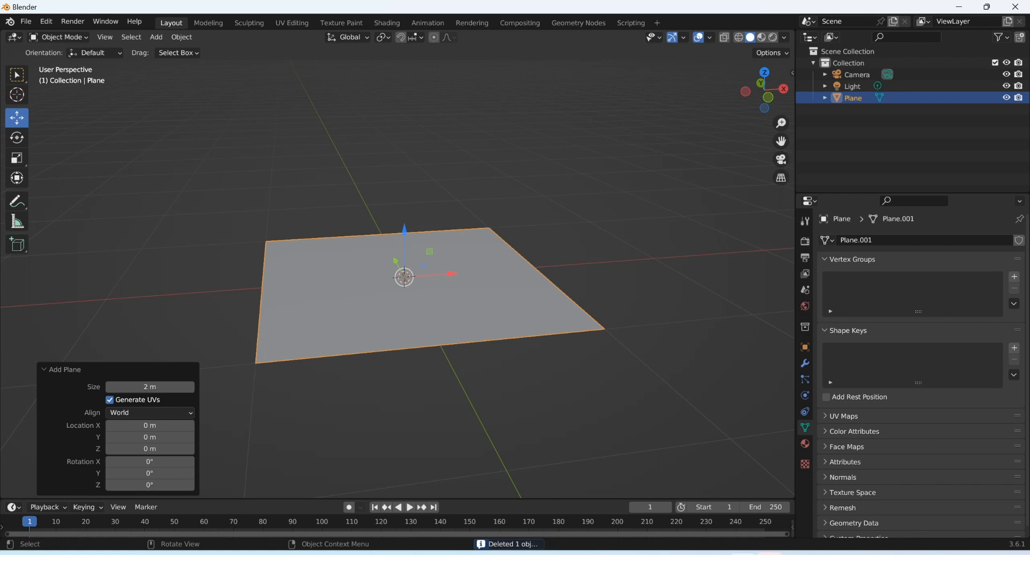
Subdivide the whole plane four times in Edit Mode, setting the last subdivision to 4 cuts
key(Tab)
right_click(347, 279)
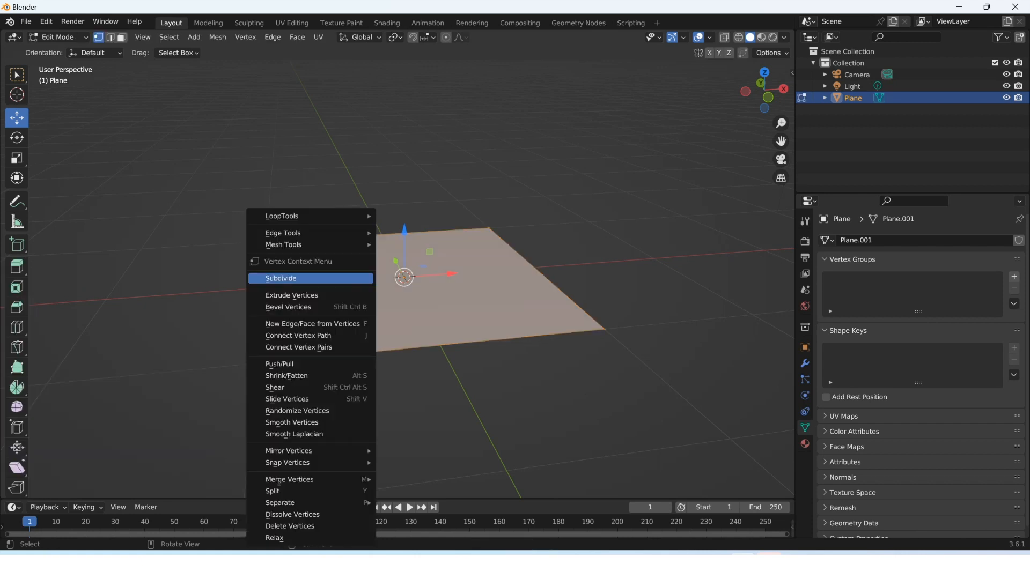
click(350, 279)
right_click(350, 276)
click(351, 276)
right_click(351, 276)
click(351, 275)
right_click(351, 276)
click(350, 276)
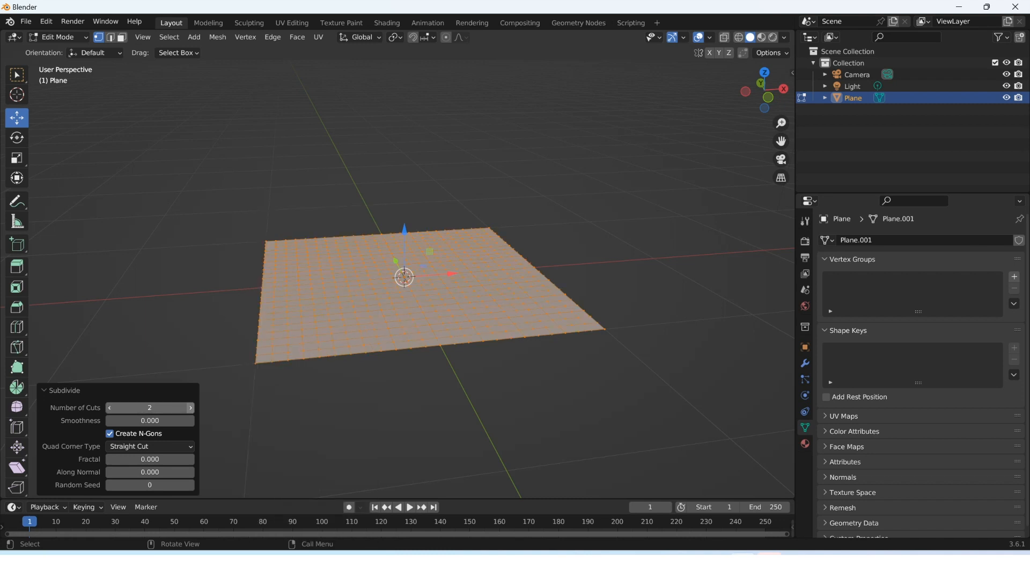
click(190, 408)
middle_drag(405, 277, 464, 244)
scroll(405, 277, up, 2)
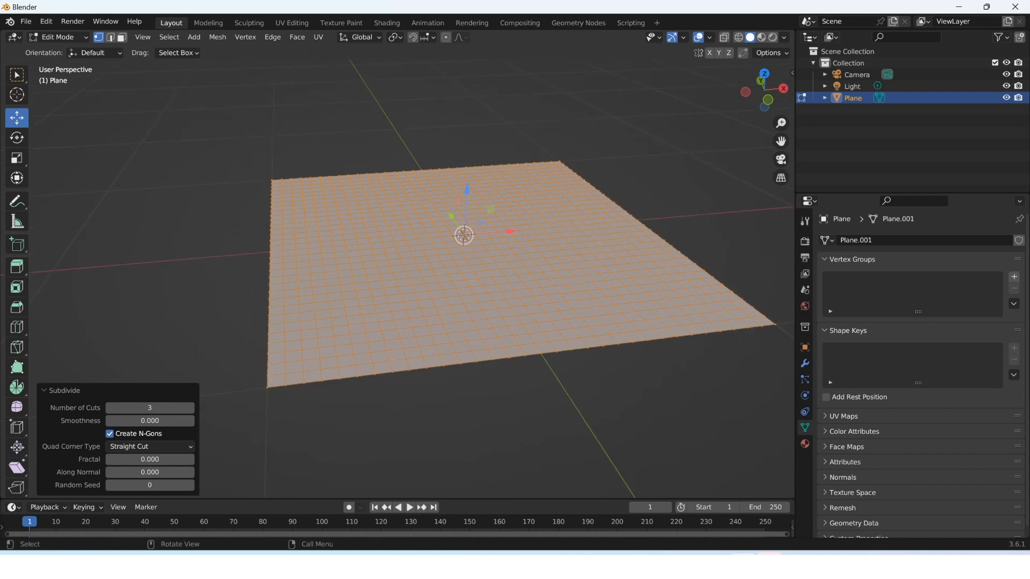
click(190, 408)
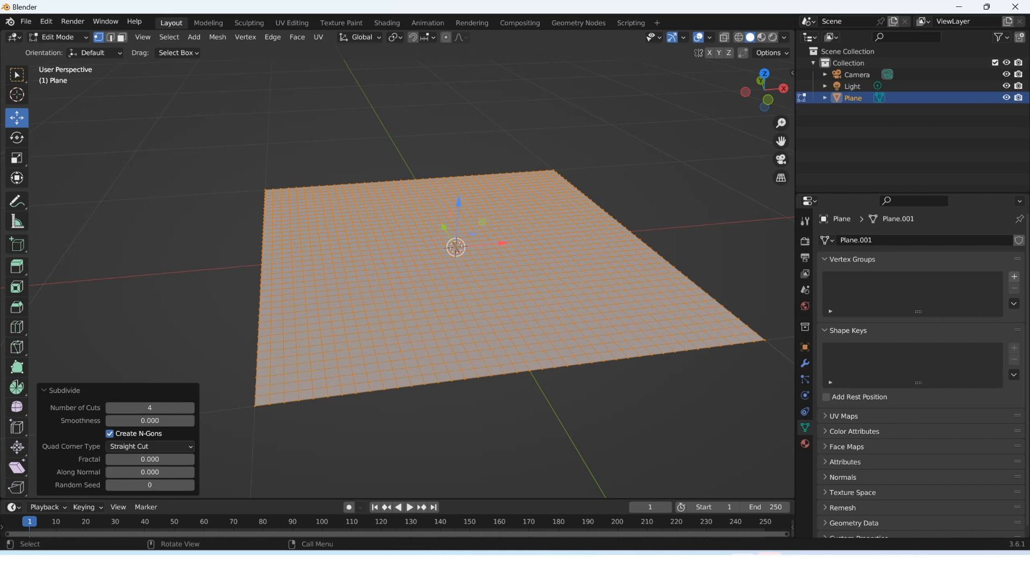
Try to raise a single vertex near the middle of the plane along Z without proportional editing
click(416, 265)
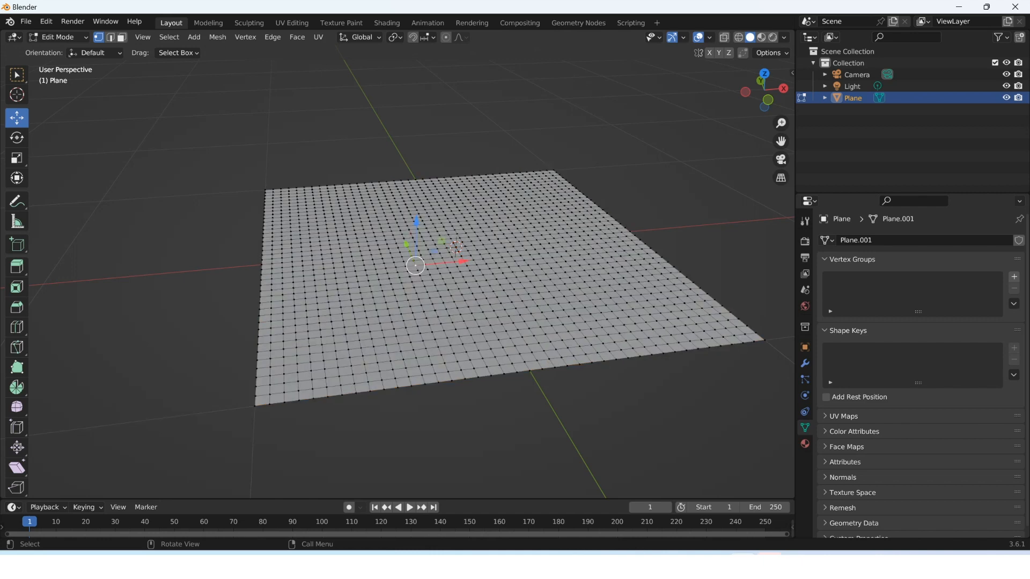
key(g)
key(z)
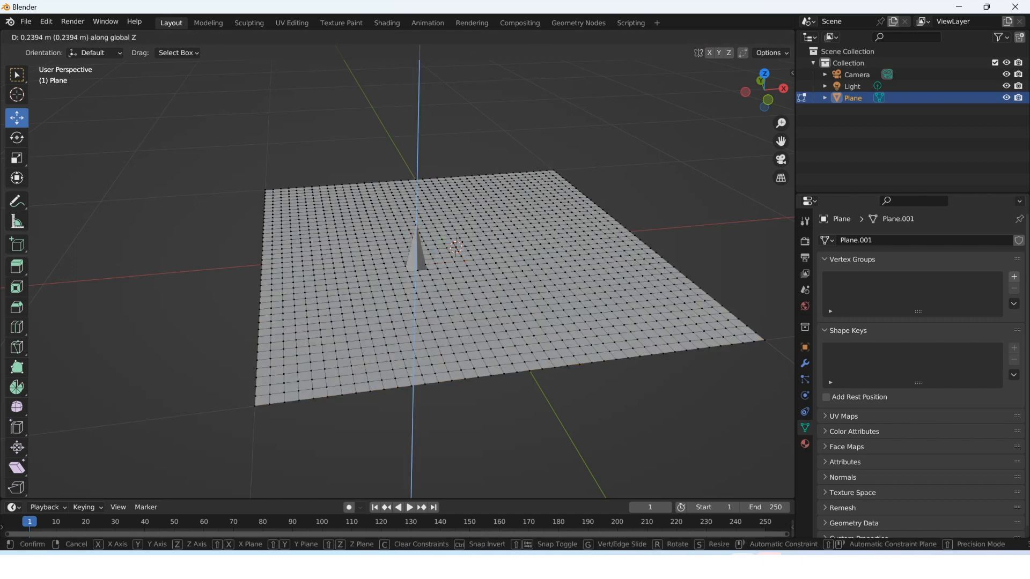
key(Return)
mouse_move(487, 188)
middle_down()
mouse_move(514, 196)
mouse_move(481, 189)
middle_up()
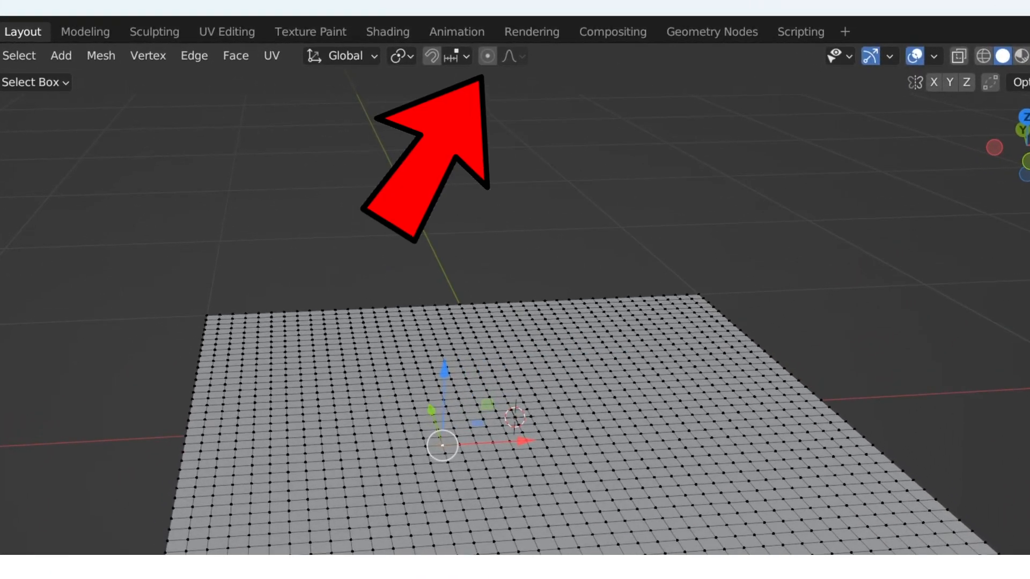
Raise a single vertex in the plane's front-left area along Z into a narrow spike
key(g)
key(z)
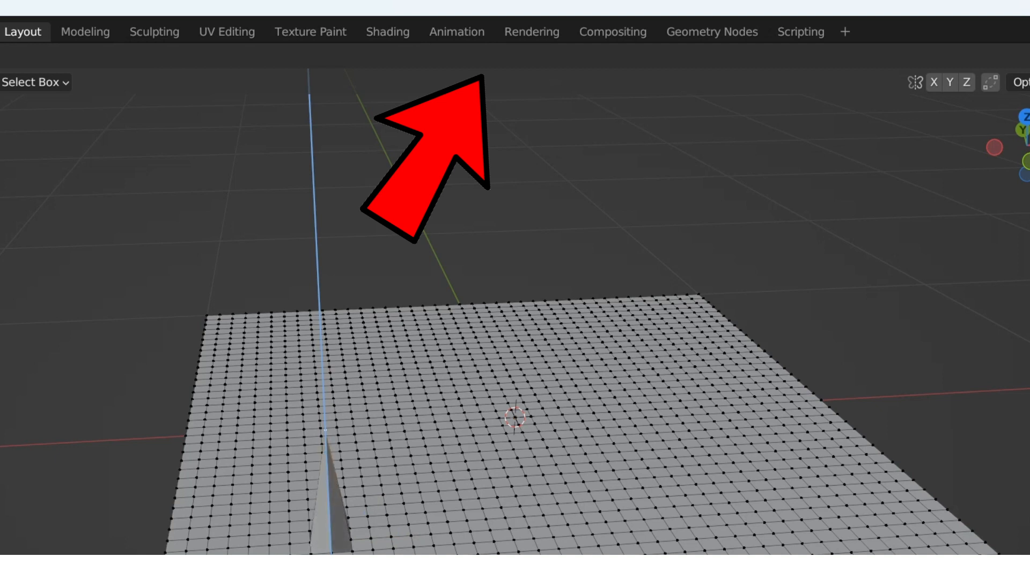
key(Return)
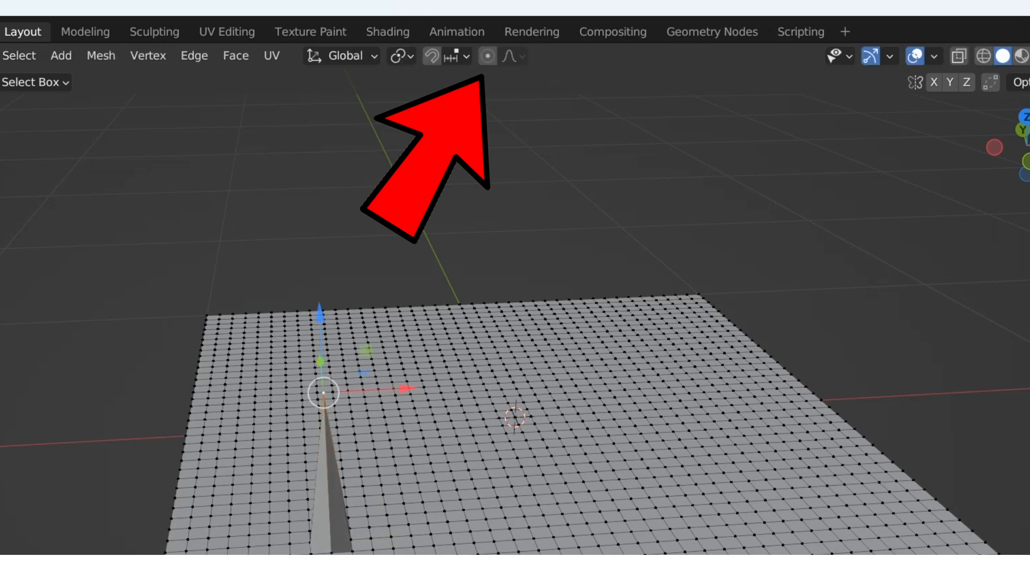
Enable proportional editing with a size of about 0.35 m and raise a vertex in the plane's rear half about 0.28 m along Z
click(487, 56)
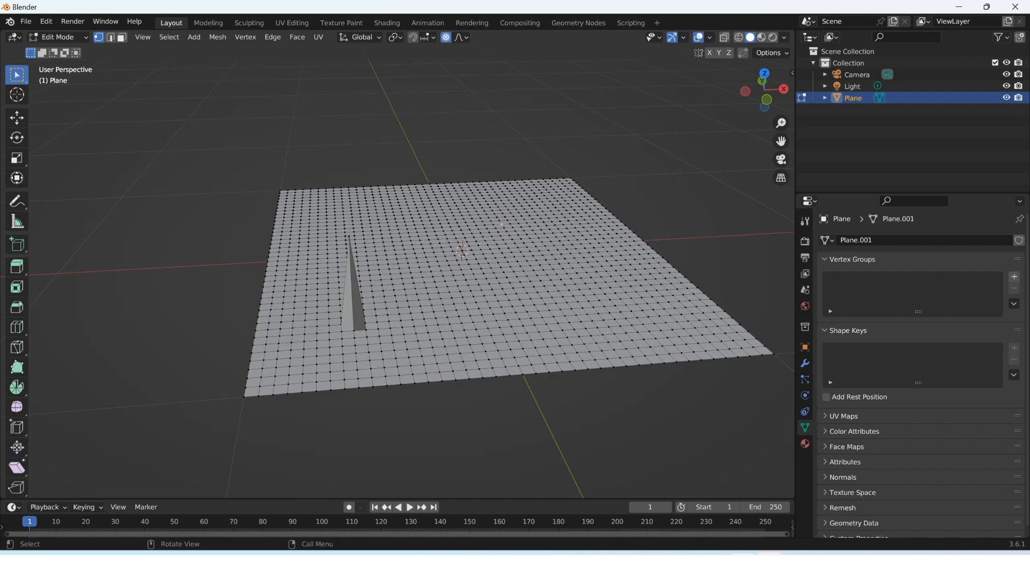
key(g)
scroll(501, 224, down, 6)
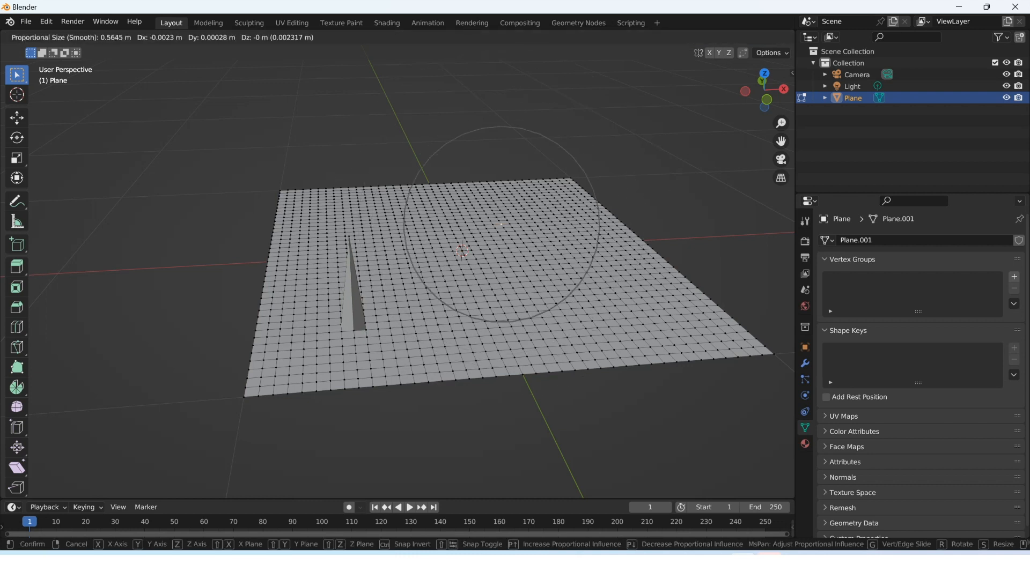
click(501, 224)
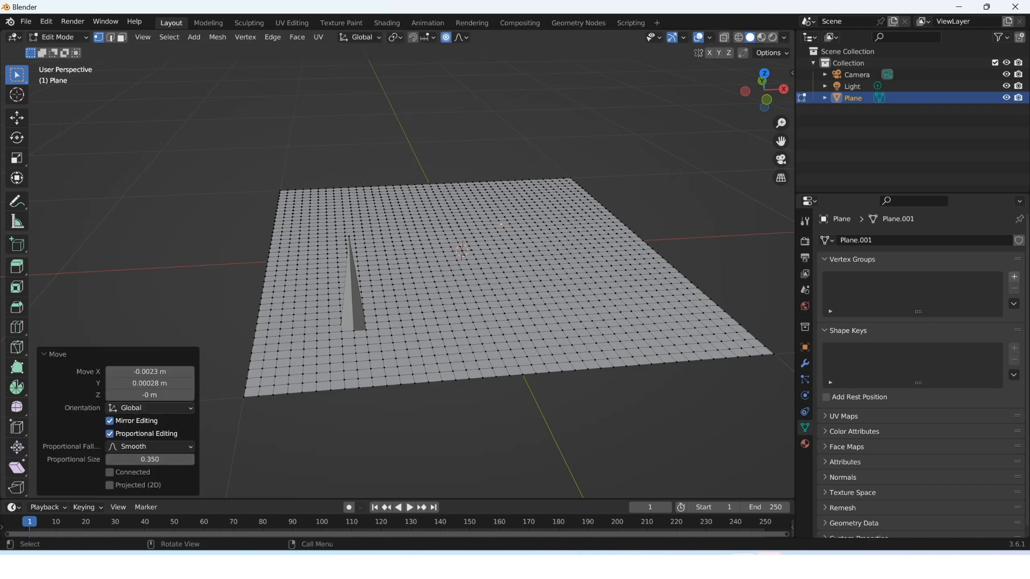
key(g)
key(z)
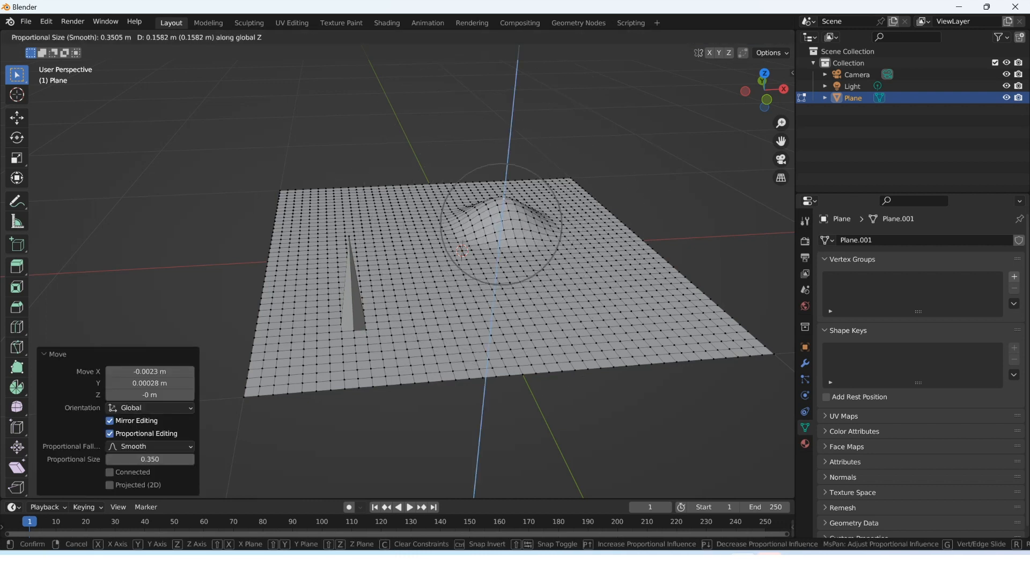
click(505, 178)
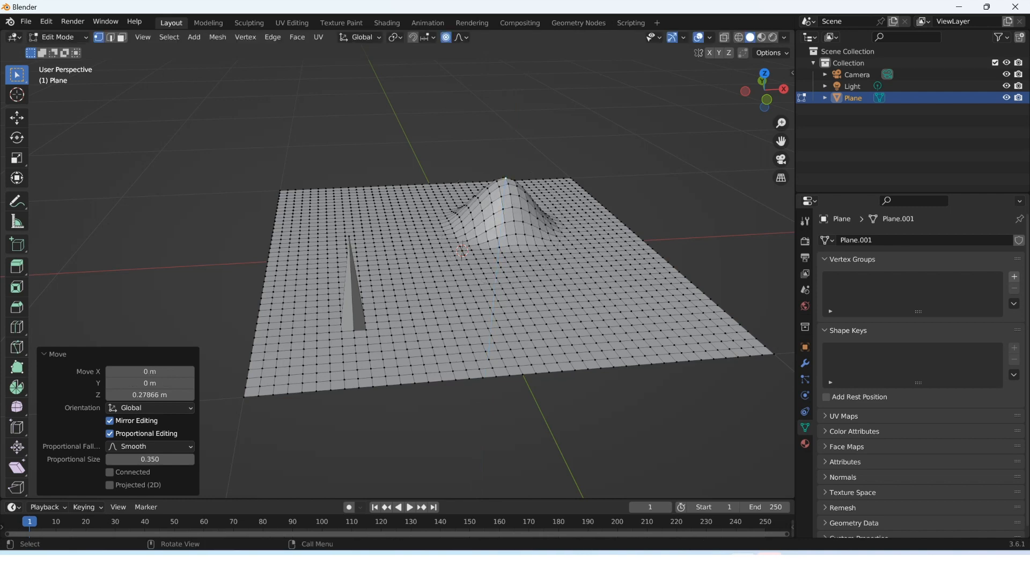
Set the proportional size to about 0.29 m around a vertex in the plane's front half, trying smaller and larger influence circles
middle_drag(549, 307, 639, 308)
shift+middle_drag(640, 307, 604, 285)
scroll(625, 284, up, 2)
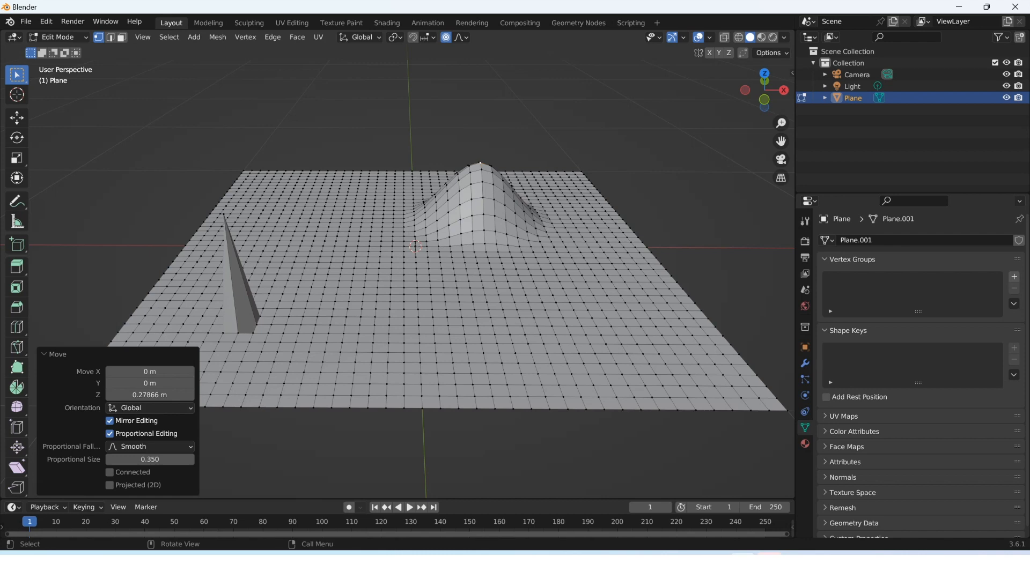
middle_drag(604, 286, 616, 288)
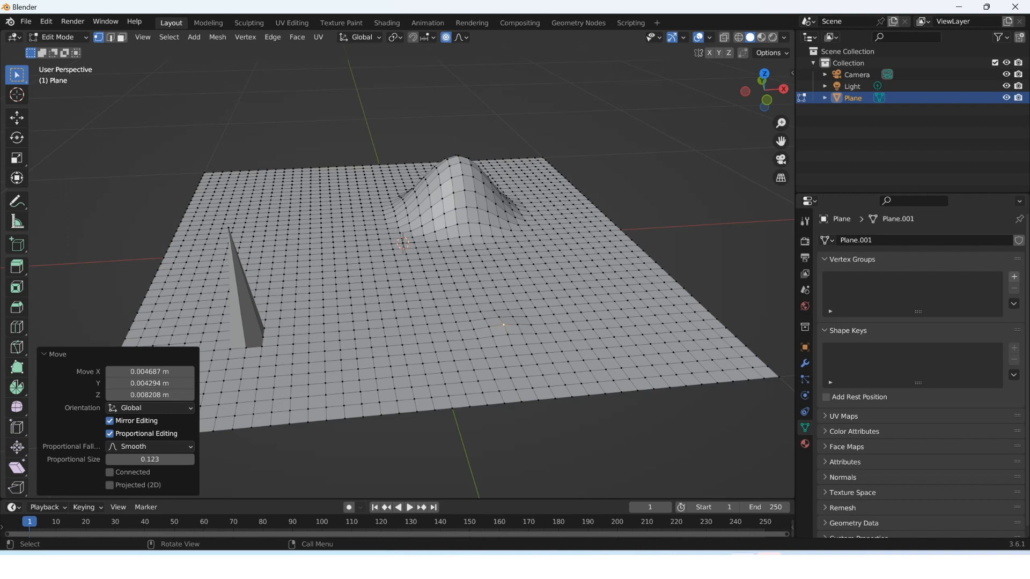
key(g)
scroll(503, 324, down, 6)
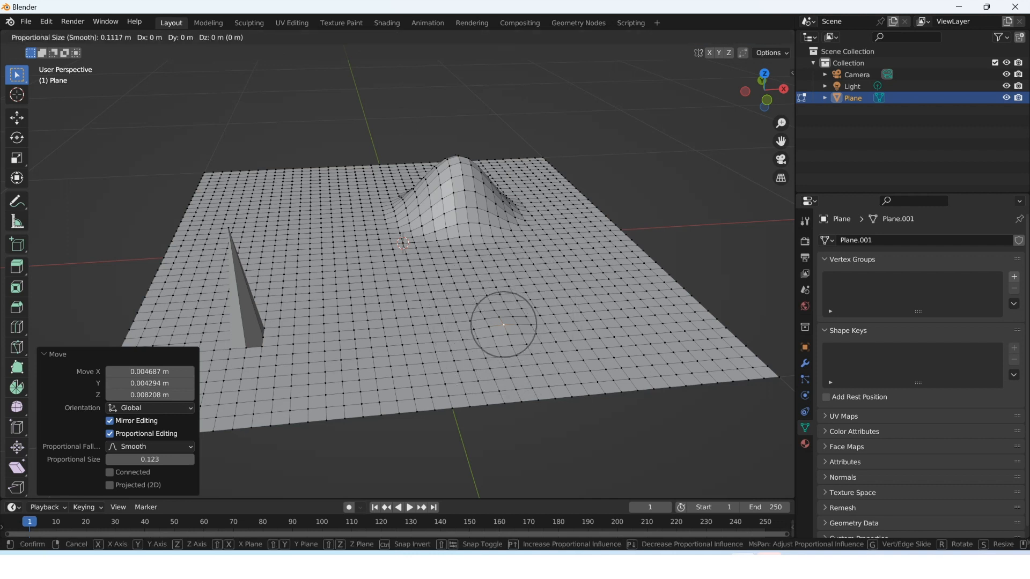
scroll(503, 324, down, 1)
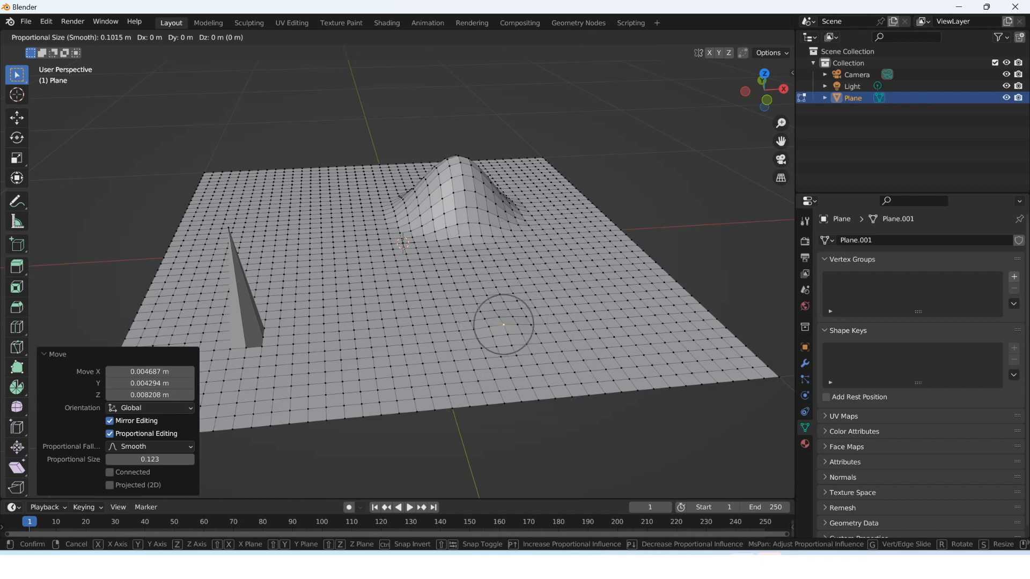
scroll(504, 325, up, 1)
scroll(503, 324, up, 10)
scroll(503, 324, down, 13)
key(Return)
Raise the selected front vertex about 0.52 m along Z with proportional editing to form a tall peak
middle_drag(504, 325, 515, 323)
key(g)
key(z)
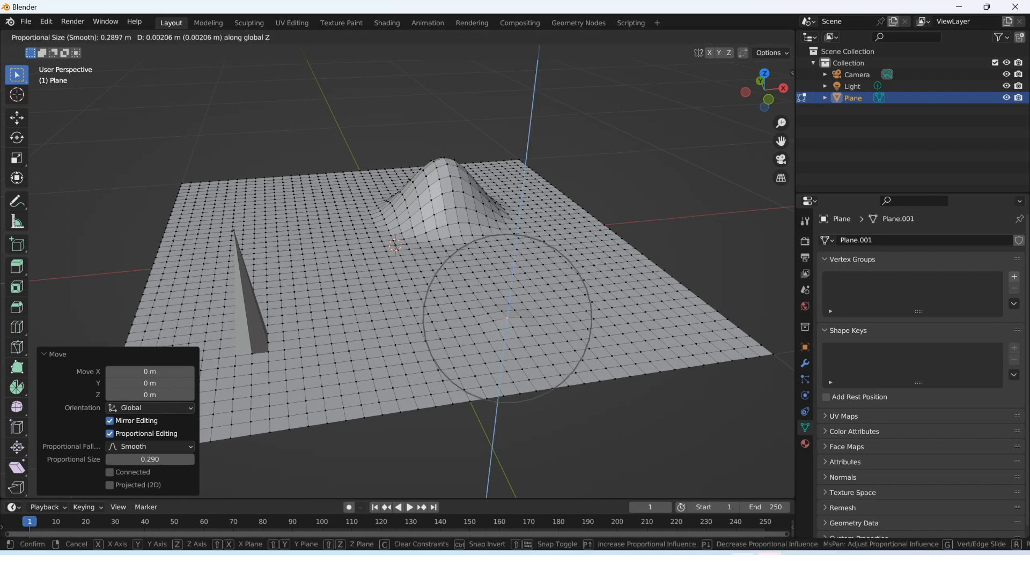
key(Return)
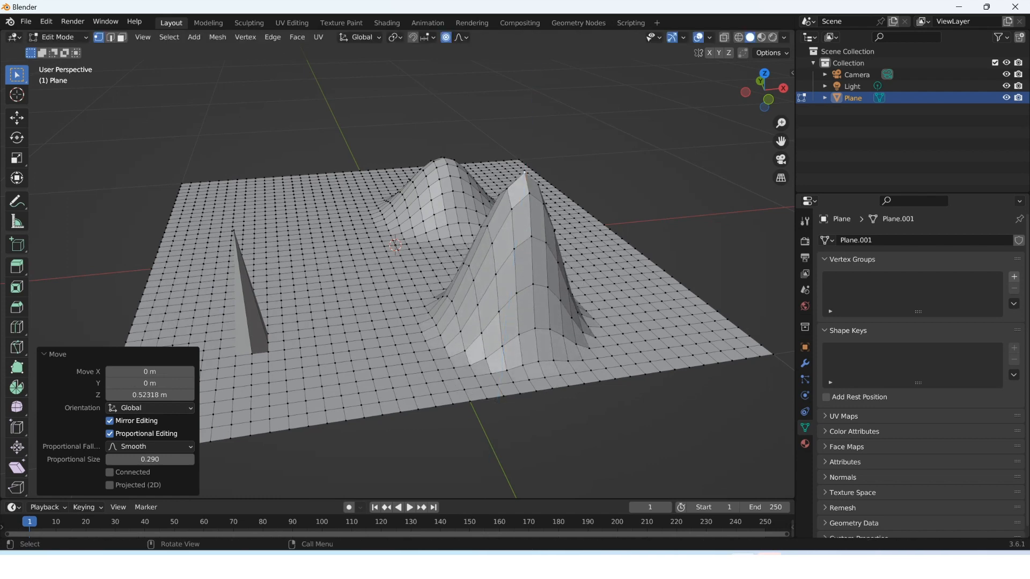
middle_drag(523, 177, 522, 161)
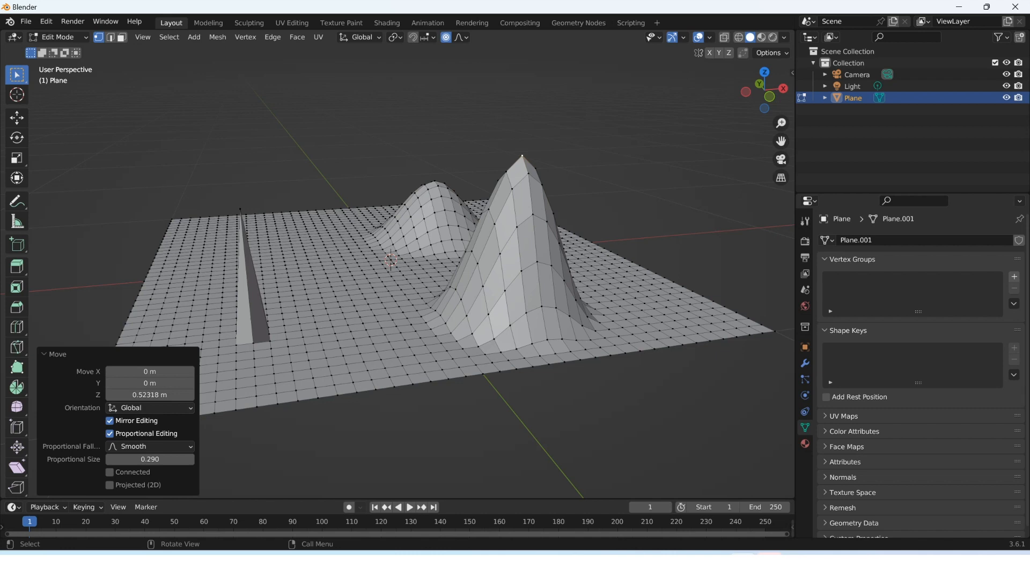